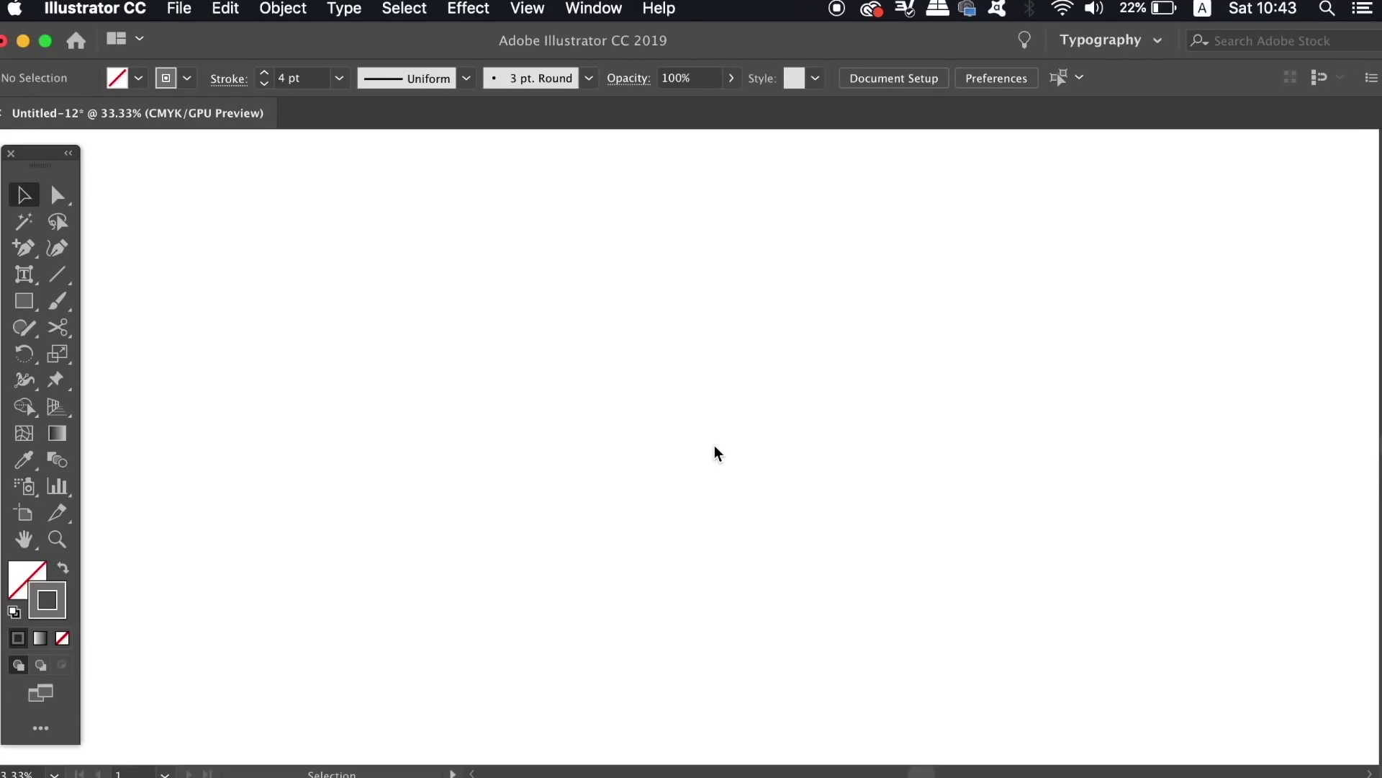
Step: Draw an upright six-sided polygon with the Polygon tool, holding Shift
{"action": "left_click_drag", "start_coordinate": [17, 310], "coordinate": [123, 377]}
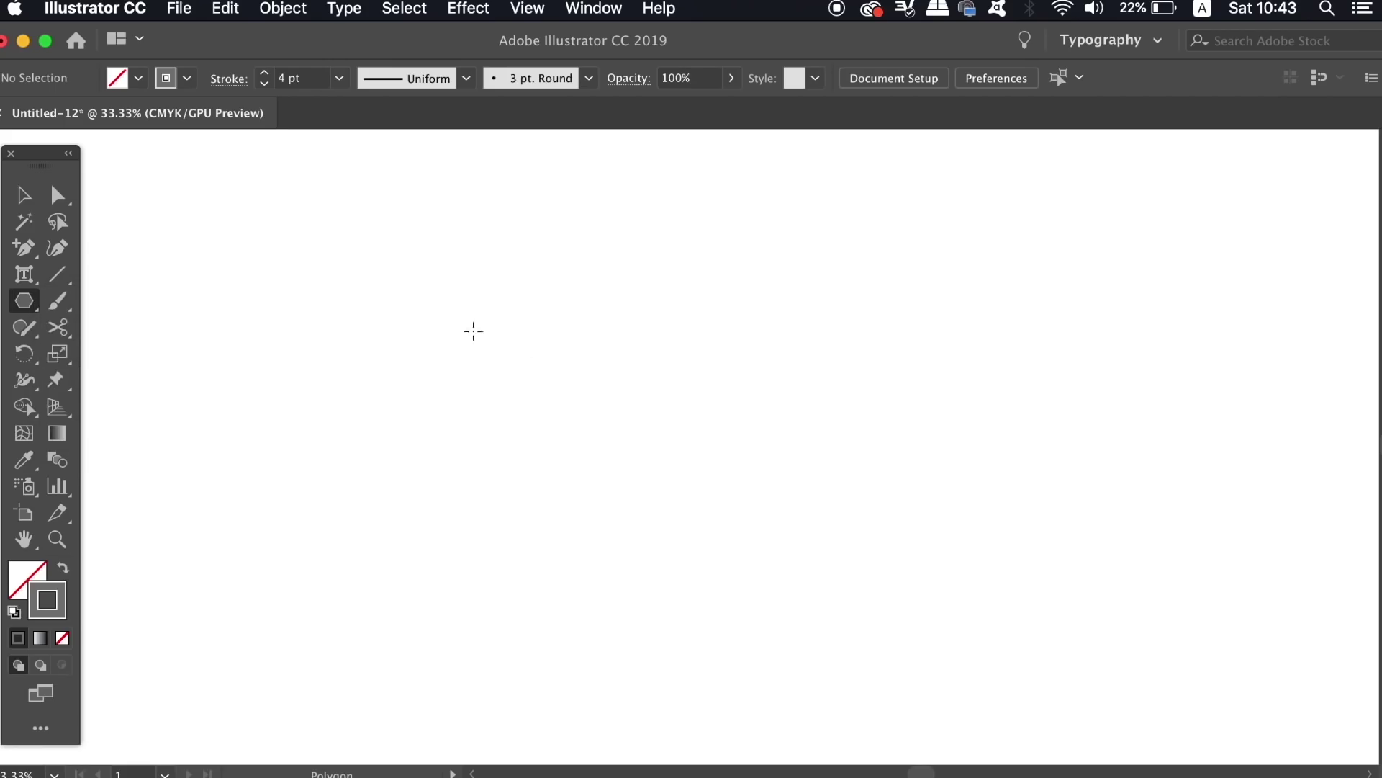
{"action": "left_click_drag", "start_coordinate": [451, 327], "coordinate": [602, 410]}
{"action": "key", "text": "Down"}
{"action": "key", "text": "Down"}
{"action": "key", "text": "Up"}
{"action": "key", "text": "Up"}
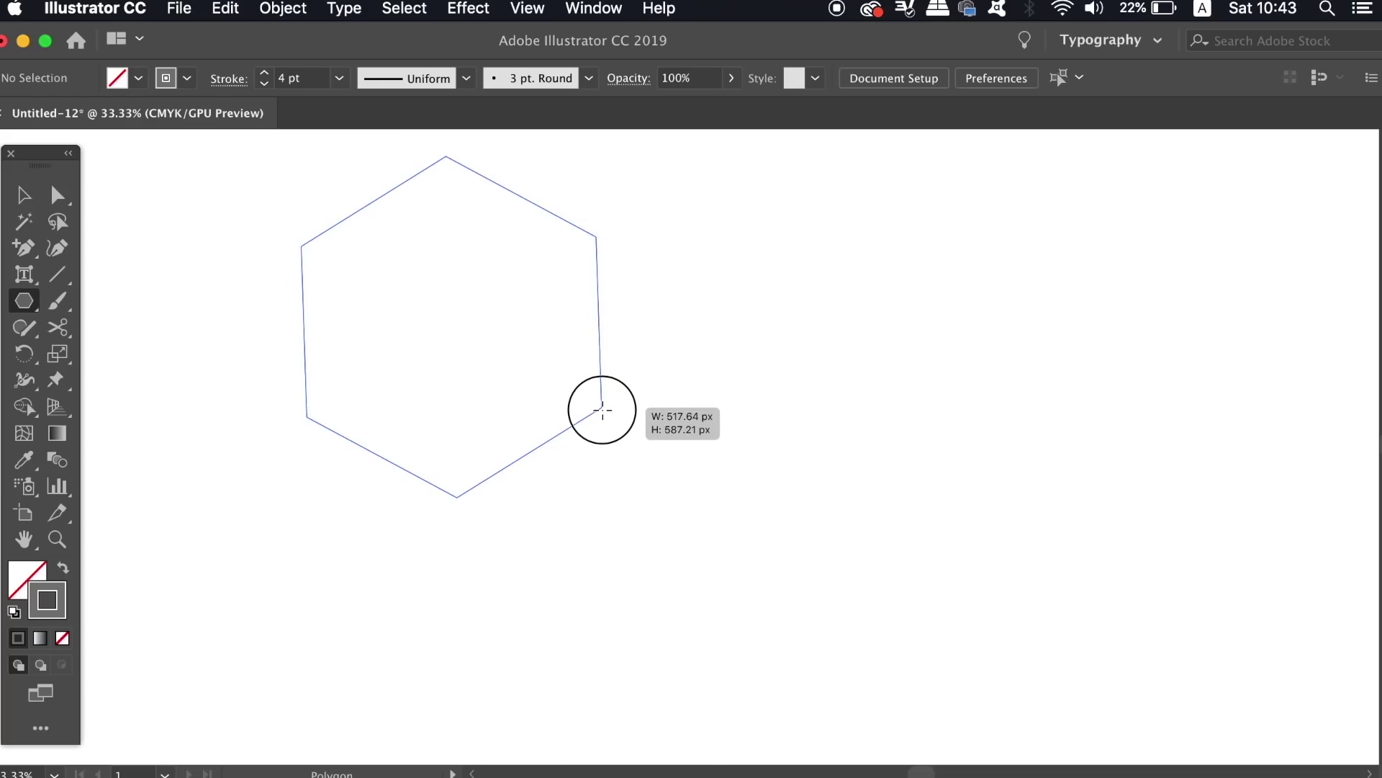
{"action": "left_click_drag", "start_coordinate": [602, 410], "coordinate": [592, 404]}
{"action": "key", "text": "v"}
Step: Rotate the hexagon 30° via Object > Transform > Rotate, then zoom to 50%
{"action": "left_click", "coordinate": [652, 461]}
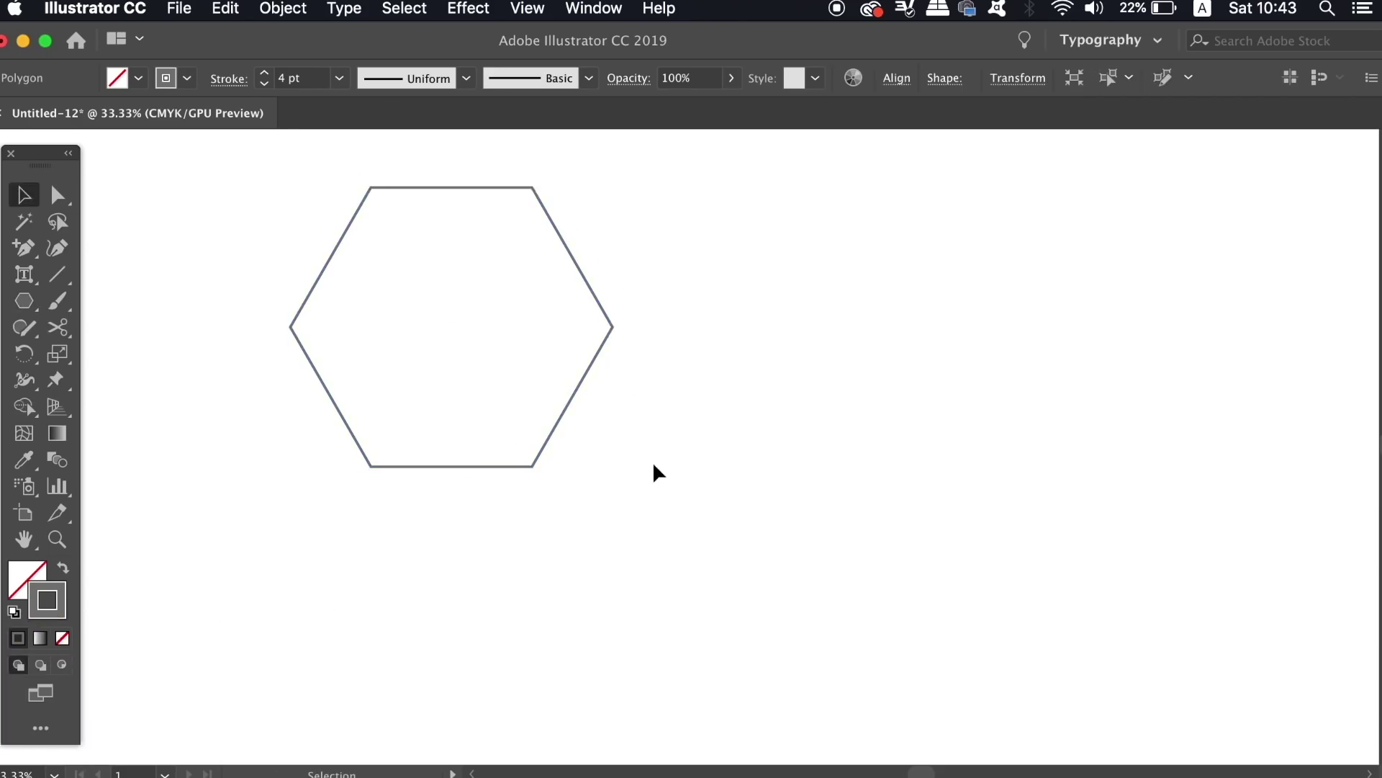
{"action": "scroll", "coordinate": [652, 464], "scroll_direction": "up", "scroll_amount": 3}
{"action": "left_click", "coordinate": [621, 454]}
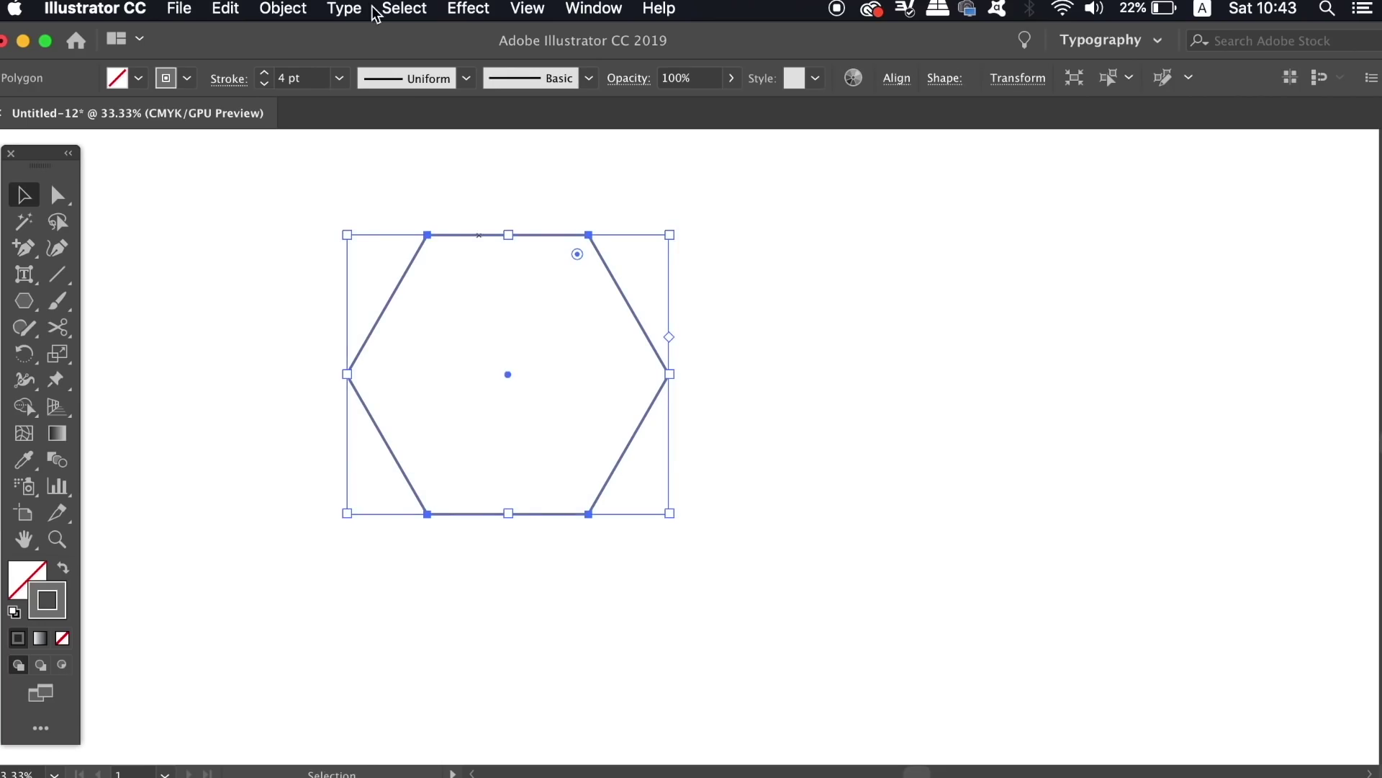
{"action": "left_click", "coordinate": [283, 8]}
{"action": "mouse_move", "coordinate": [324, 35]}
{"action": "left_click", "coordinate": [546, 96]}
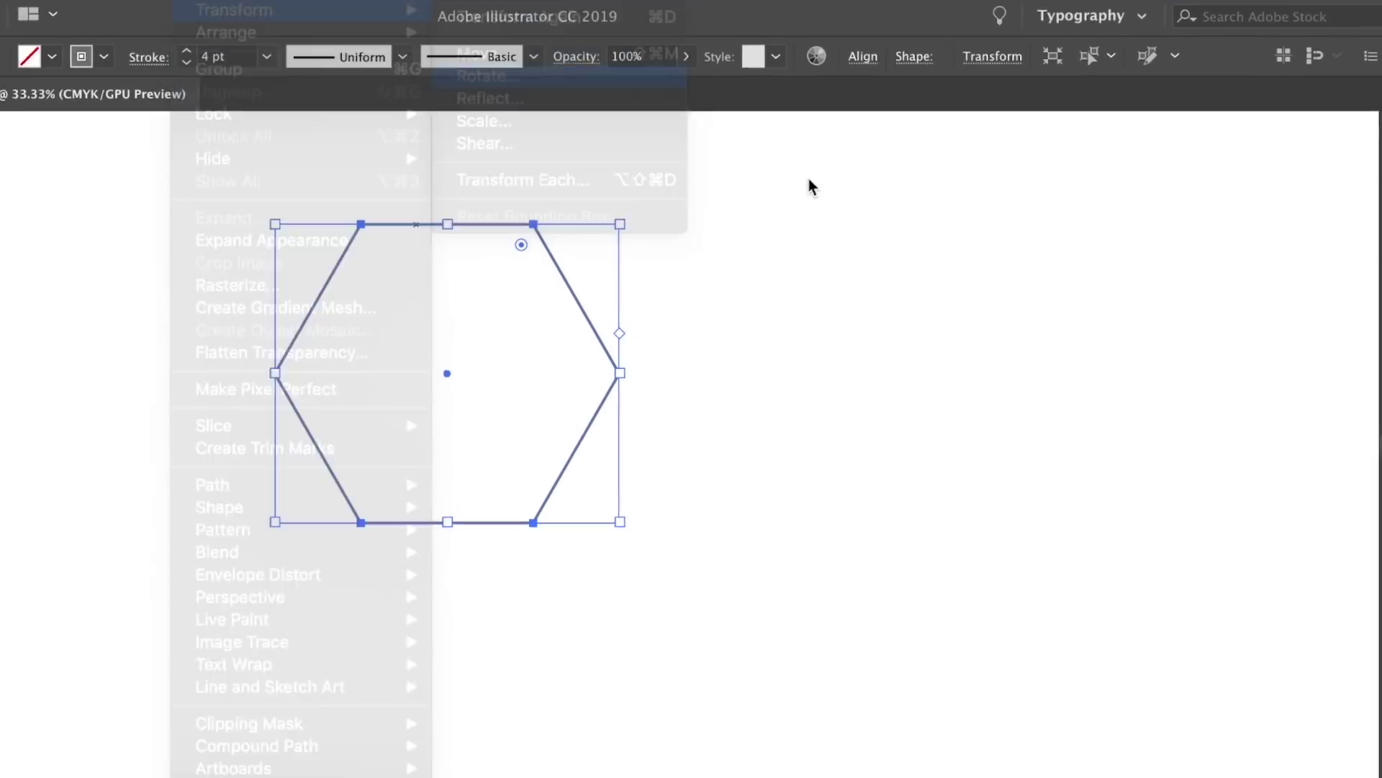
{"action": "left_click", "coordinate": [1177, 377]}
{"action": "key", "text": "Tab"}
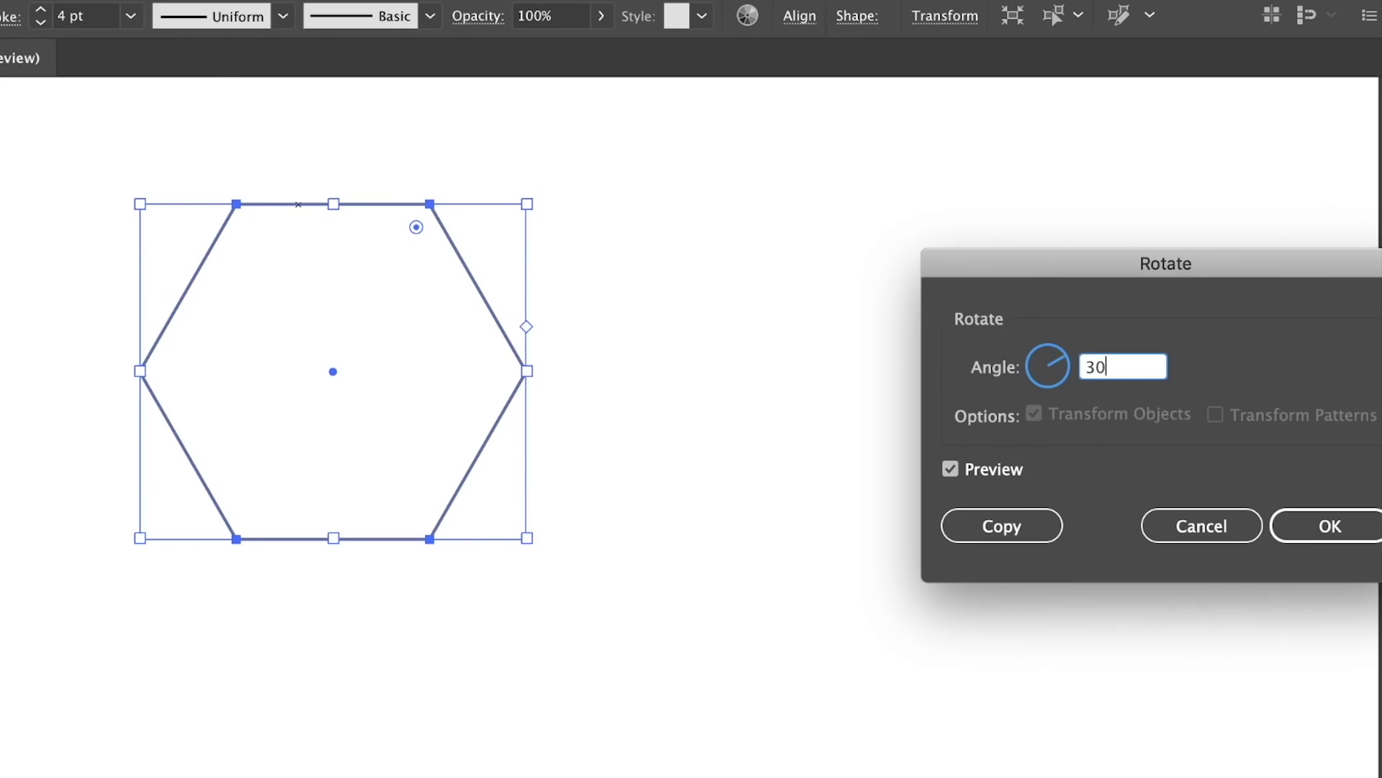
{"action": "key", "text": "Return"}
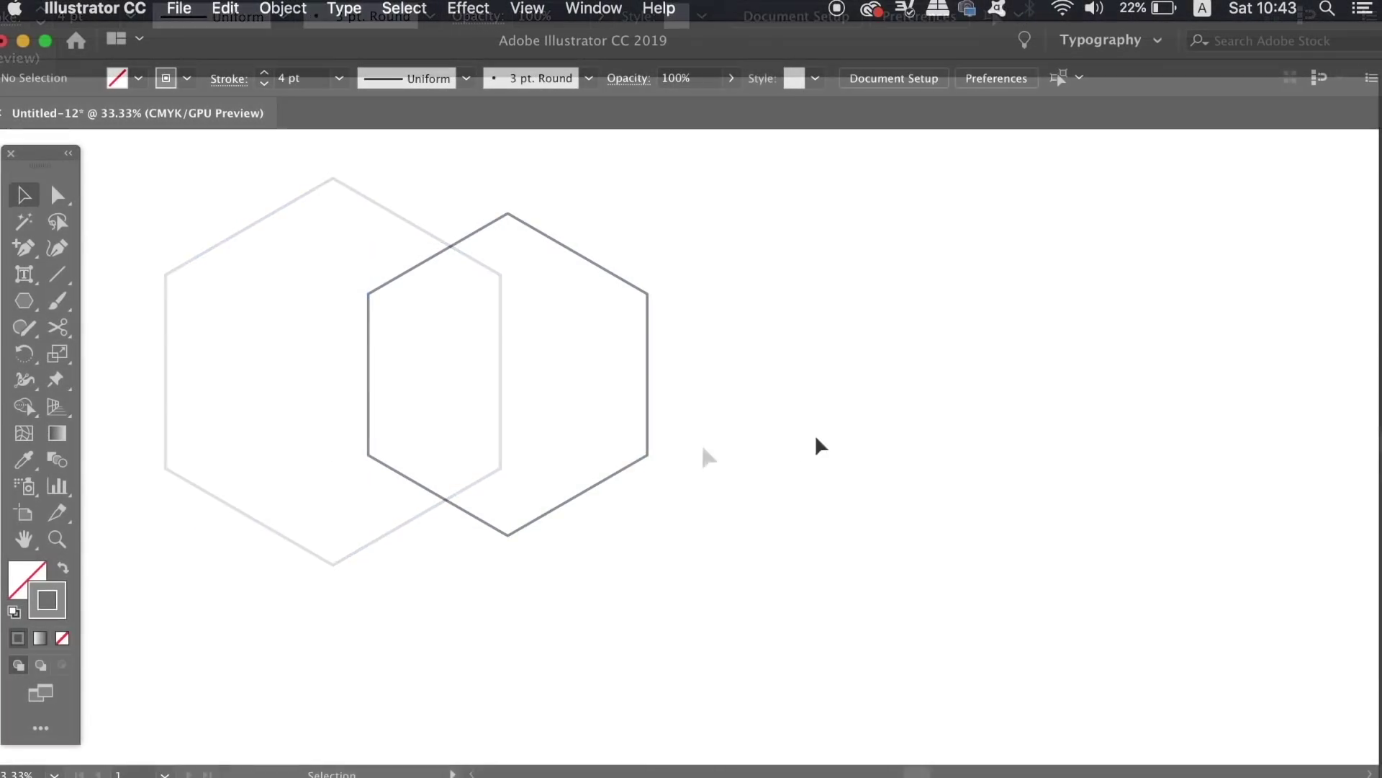
{"action": "left_click", "coordinate": [692, 467]}
{"action": "key", "text": "super+equal"}
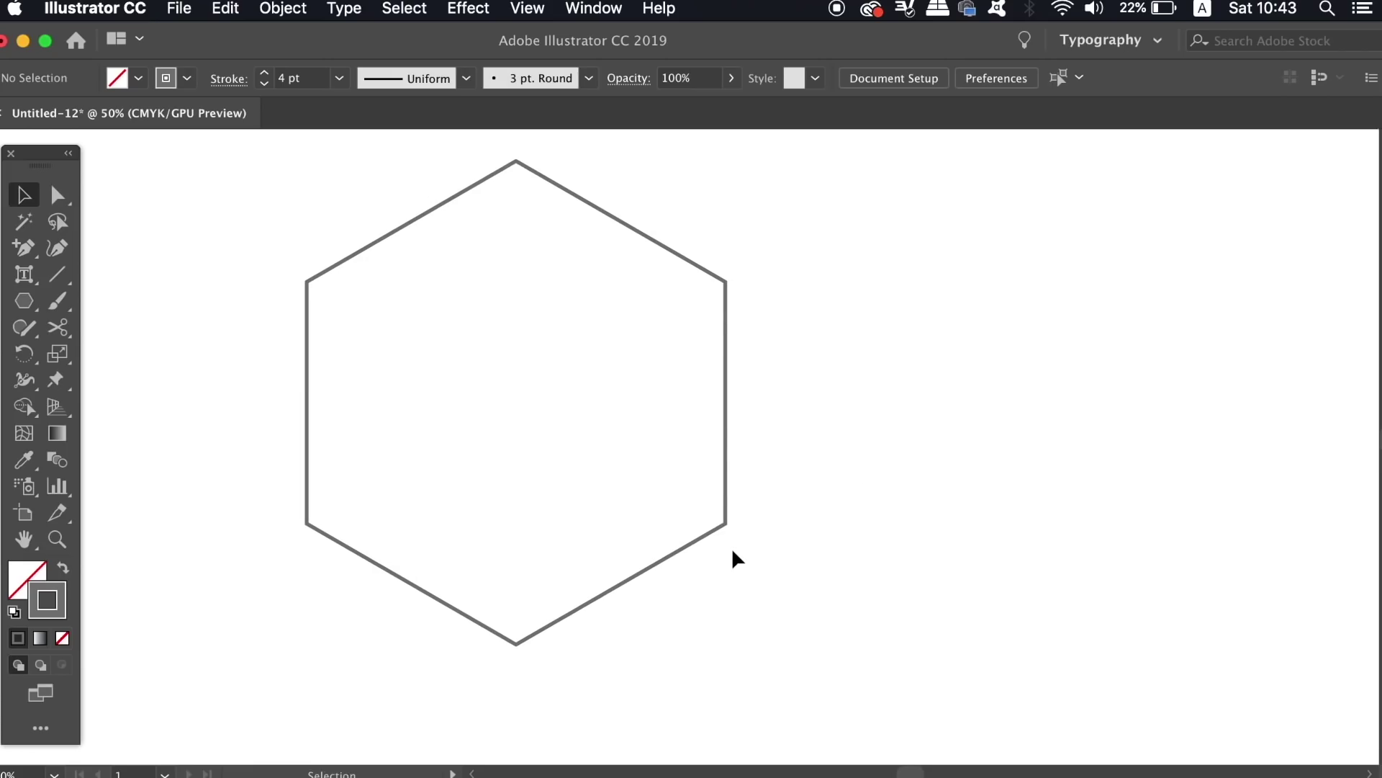
Step: Draw a vertical Pen line from the hexagon's bottom vertex to its top vertex
{"action": "key", "text": "p"}
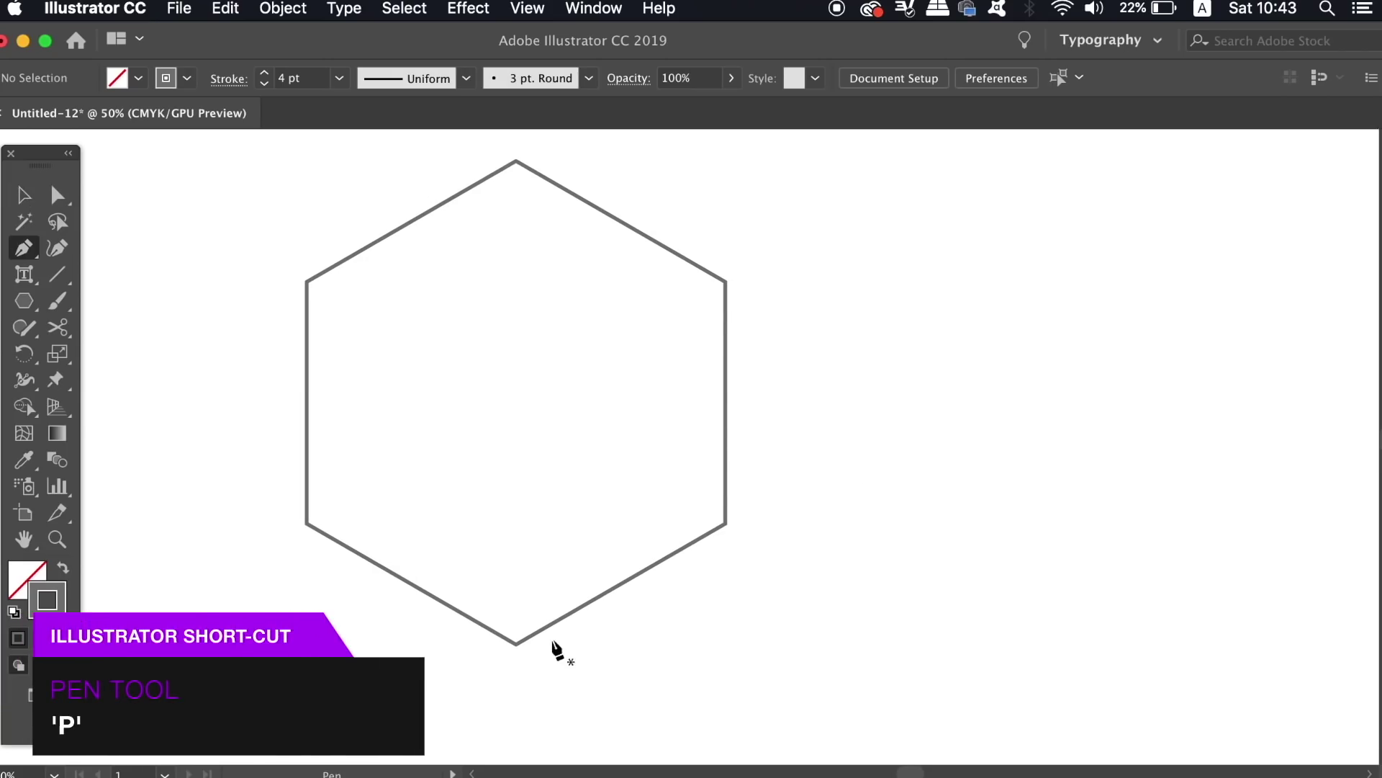
{"action": "left_click", "coordinate": [516, 644]}
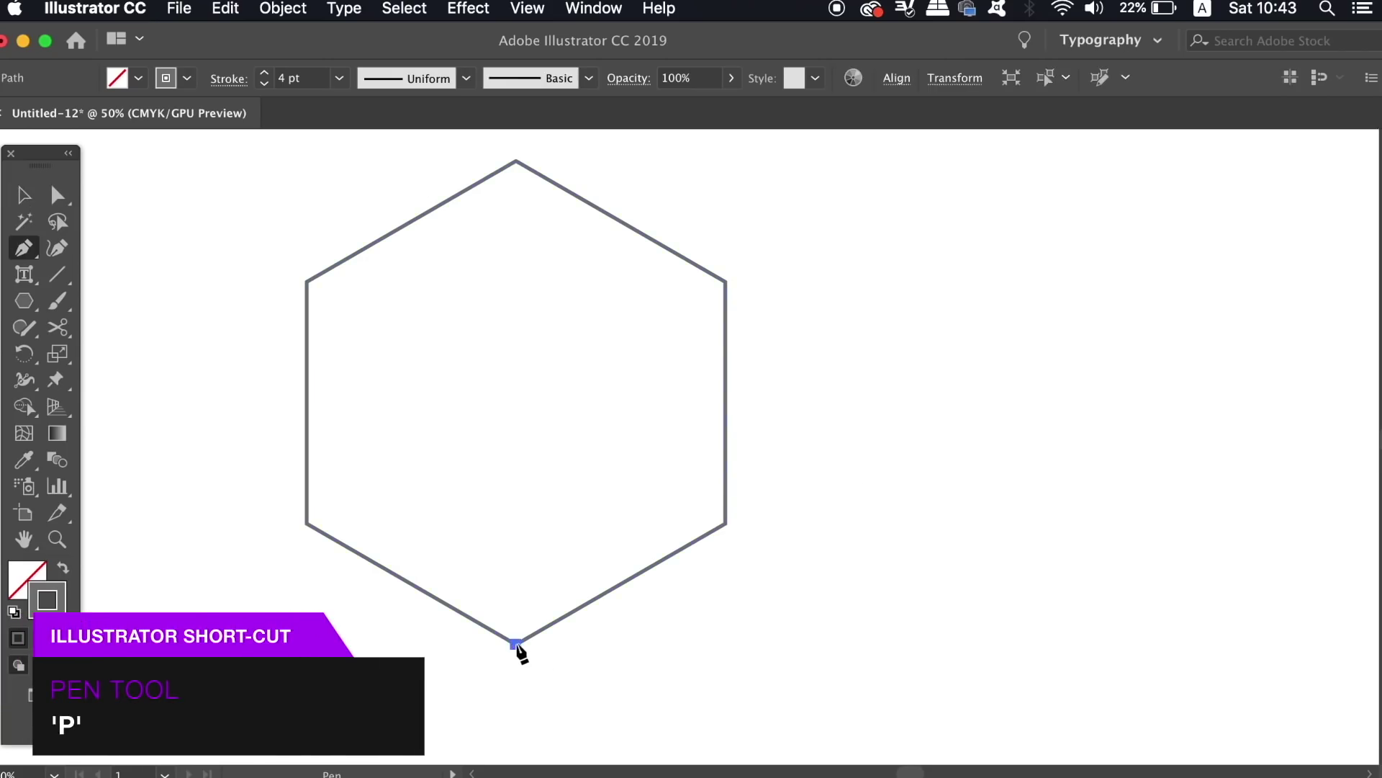
{"action": "left_click", "coordinate": [516, 162]}
{"action": "key", "text": "Return"}
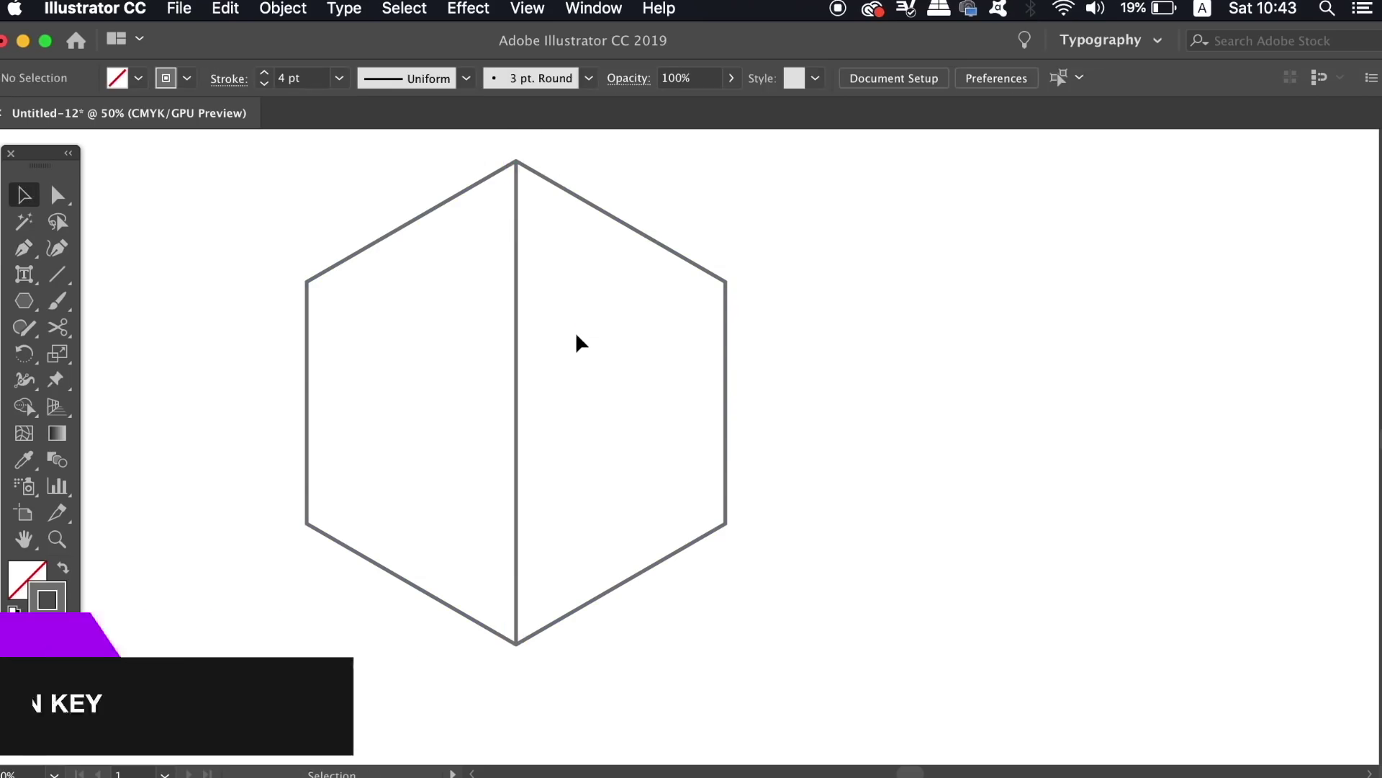
Step: Copy the line to the right edge, add two copies between, and distribute all four evenly
{"action": "left_click", "coordinate": [521, 369]}
{"action": "left_click_drag", "start_coordinate": [518, 370], "coordinate": [731, 370]}
{"action": "left_click", "coordinate": [810, 368]}
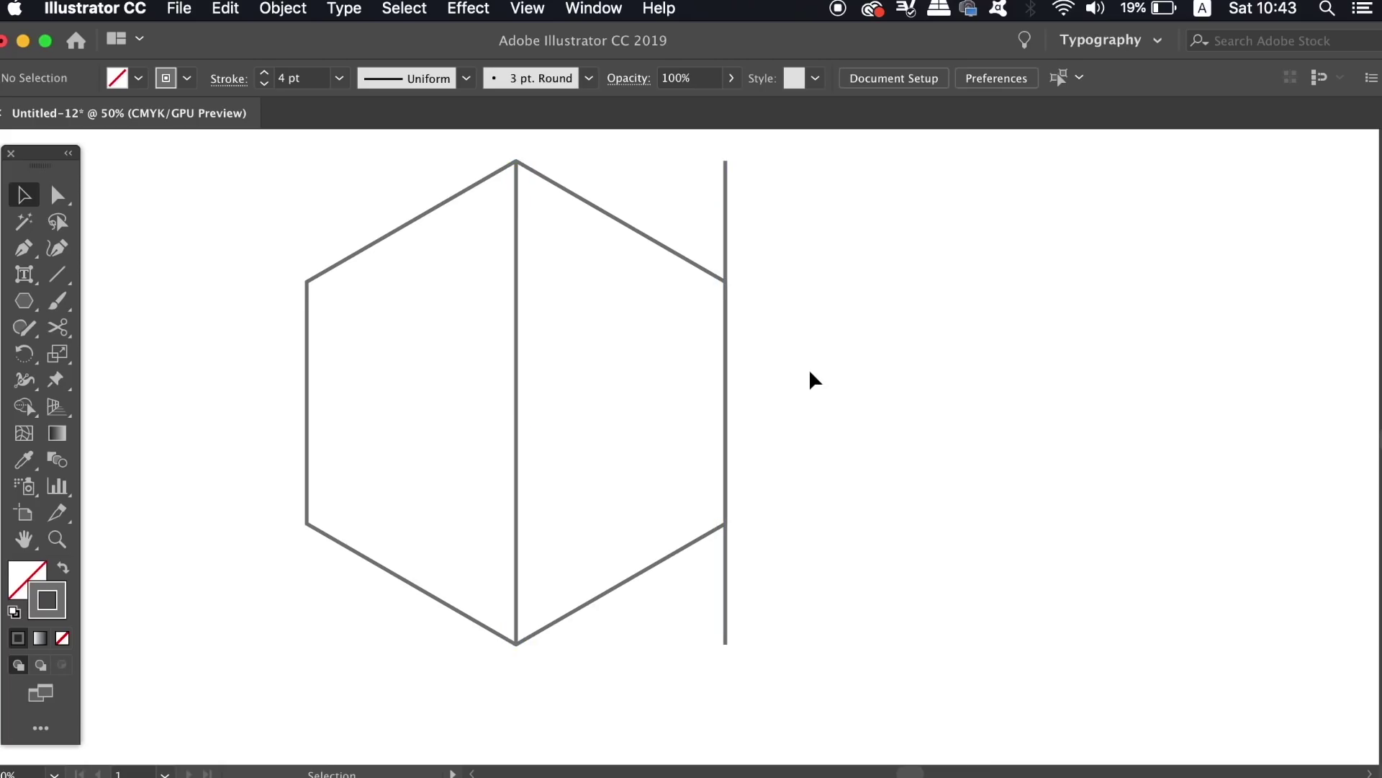
{"action": "left_click", "coordinate": [728, 375]}
{"action": "left_click_drag", "start_coordinate": [719, 374], "coordinate": [611, 376]}
{"action": "left_click", "coordinate": [515, 368], "text": "shift"}
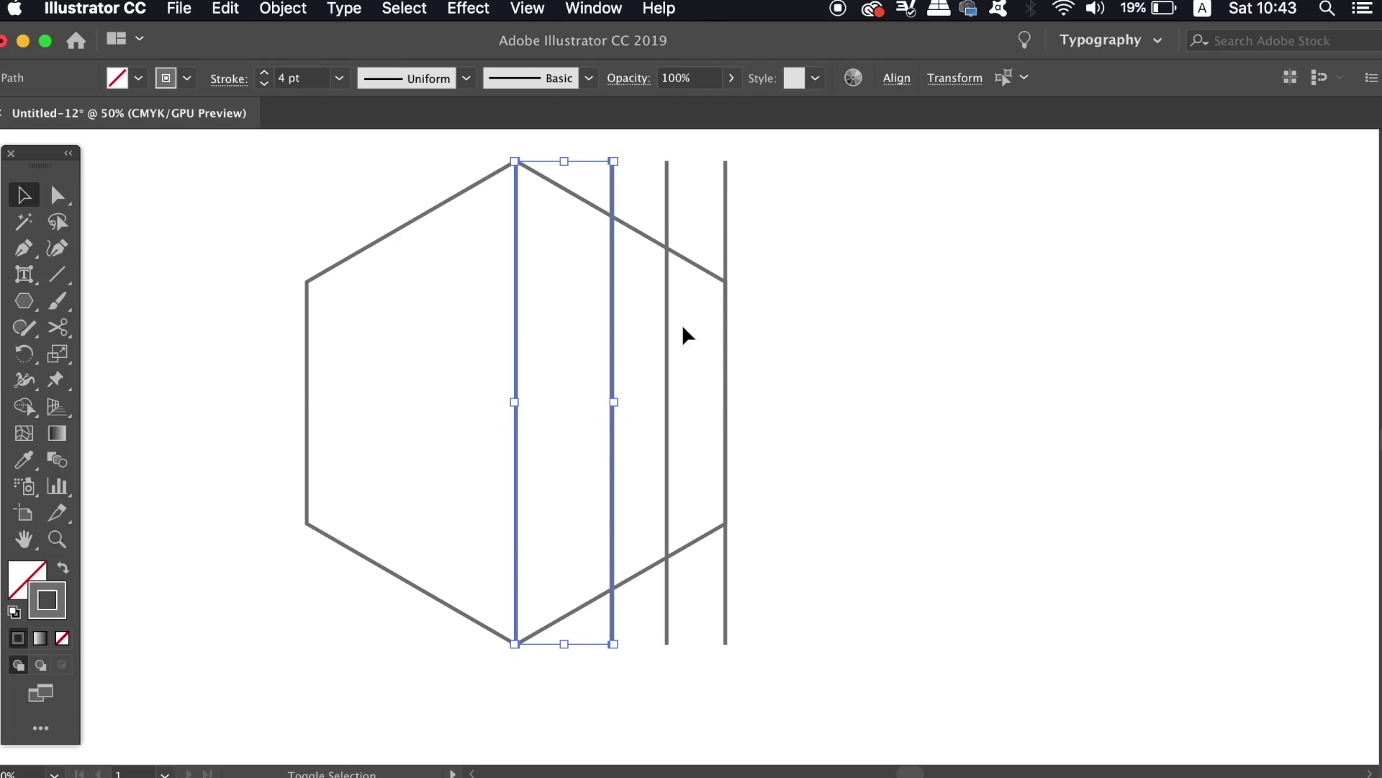
{"action": "left_click", "coordinate": [668, 336], "text": "shift"}
{"action": "left_click", "coordinate": [726, 345], "text": "shift"}
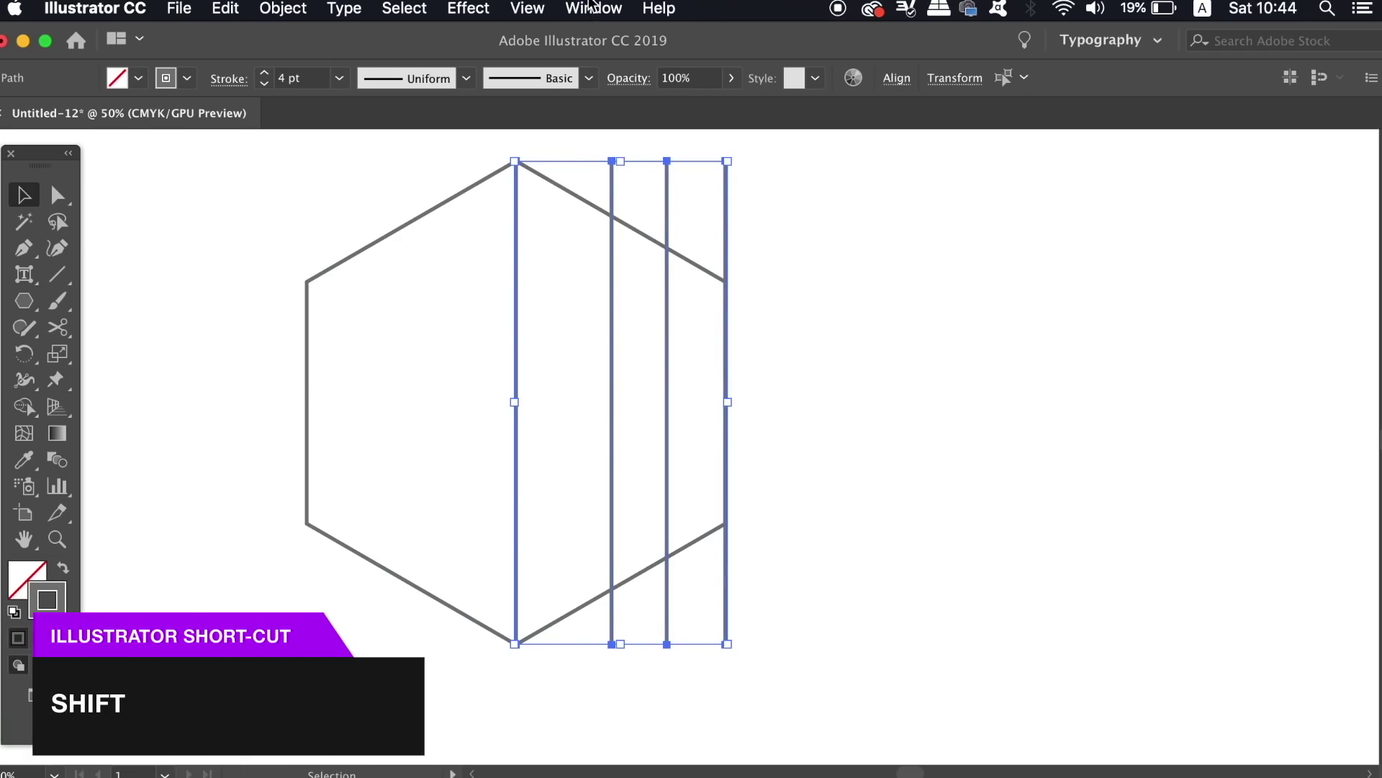
{"action": "left_click", "coordinate": [897, 78]}
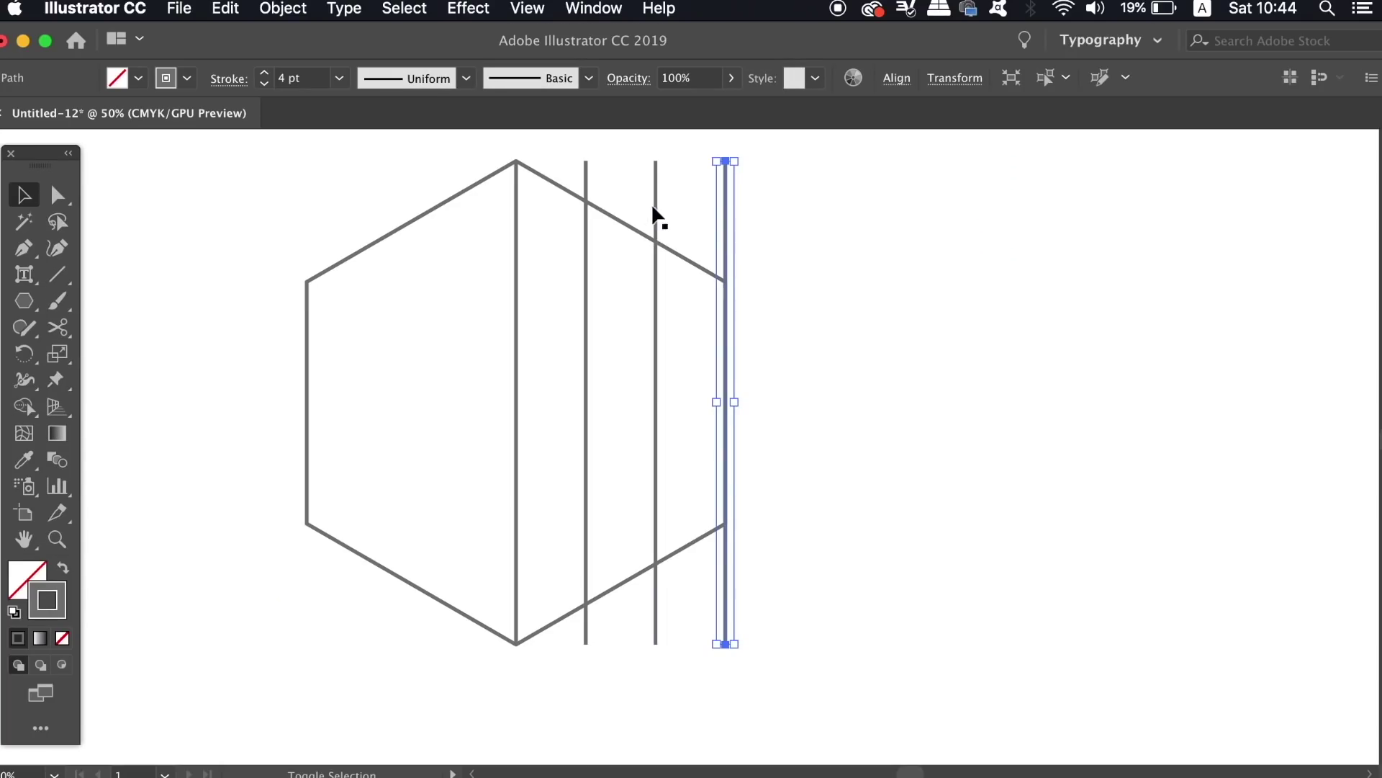
Step: Select the four vertical lines and paste a copy in front of them
{"action": "left_click", "coordinate": [654, 210], "text": "shift"}
{"action": "left_click", "coordinate": [584, 184], "text": "shift"}
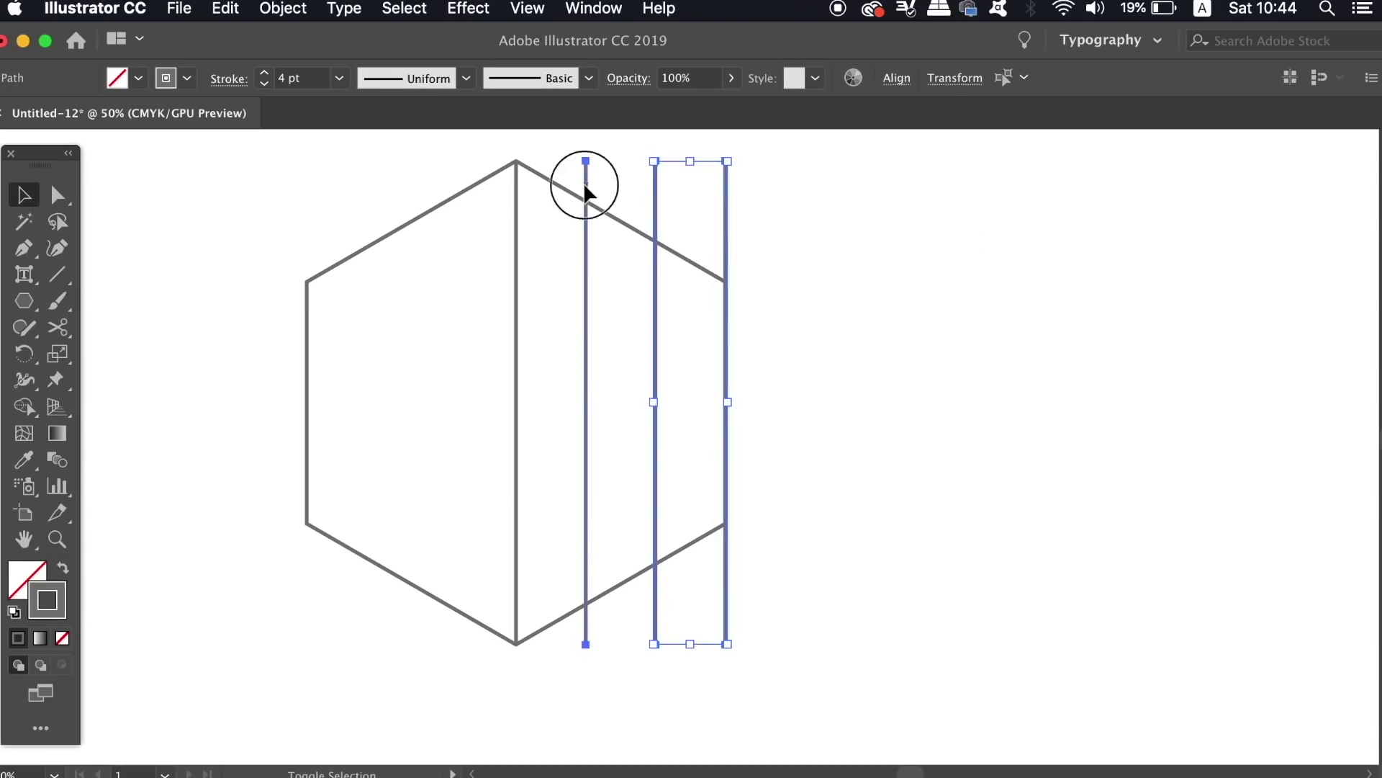
{"action": "left_click", "coordinate": [517, 247], "text": "shift"}
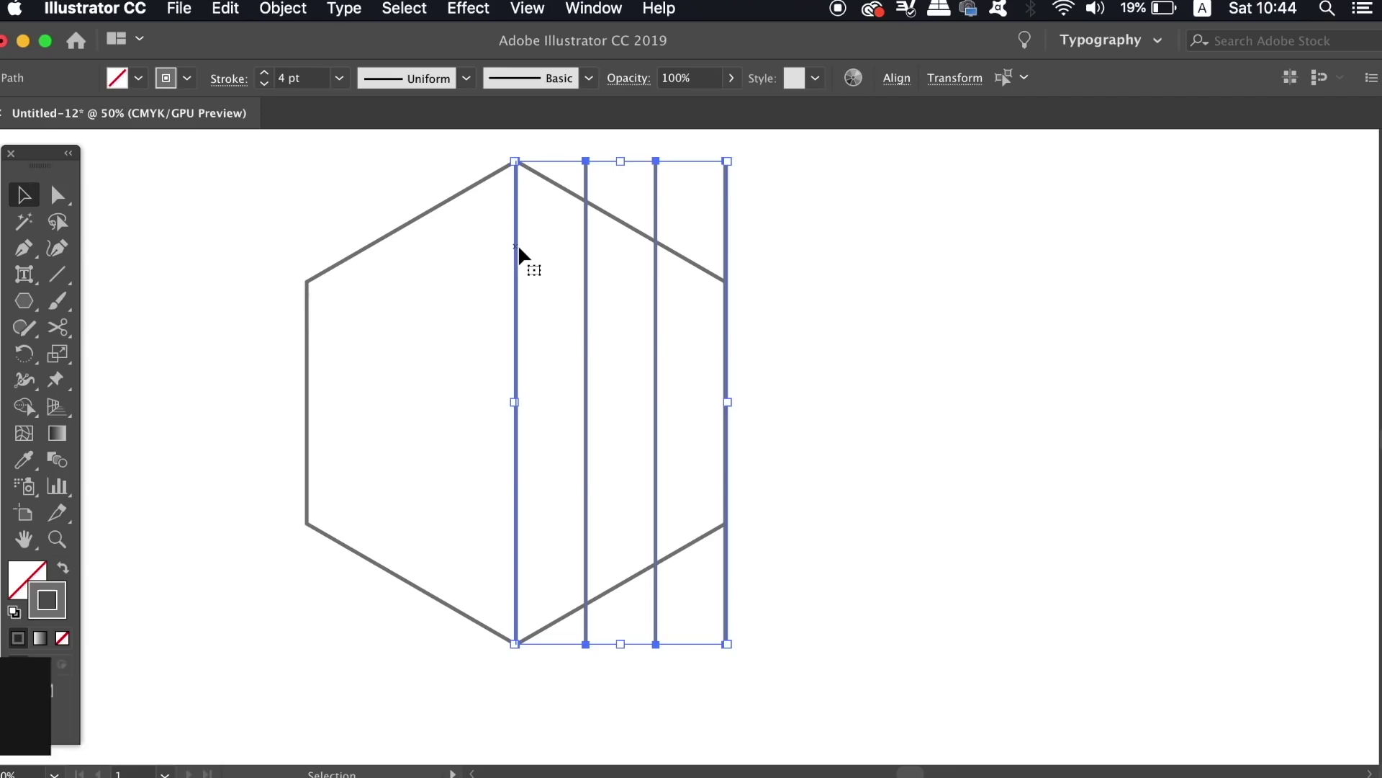
{"action": "key", "text": "super+c"}
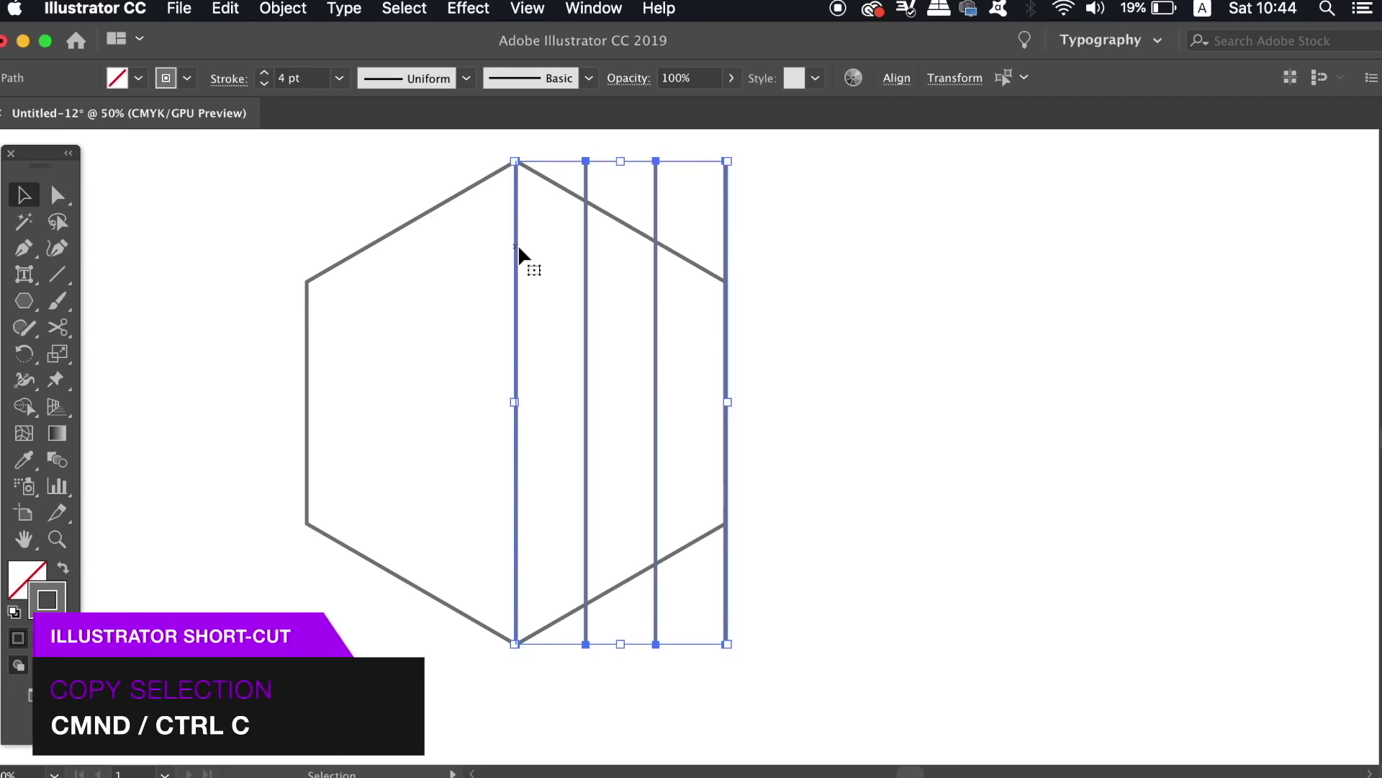
{"action": "key", "text": "super+f"}
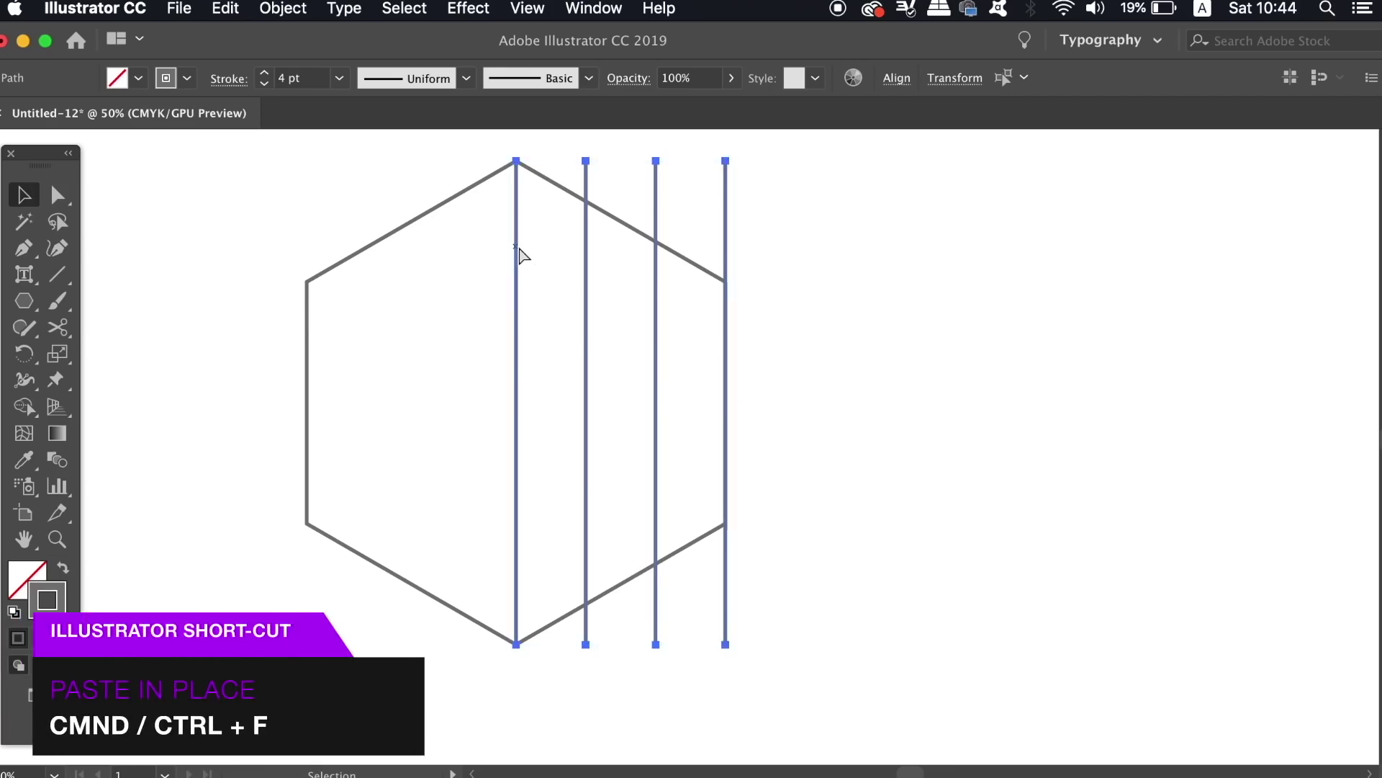
Step: Rotate the copied lines 60° and drag them down-left over the hexagon's left face
{"action": "left_click", "coordinate": [283, 9]}
{"action": "mouse_move", "coordinate": [310, 35]}
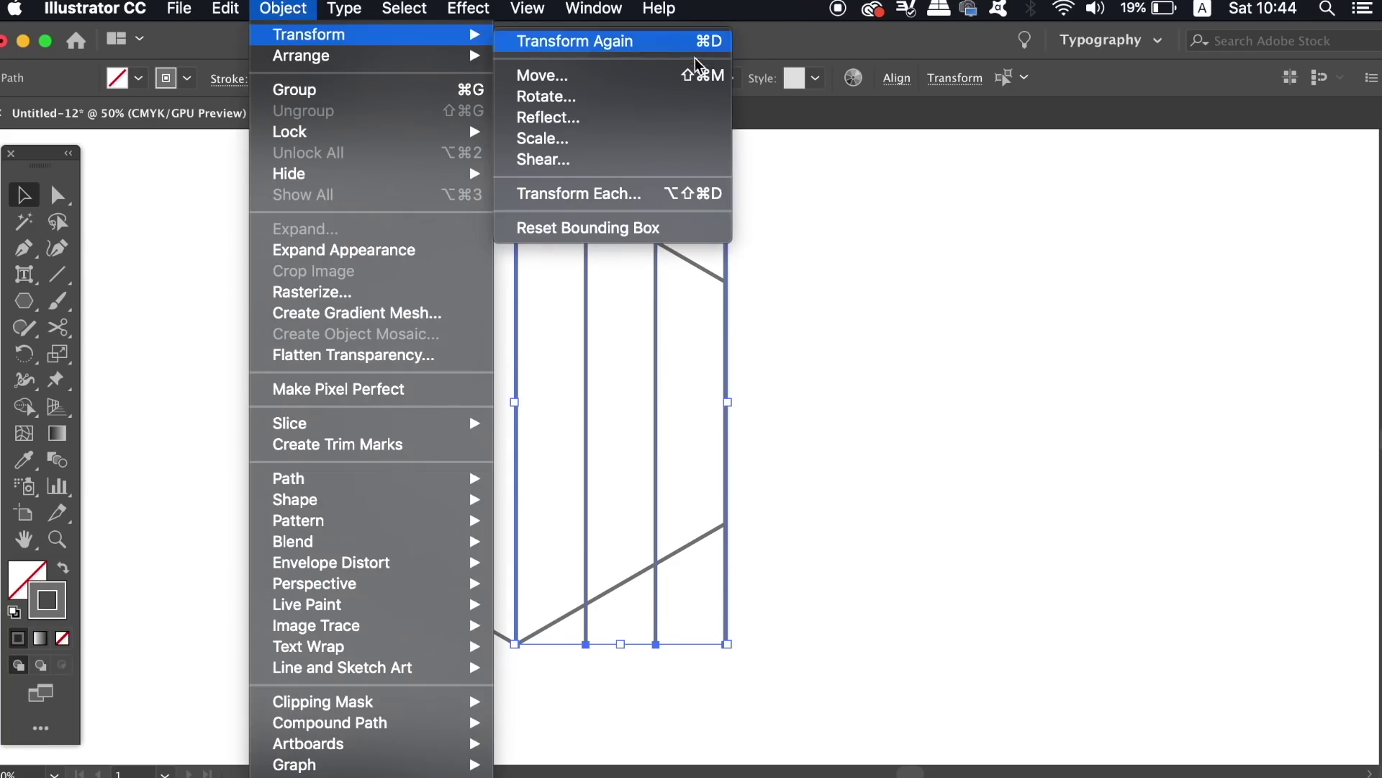
{"action": "left_click", "coordinate": [670, 108]}
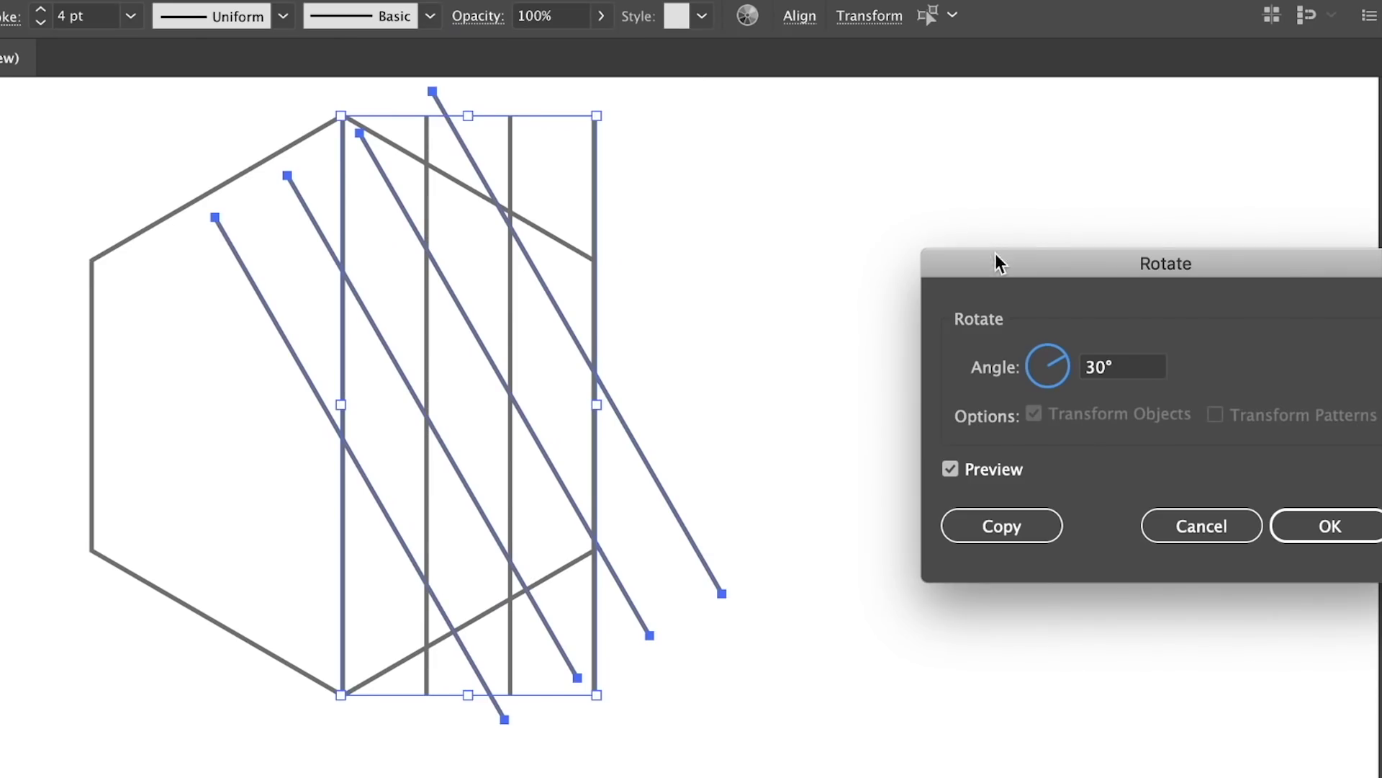
{"action": "left_click", "coordinate": [1034, 366]}
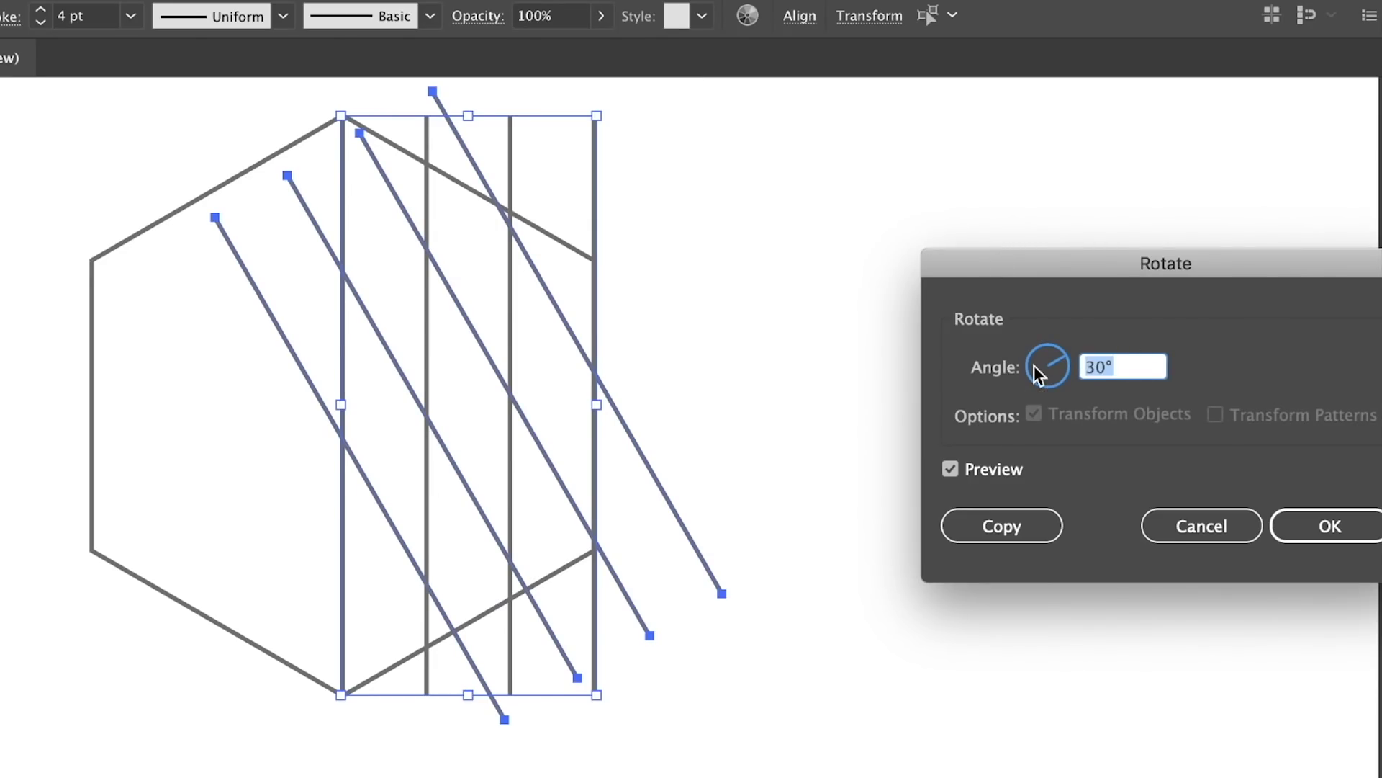
{"action": "type", "text": "60"}
{"action": "left_click", "coordinate": [998, 474]}
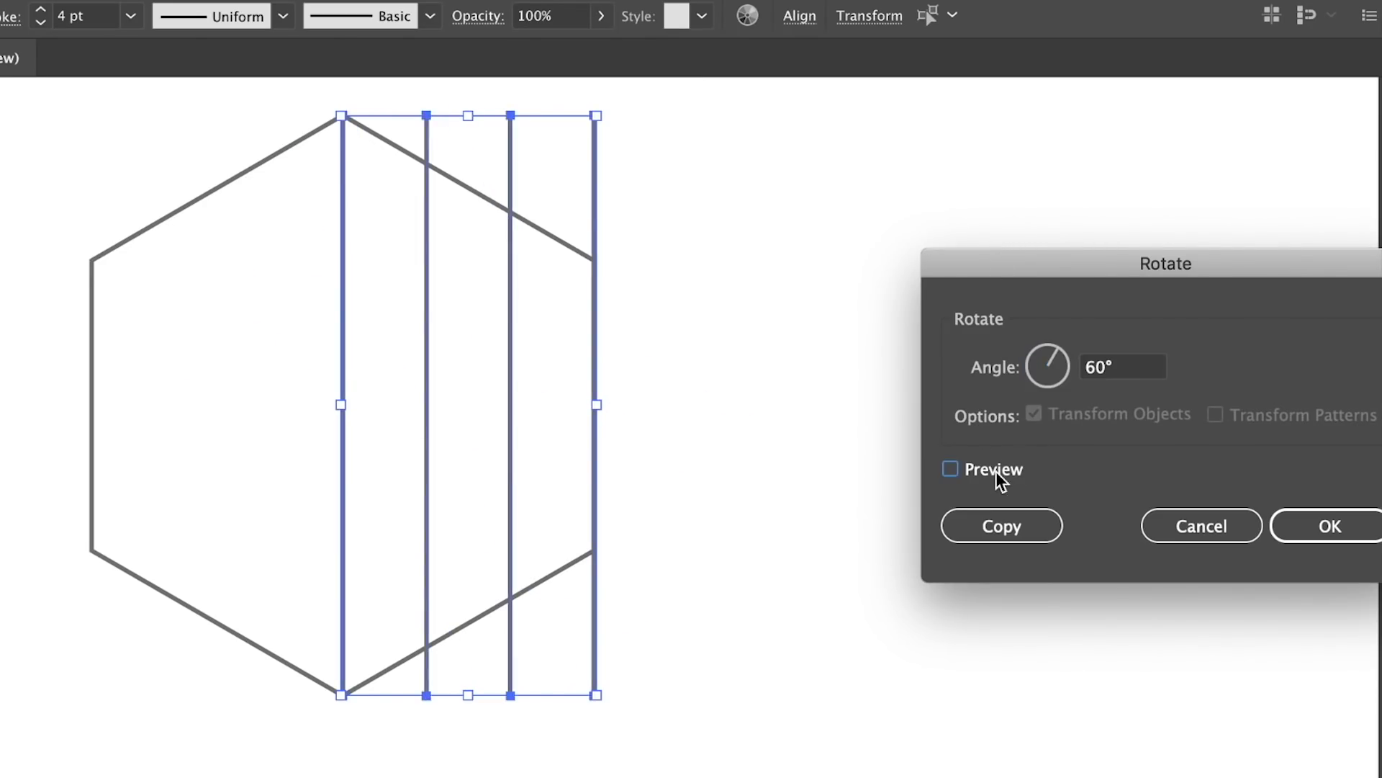
{"action": "left_click", "coordinate": [996, 472]}
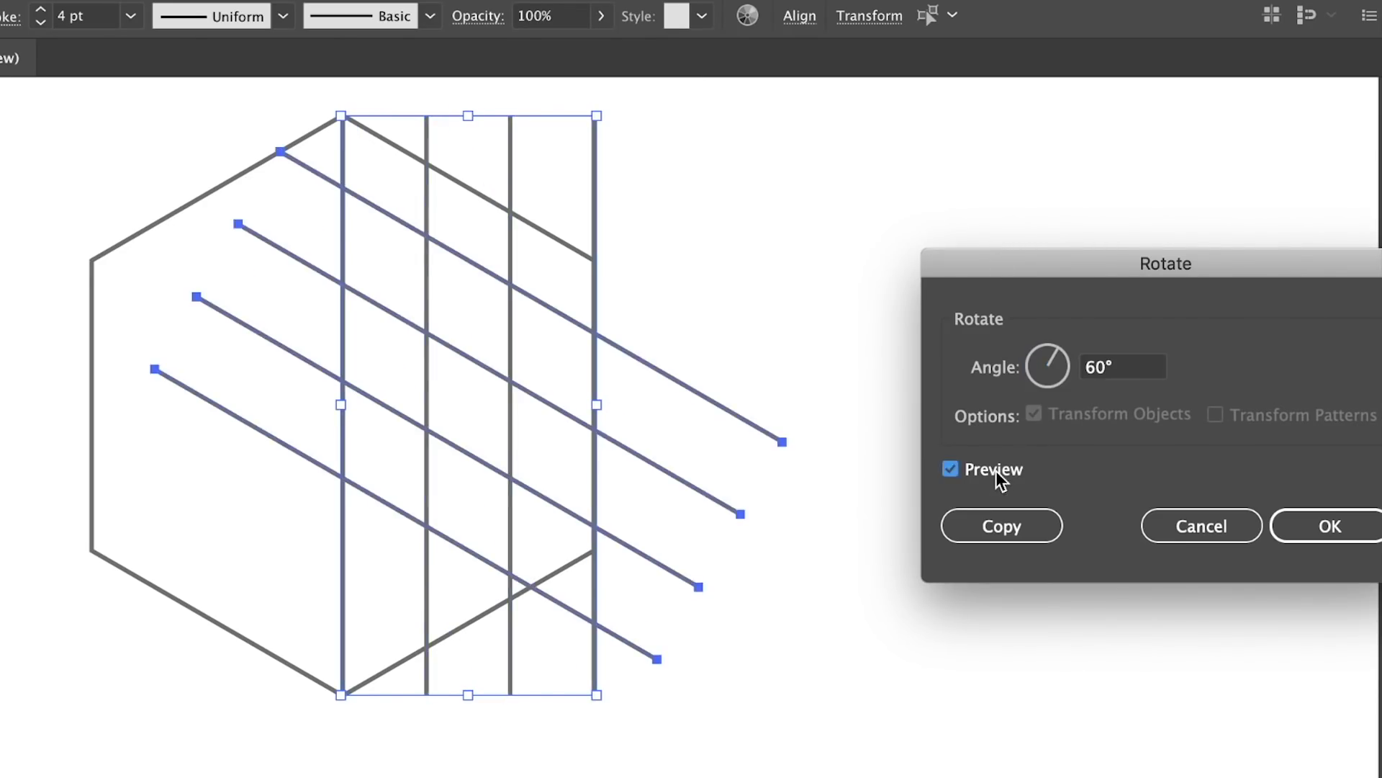
{"action": "left_click", "coordinate": [1353, 533]}
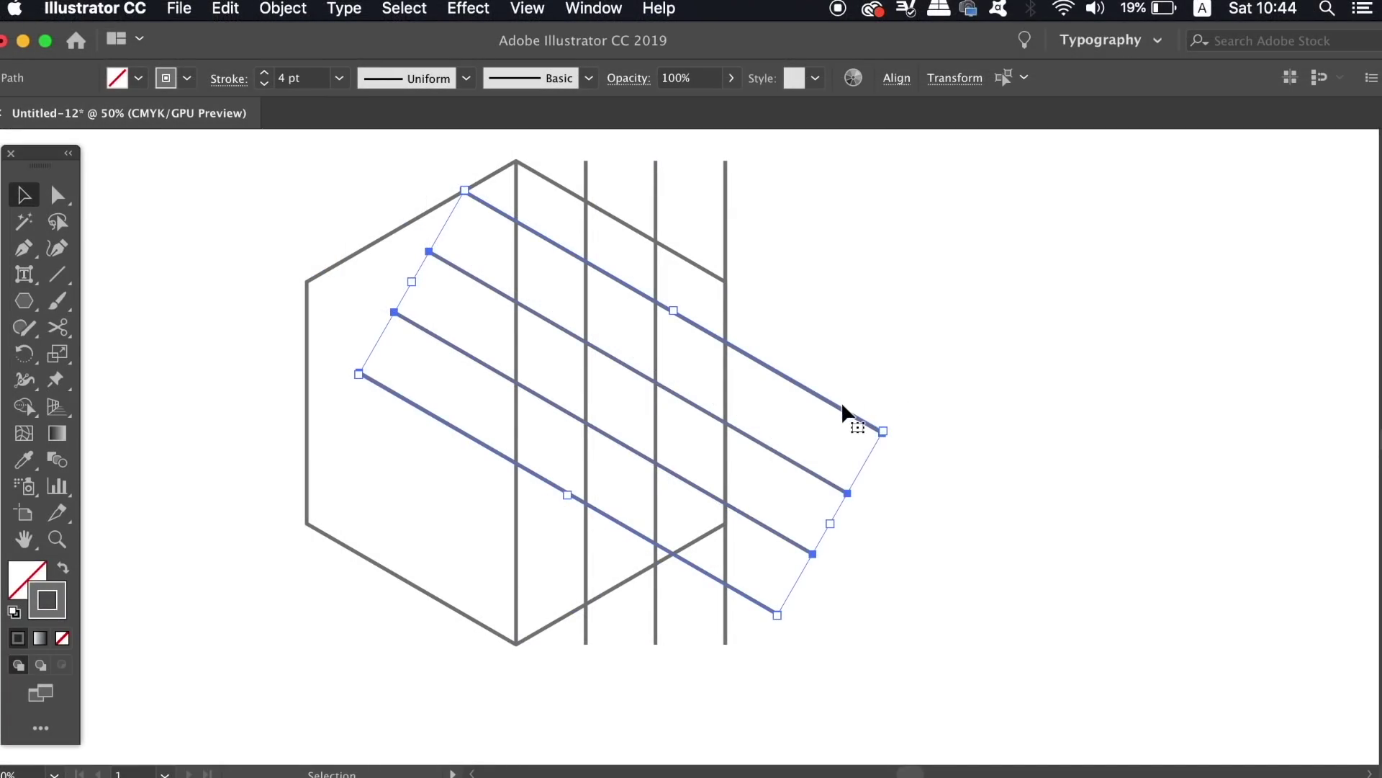
{"action": "left_click_drag", "start_coordinate": [843, 405], "coordinate": [648, 472]}
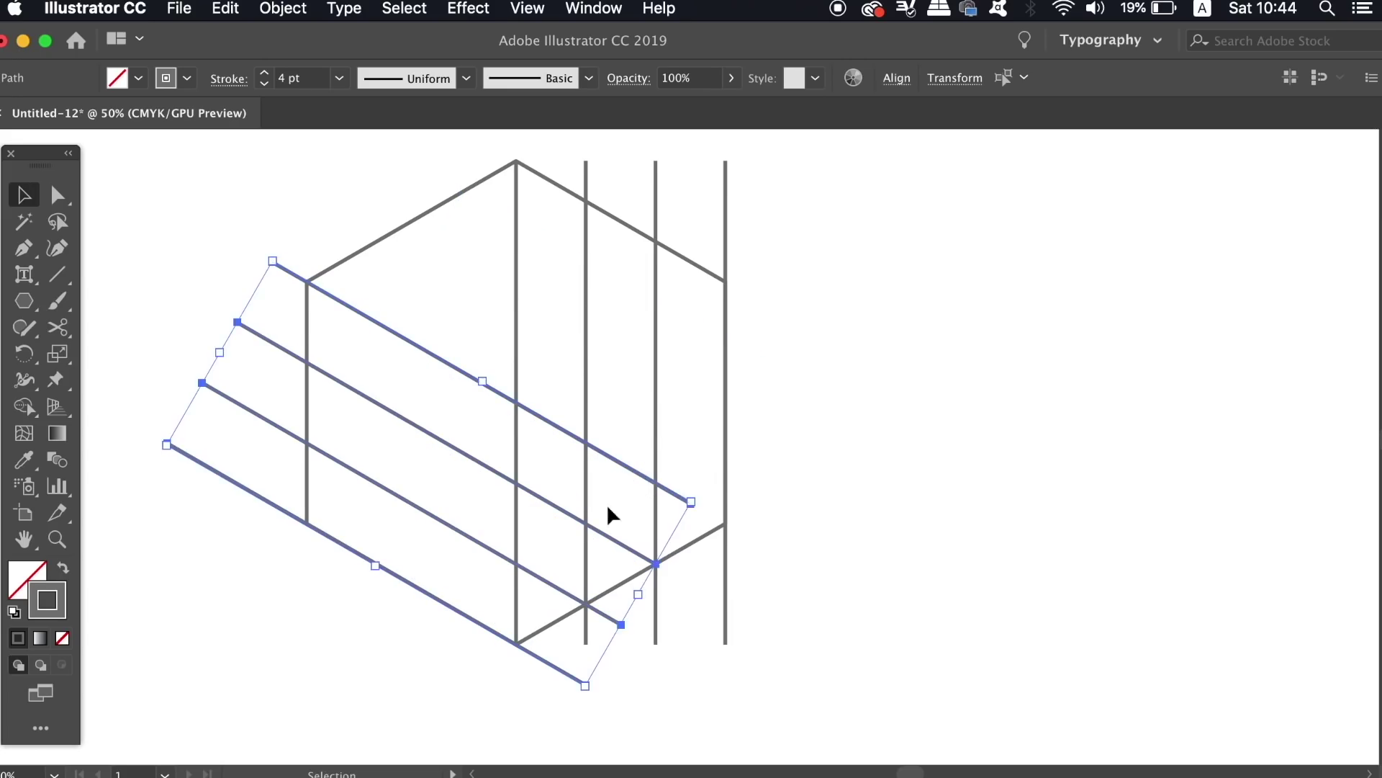
Step: Select the four vertical lines again, copy them and paste in front
{"action": "left_click", "coordinate": [1008, 422]}
{"action": "left_click", "coordinate": [726, 237]}
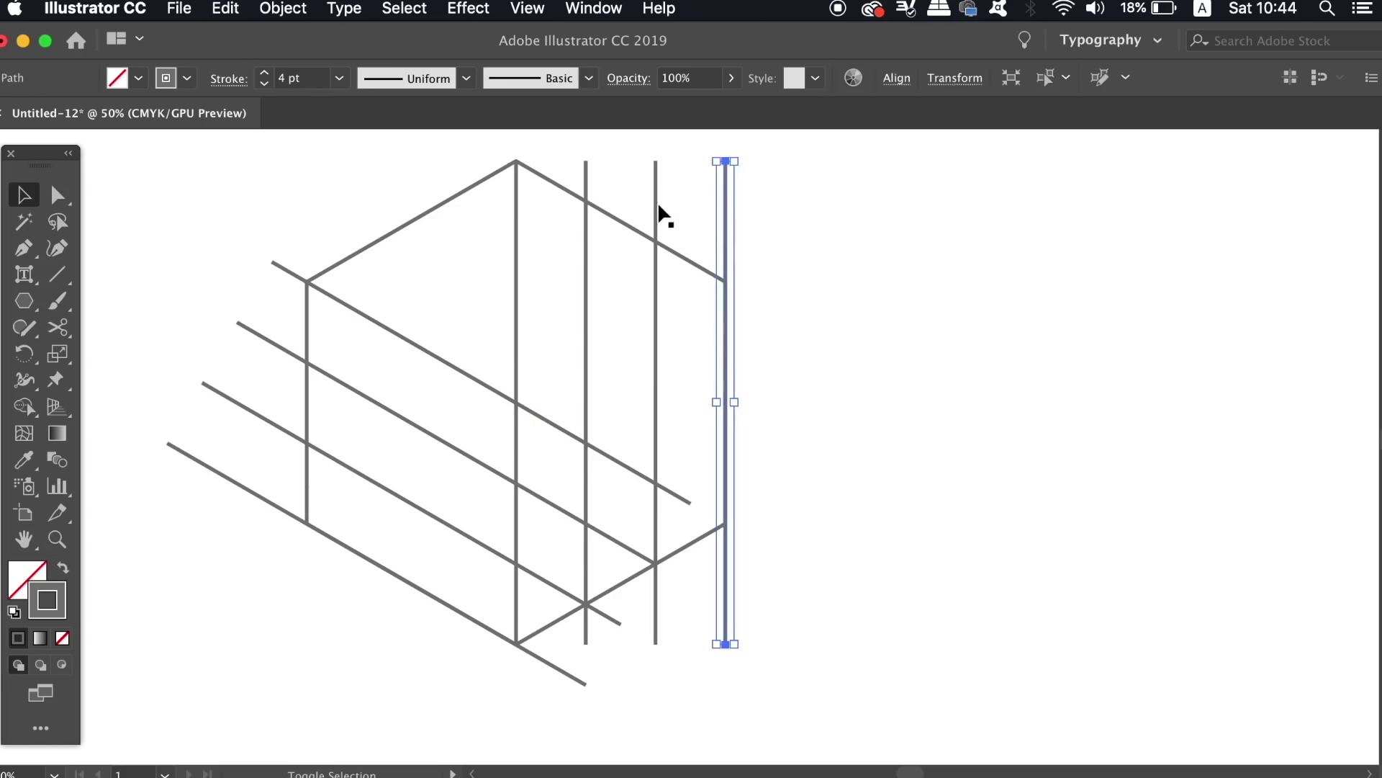
{"action": "left_click", "coordinate": [656, 207], "text": "shift"}
{"action": "left_click", "coordinate": [587, 230], "text": "shift"}
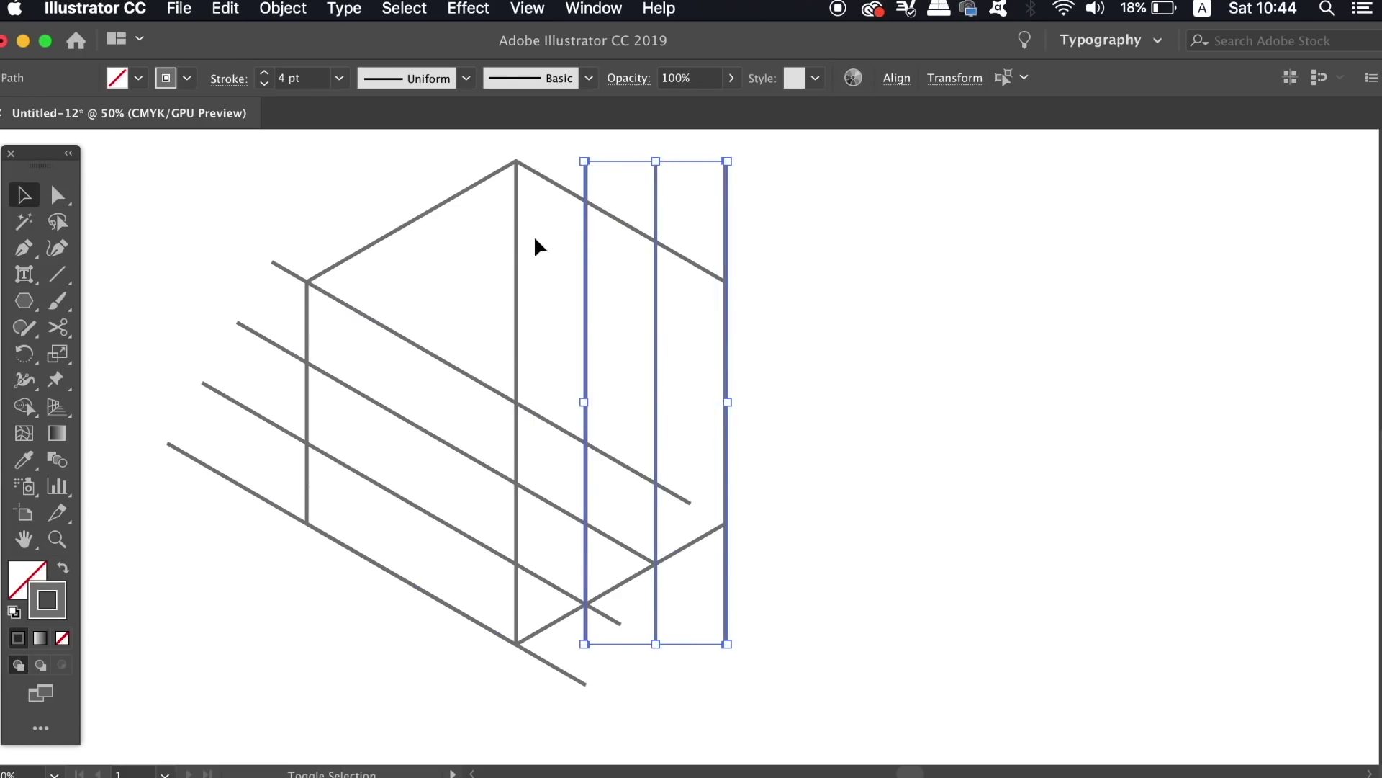
{"action": "left_click", "coordinate": [516, 241], "text": "shift"}
{"action": "key", "text": "super+c"}
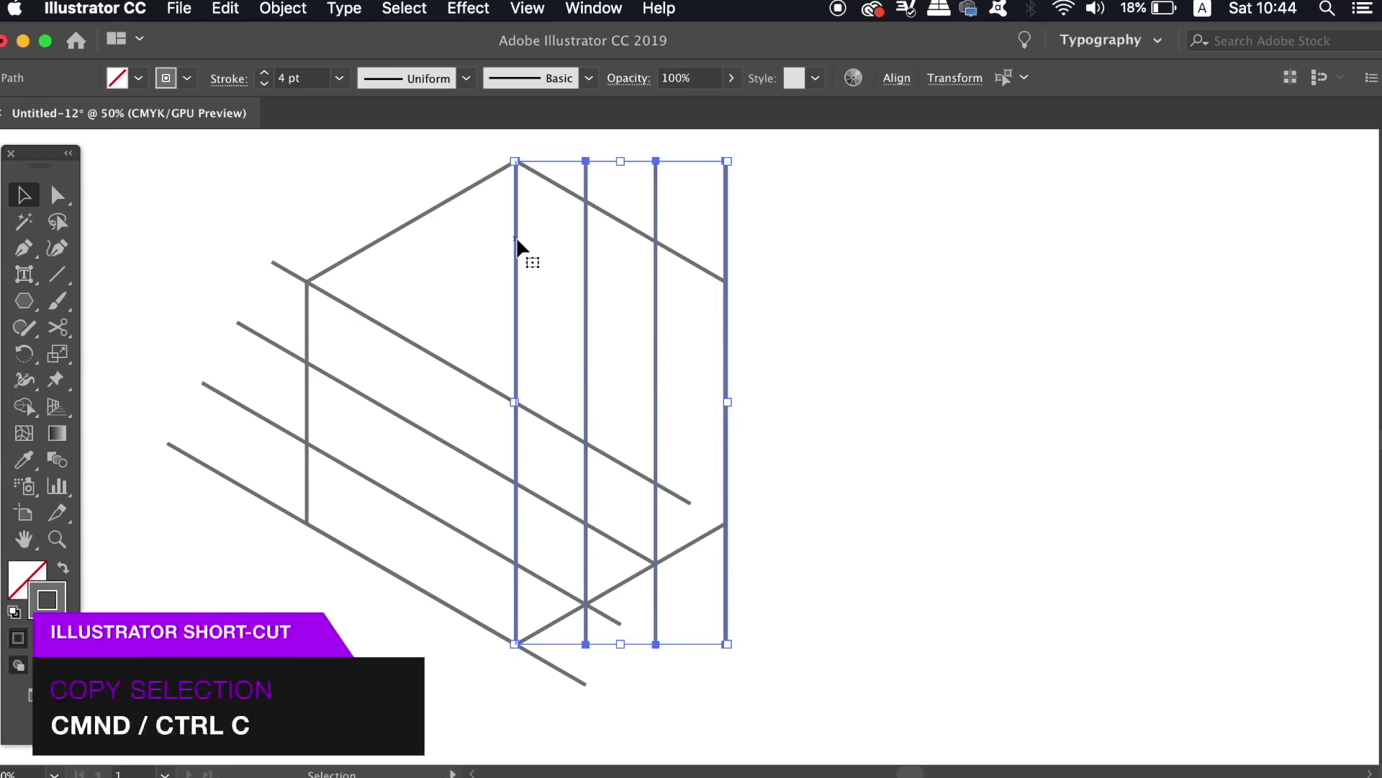
{"action": "key", "text": "super"}
{"action": "key", "text": "super"}
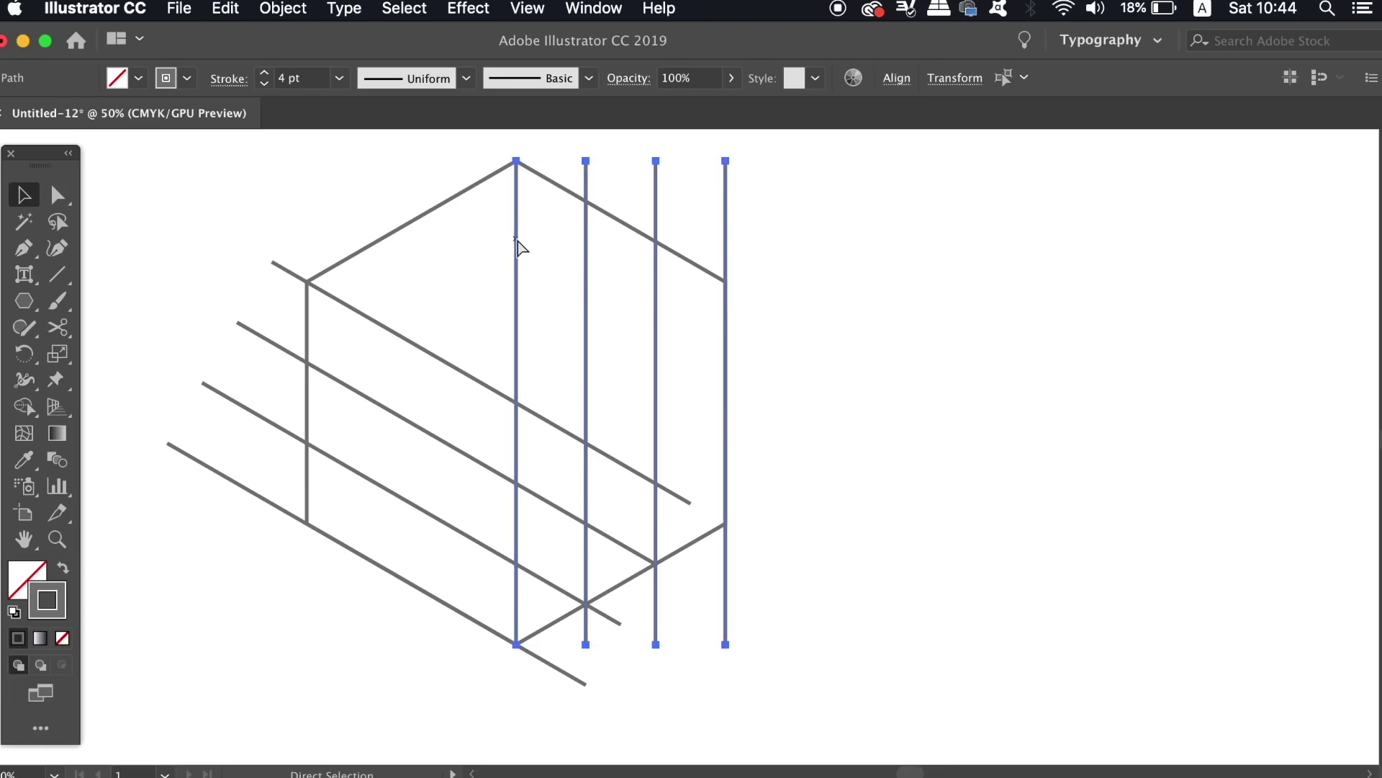
{"action": "key", "text": "super+f"}
Step: Rotate the pasted copy 300° and drag it up-left into place across the hexagon
{"action": "left_click", "coordinate": [283, 9]}
{"action": "mouse_move", "coordinate": [310, 34]}
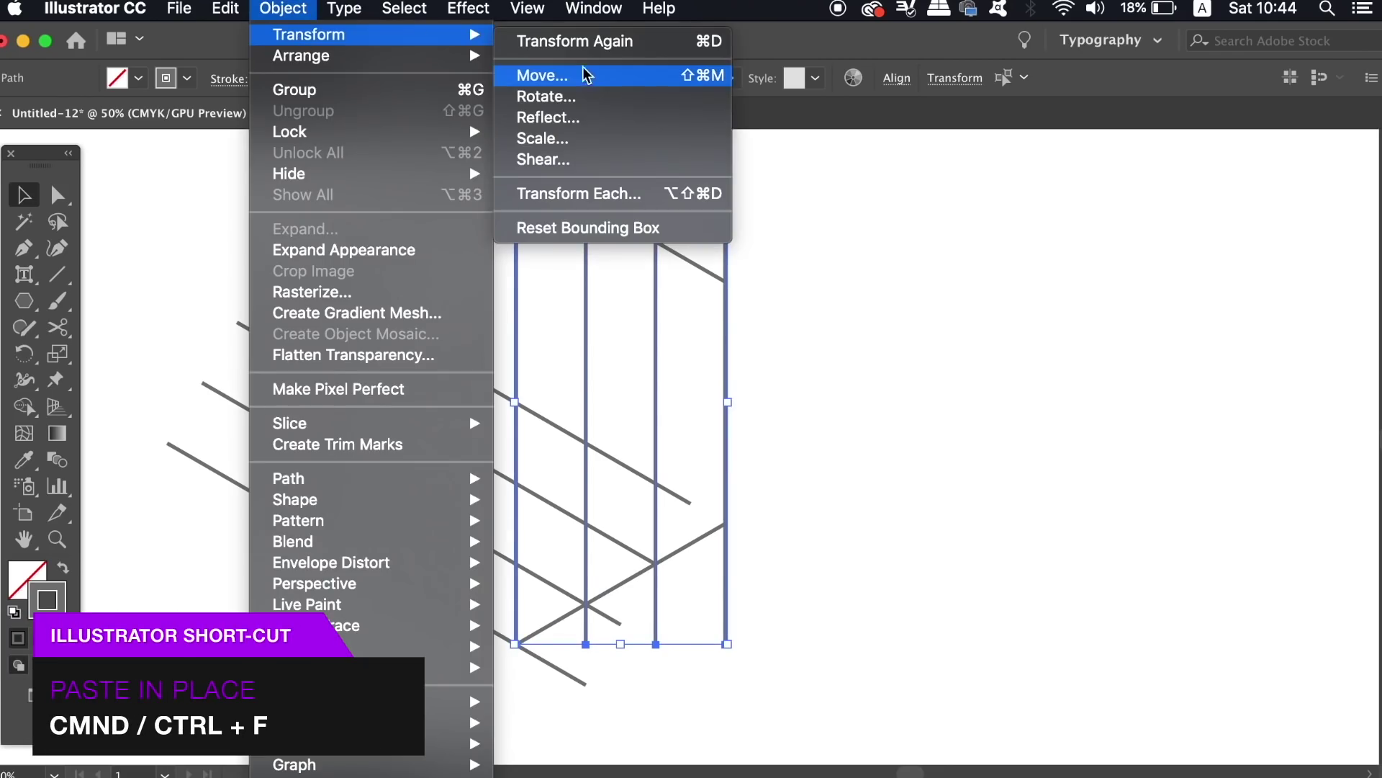
{"action": "left_click", "coordinate": [585, 96]}
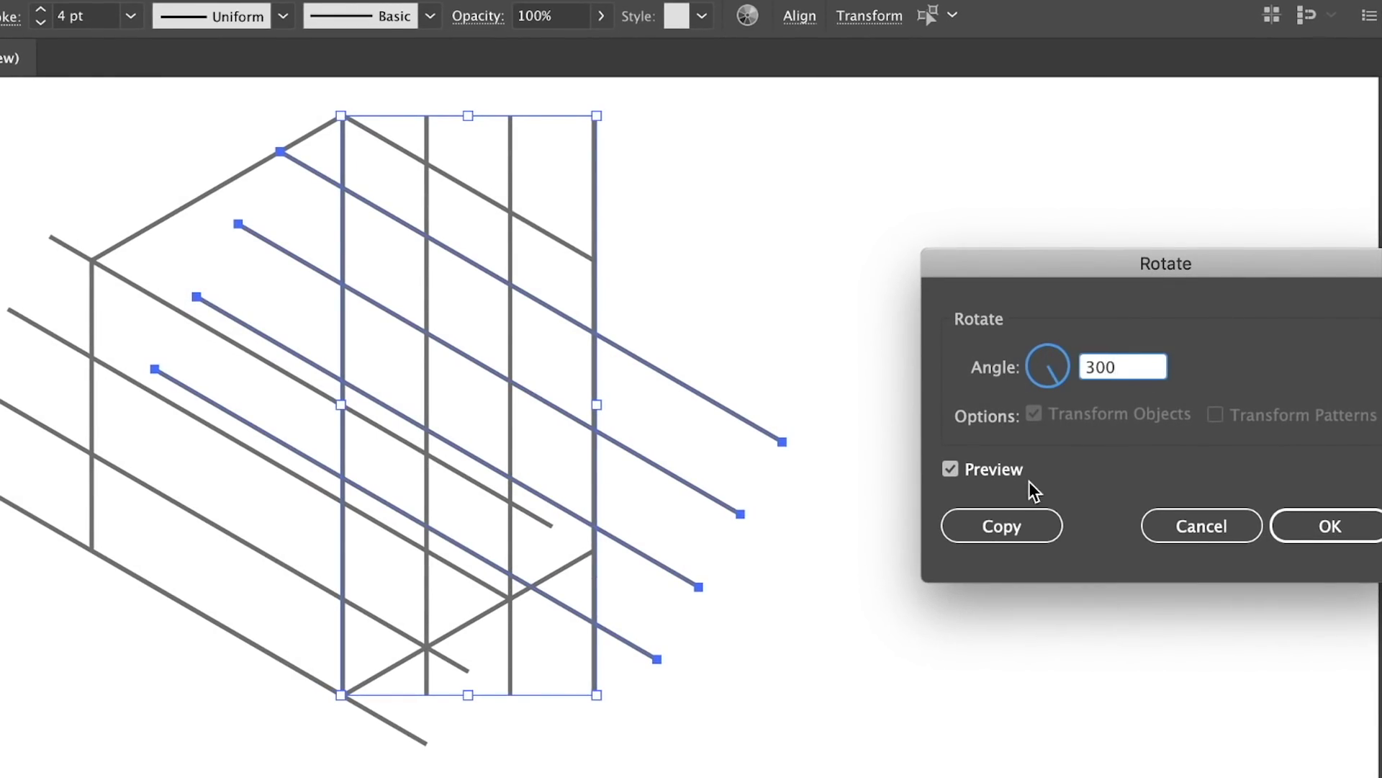
{"action": "left_click", "coordinate": [1001, 468]}
{"action": "left_click", "coordinate": [1001, 468]}
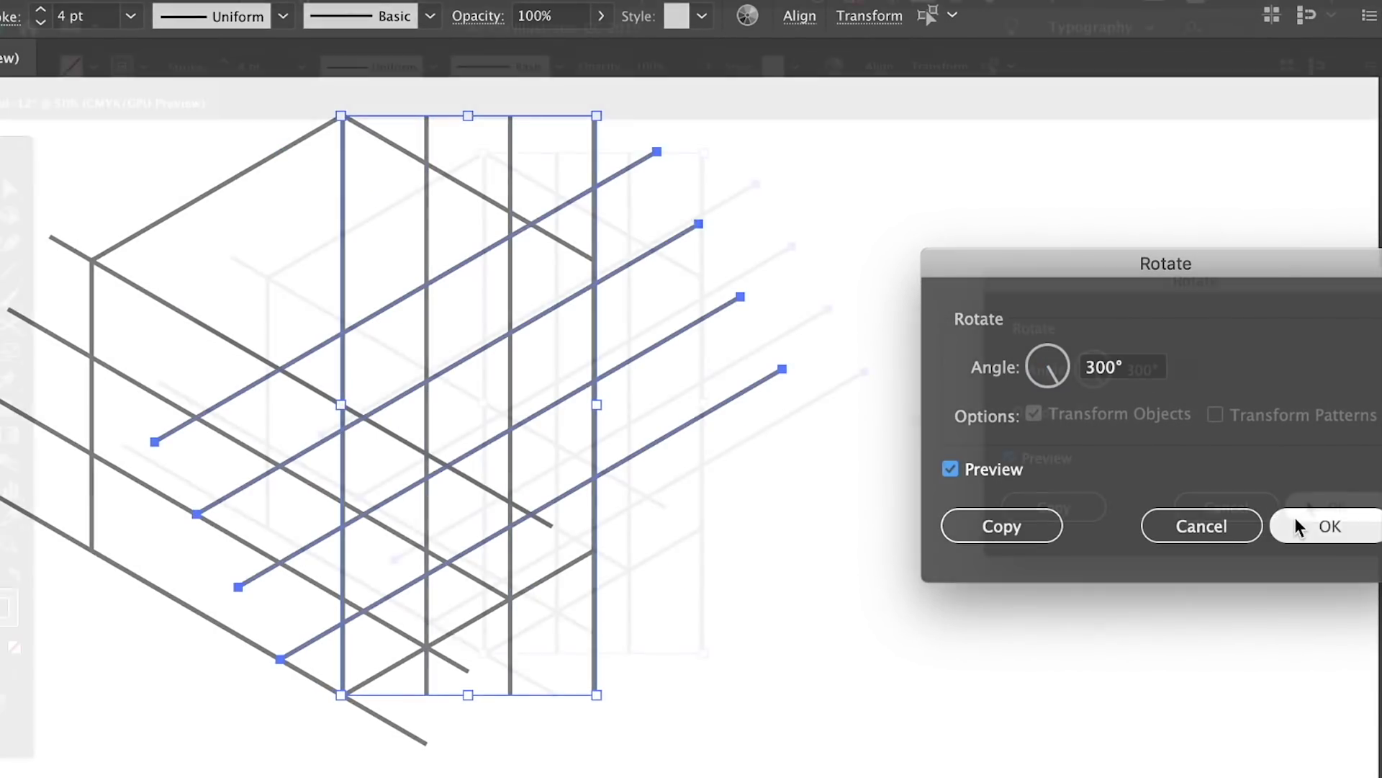
{"action": "left_click", "coordinate": [1295, 517]}
{"action": "left_click_drag", "start_coordinate": [700, 415], "coordinate": [519, 344]}
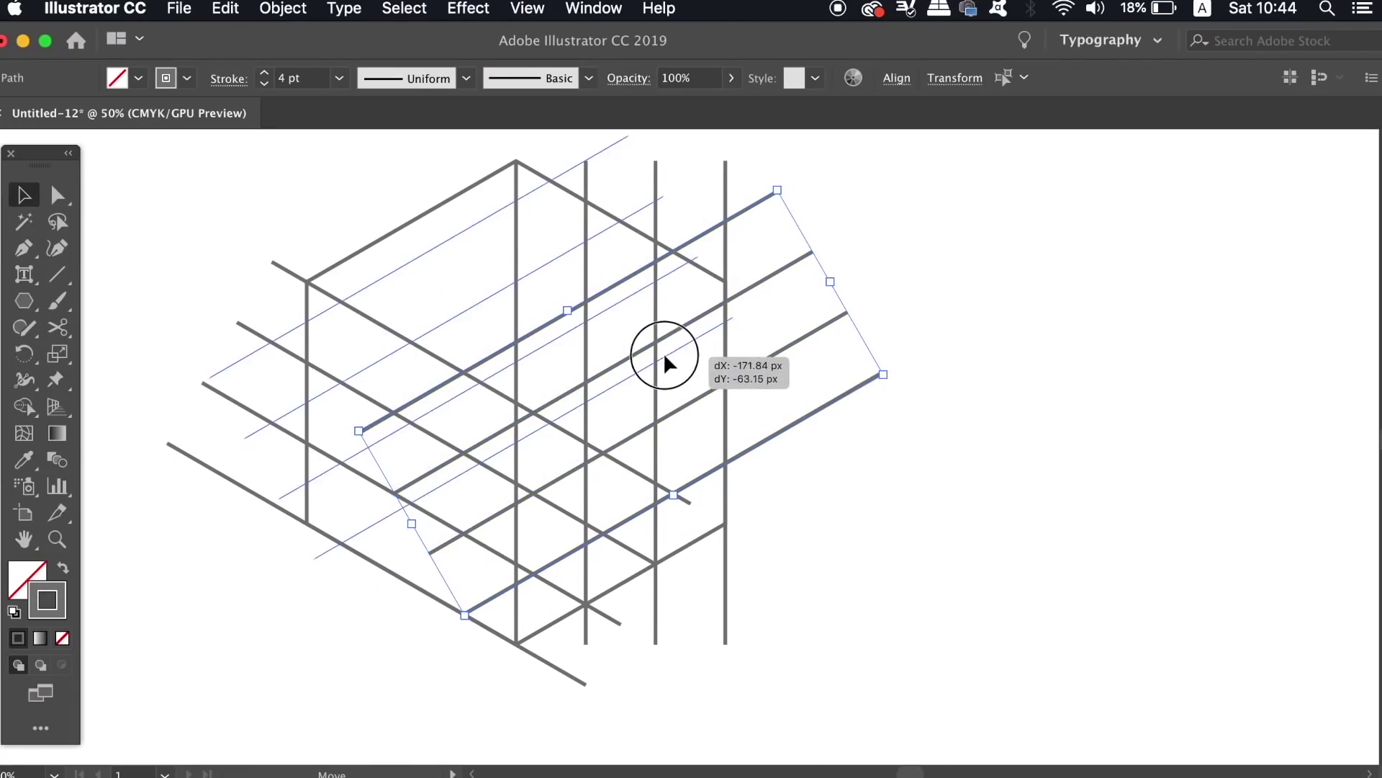
{"action": "left_click_drag", "start_coordinate": [664, 352], "coordinate": [653, 322]}
{"action": "left_click", "coordinate": [886, 318]}
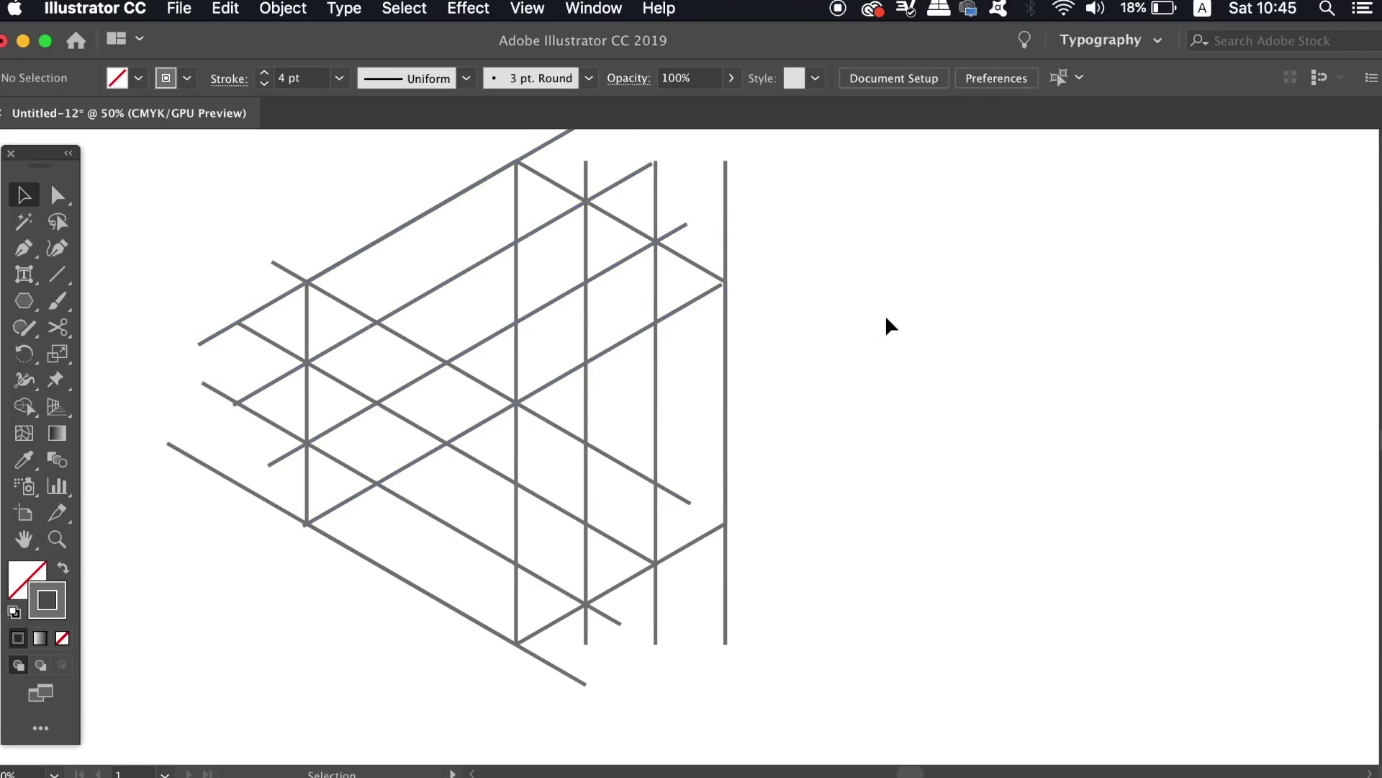
{"action": "key", "text": "super+equal"}
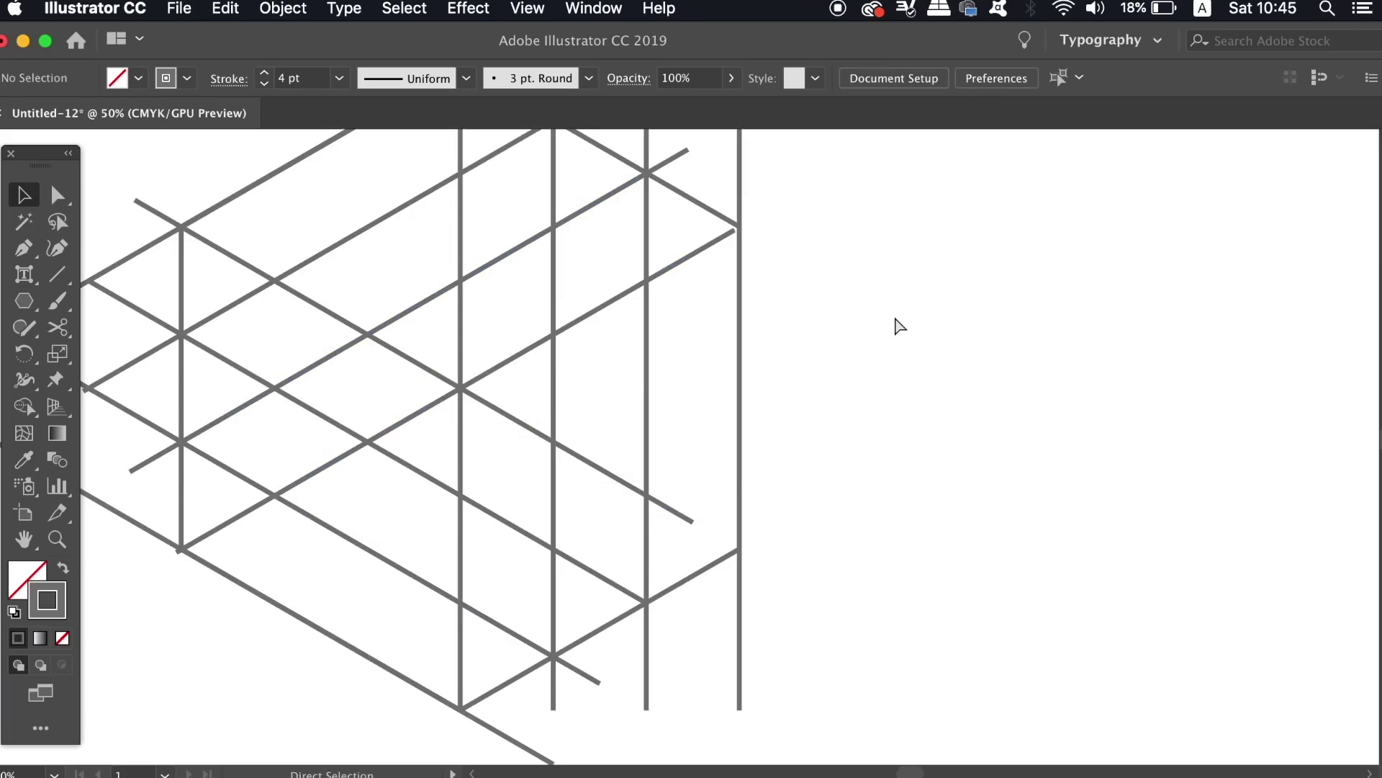
Step: With Direct Selection, drag the falling and rising diagonals' endpoints onto the rightmost vertical line's corners
{"action": "key", "text": "space"}
{"action": "left_click_drag", "start_coordinate": [858, 311], "coordinate": [817, 372]}
{"action": "key", "text": "a"}
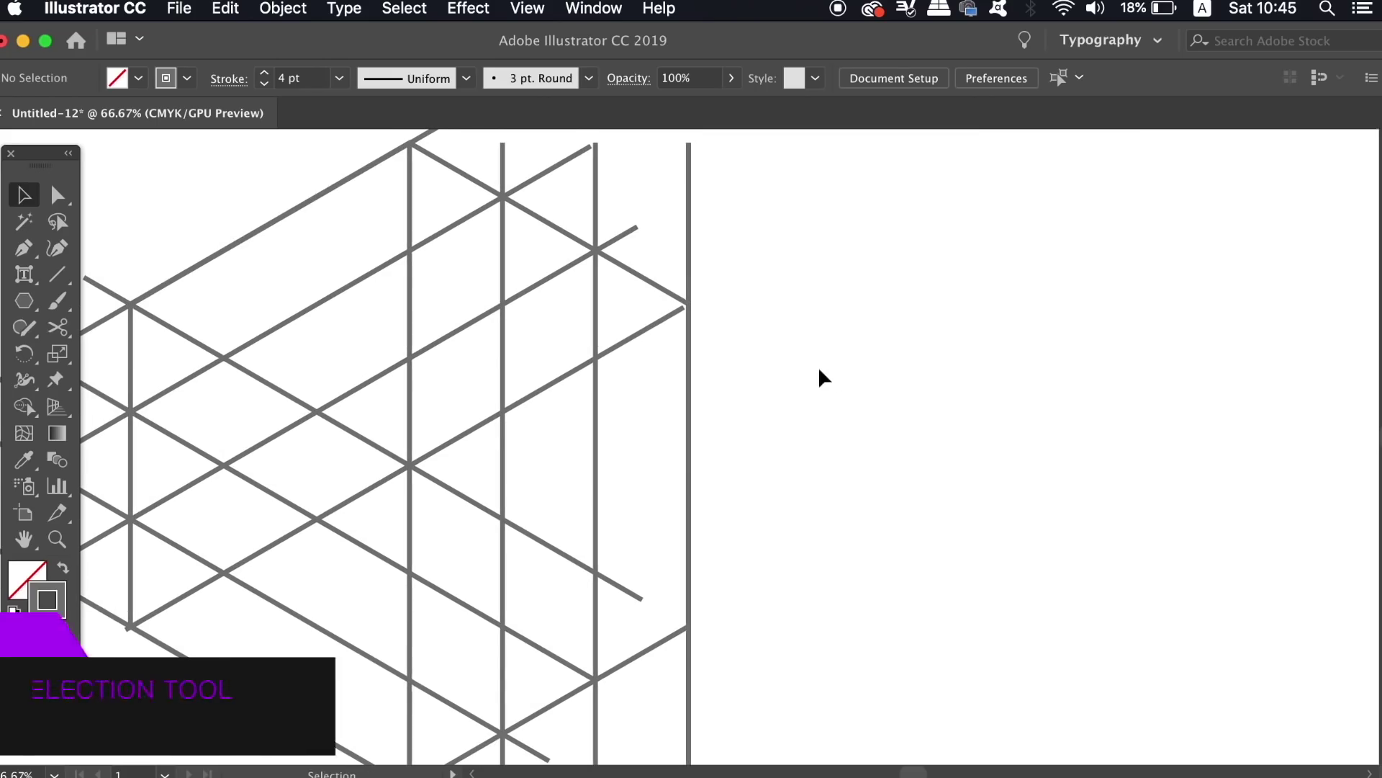
{"action": "left_click_drag", "start_coordinate": [642, 601], "coordinate": [689, 627]}
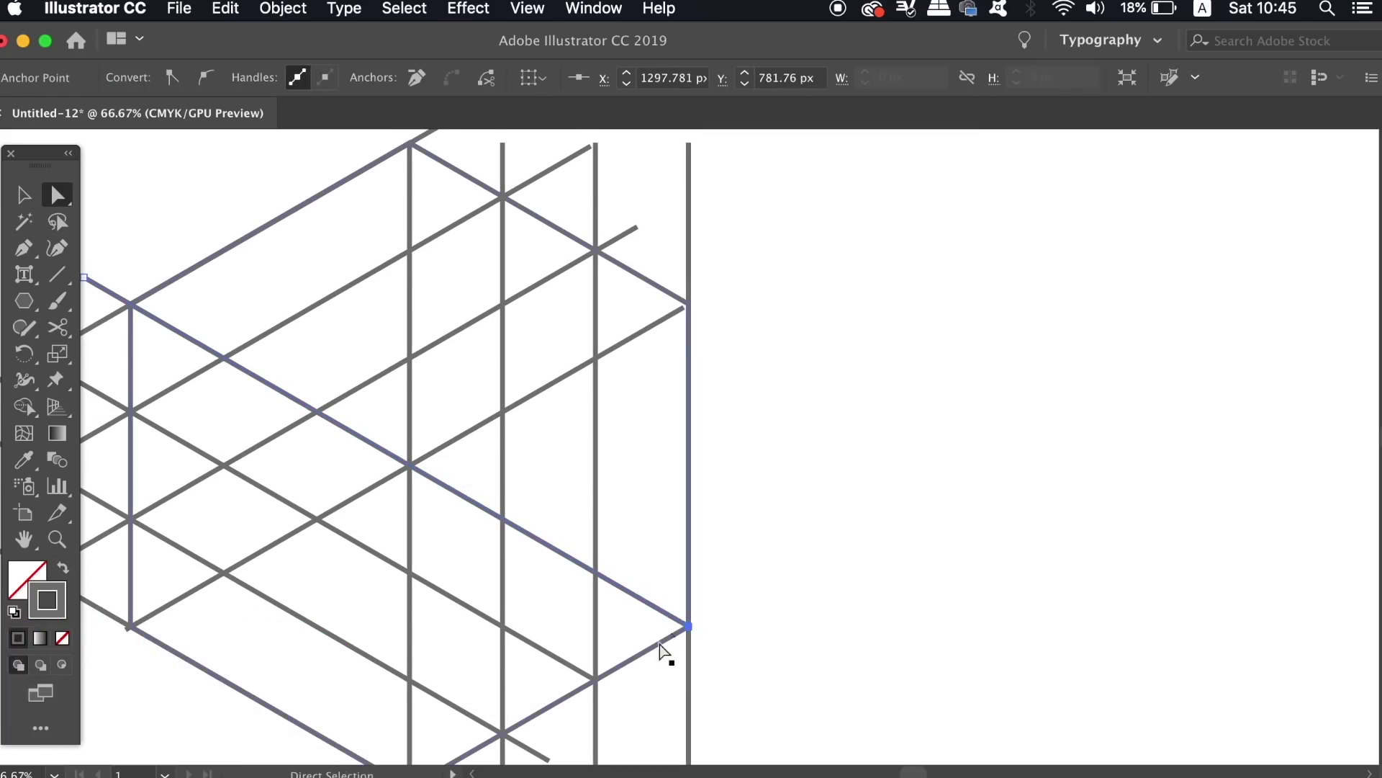
{"action": "left_click_drag", "start_coordinate": [736, 385], "coordinate": [736, 471]}
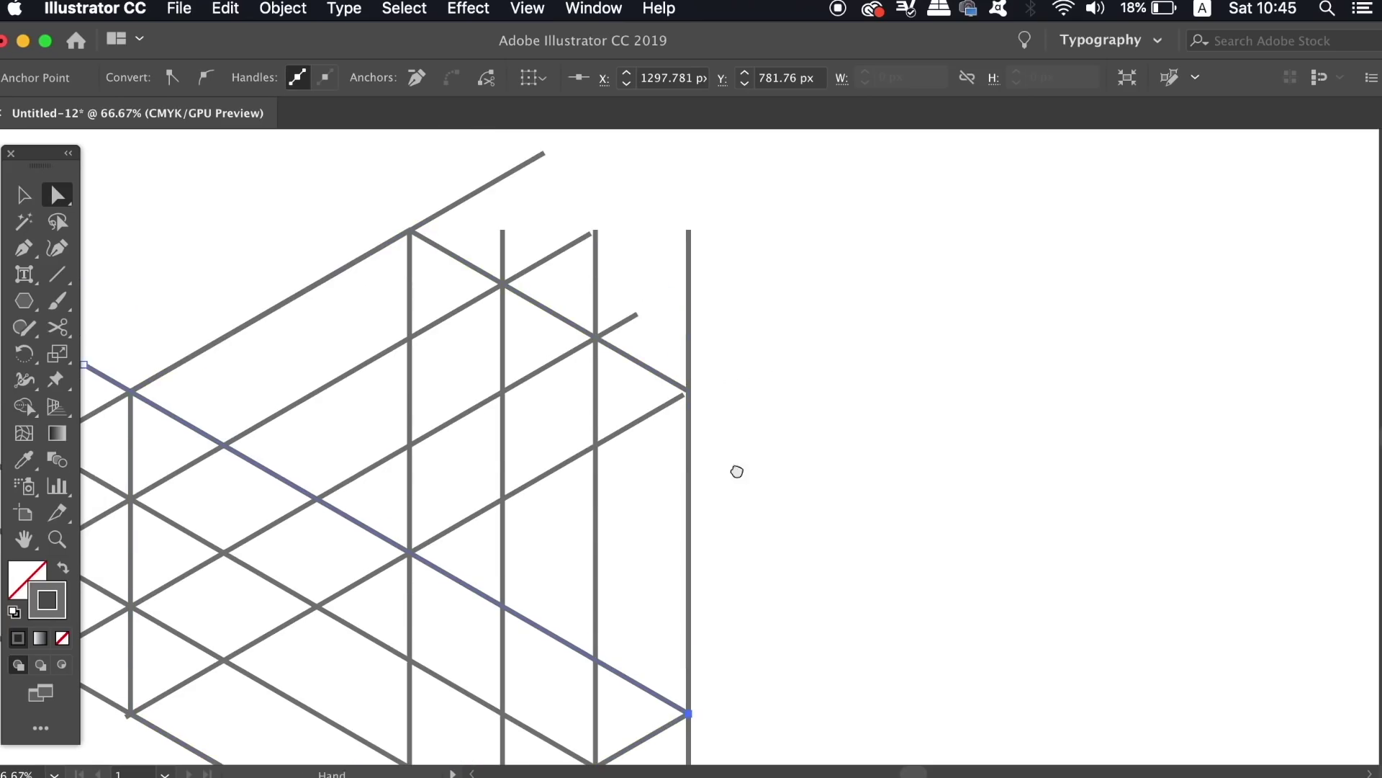
{"action": "left_click", "coordinate": [668, 407]}
{"action": "mouse_move", "coordinate": [684, 398]}
{"action": "left_mouse_down"}
{"action": "mouse_move", "coordinate": [657, 455]}
{"action": "mouse_move", "coordinate": [688, 398]}
{"action": "mouse_move", "coordinate": [668, 406]}
{"action": "mouse_move", "coordinate": [689, 395]}
{"action": "left_mouse_up"}
{"action": "scroll", "coordinate": [787, 364], "scroll_direction": "left", "scroll_amount": 3}
{"action": "scroll", "coordinate": [787, 364], "scroll_direction": "down", "scroll_amount": 3}
Step: Cut the central vertical line at its upper and lower crossings and delete the middle piece
{"action": "left_click", "coordinate": [33, 200]}
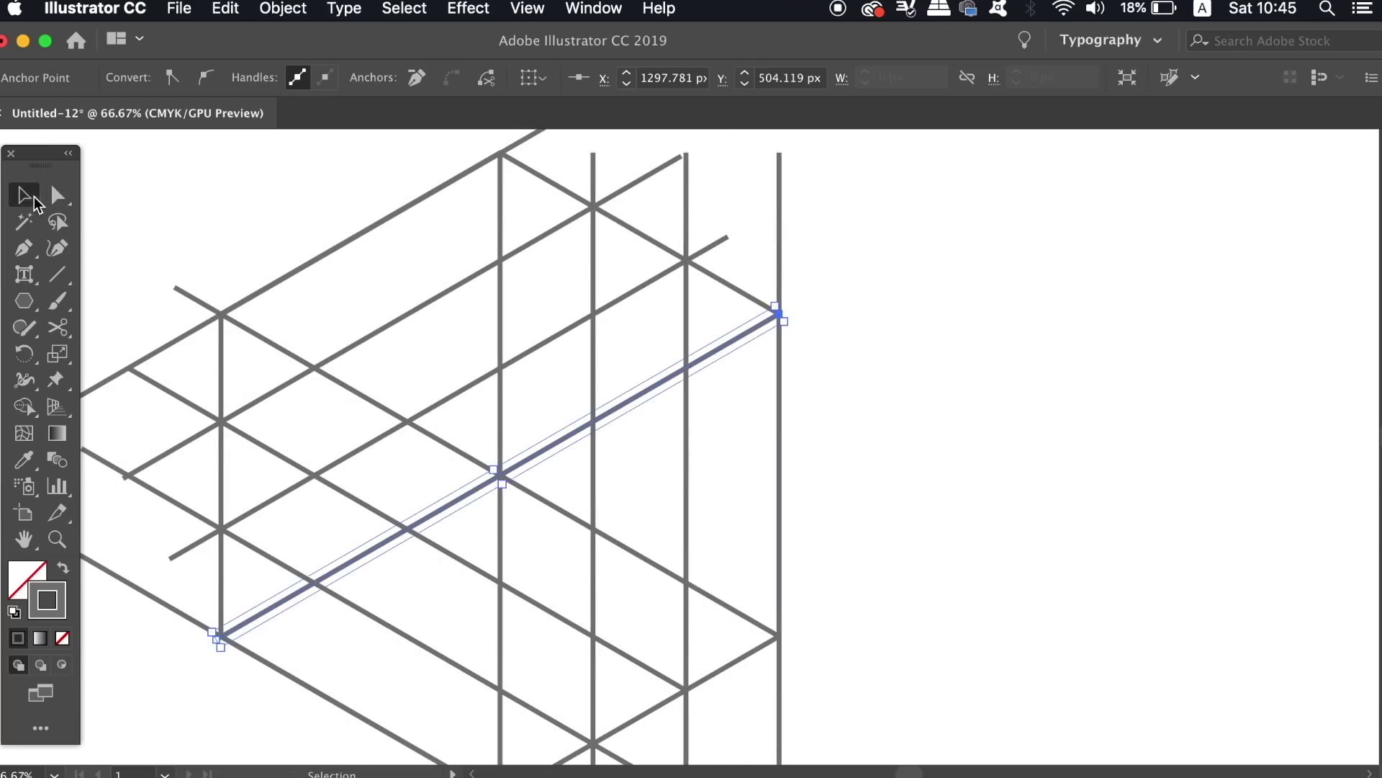
{"action": "left_click", "coordinate": [502, 206]}
{"action": "key", "text": "c"}
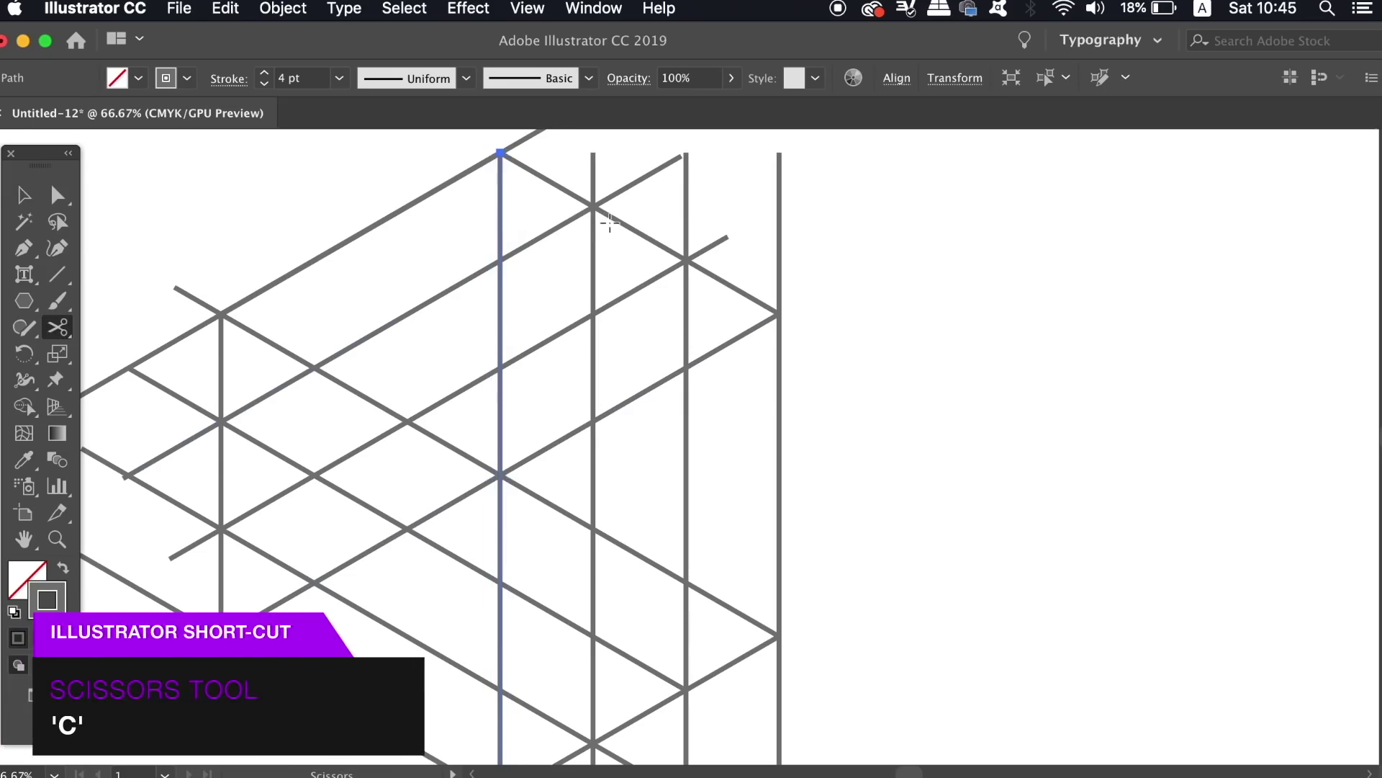
{"action": "left_click", "coordinate": [500, 260]}
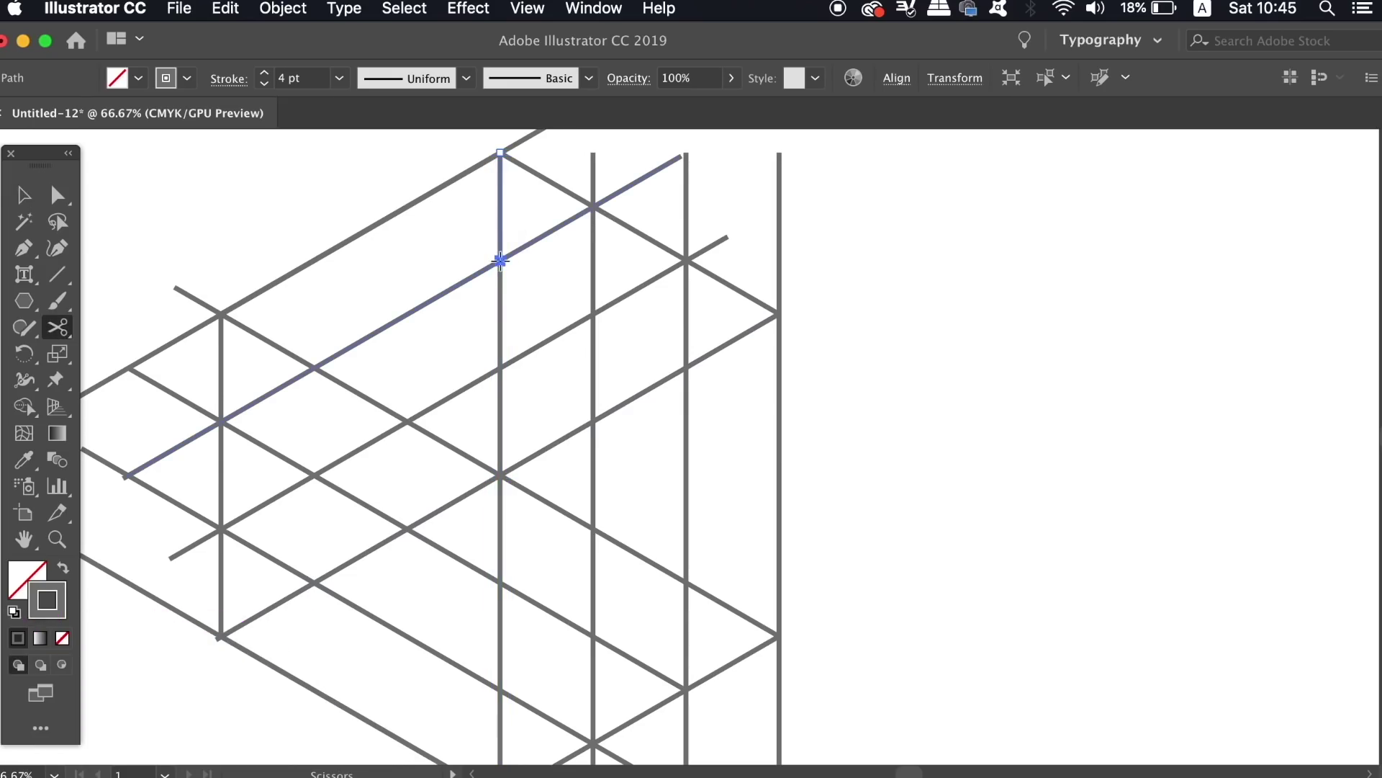
{"action": "left_click", "coordinate": [500, 474]}
{"action": "key", "text": "v"}
{"action": "left_click", "coordinate": [502, 331]}
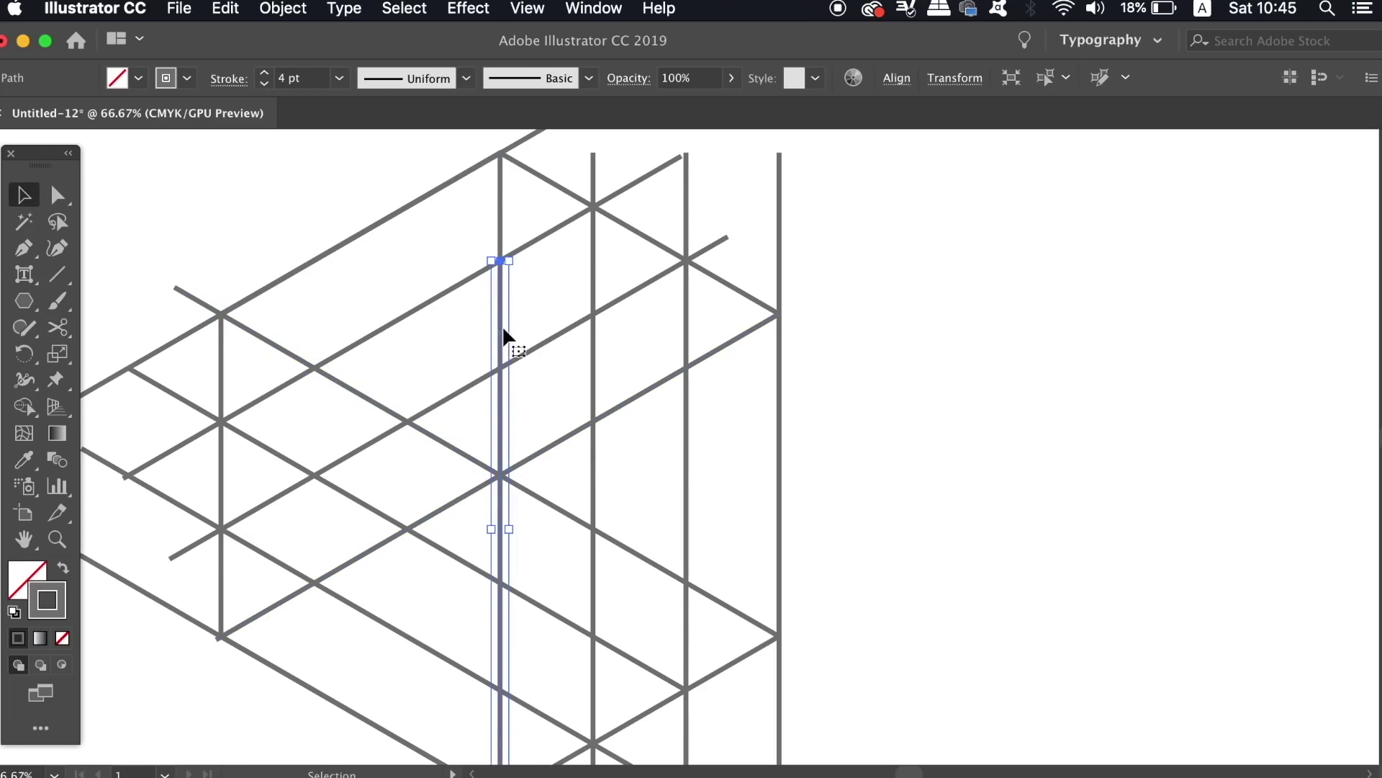
{"action": "key", "text": "c"}
{"action": "left_click", "coordinate": [501, 474]}
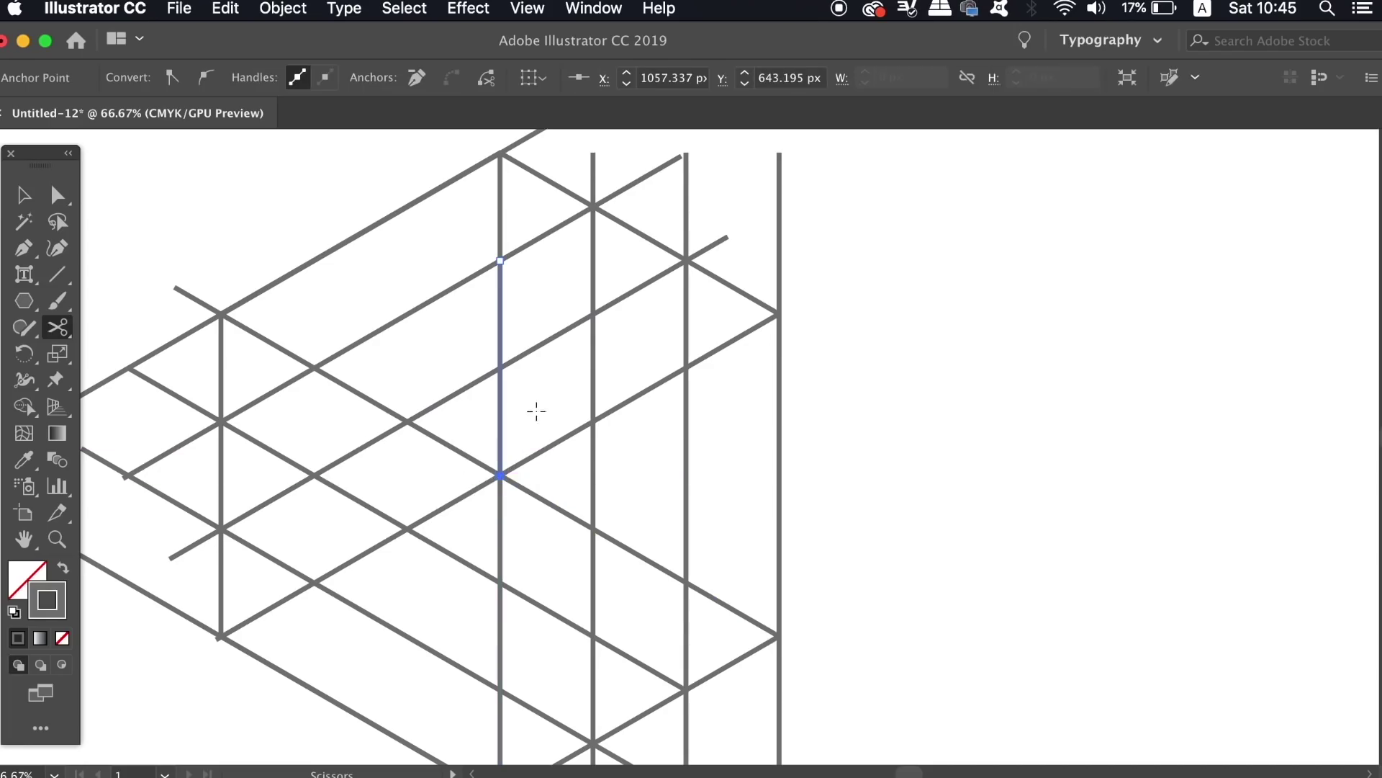
{"action": "key", "text": "v"}
{"action": "key", "text": "Delete"}
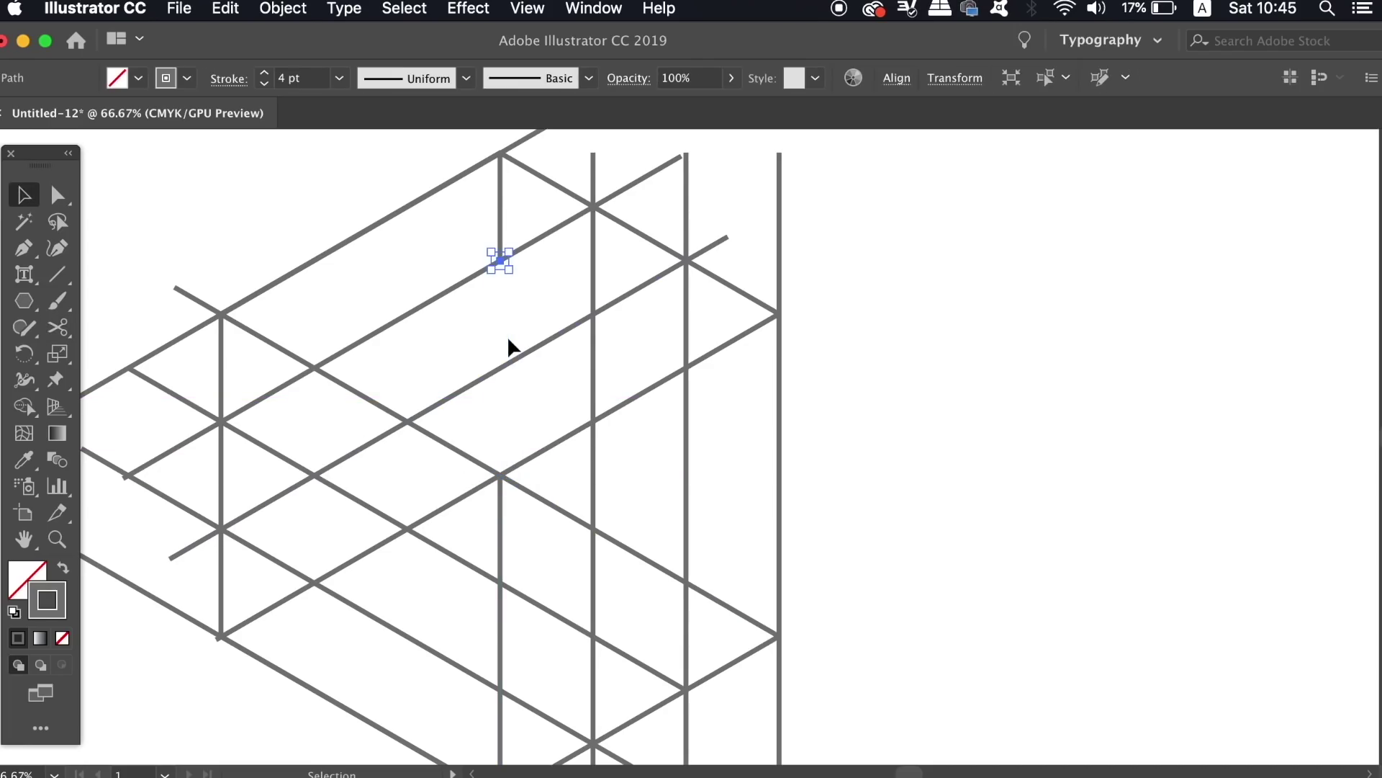
Step: Cut the next vertical line to the right and delete its short lower piece
{"action": "left_click", "coordinate": [563, 278]}
{"action": "left_click", "coordinate": [593, 264]}
{"action": "key", "text": "c"}
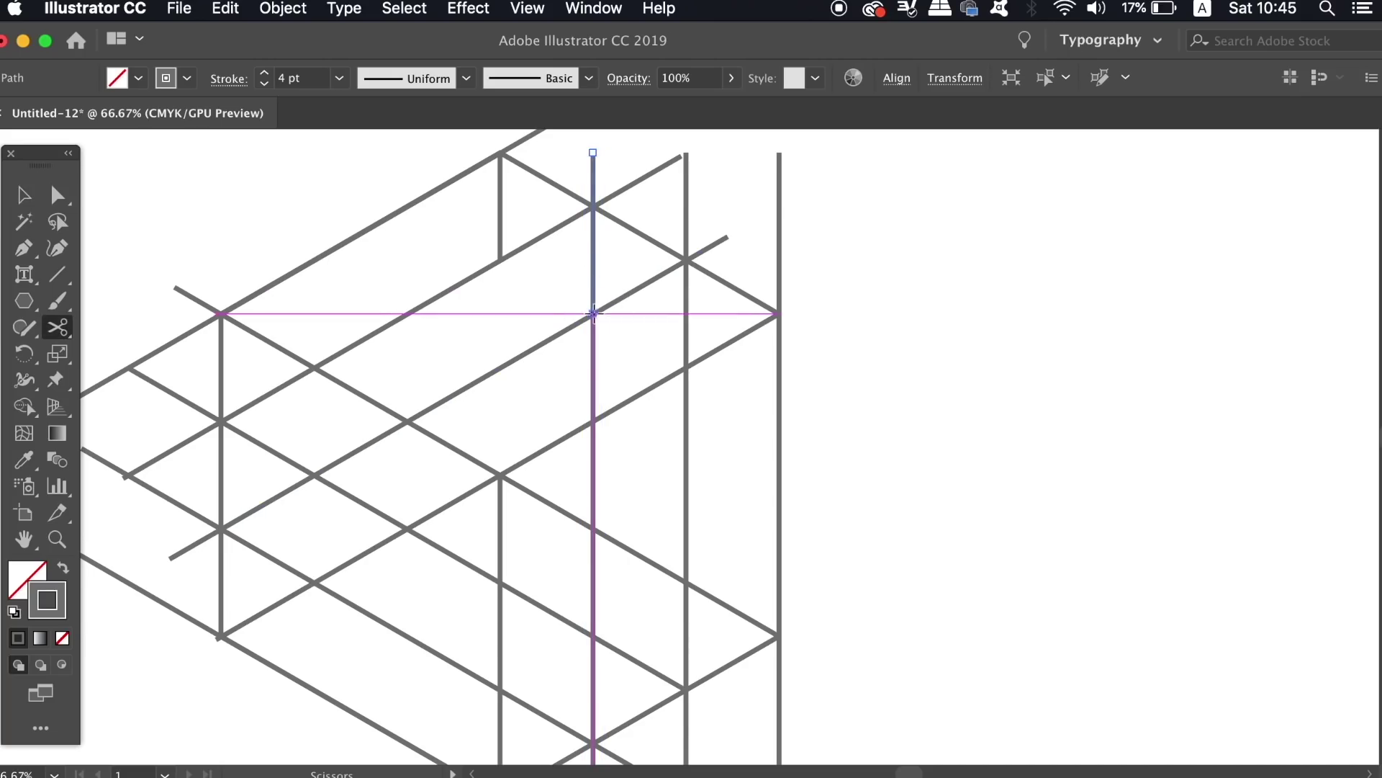
{"action": "left_click", "coordinate": [594, 313]}
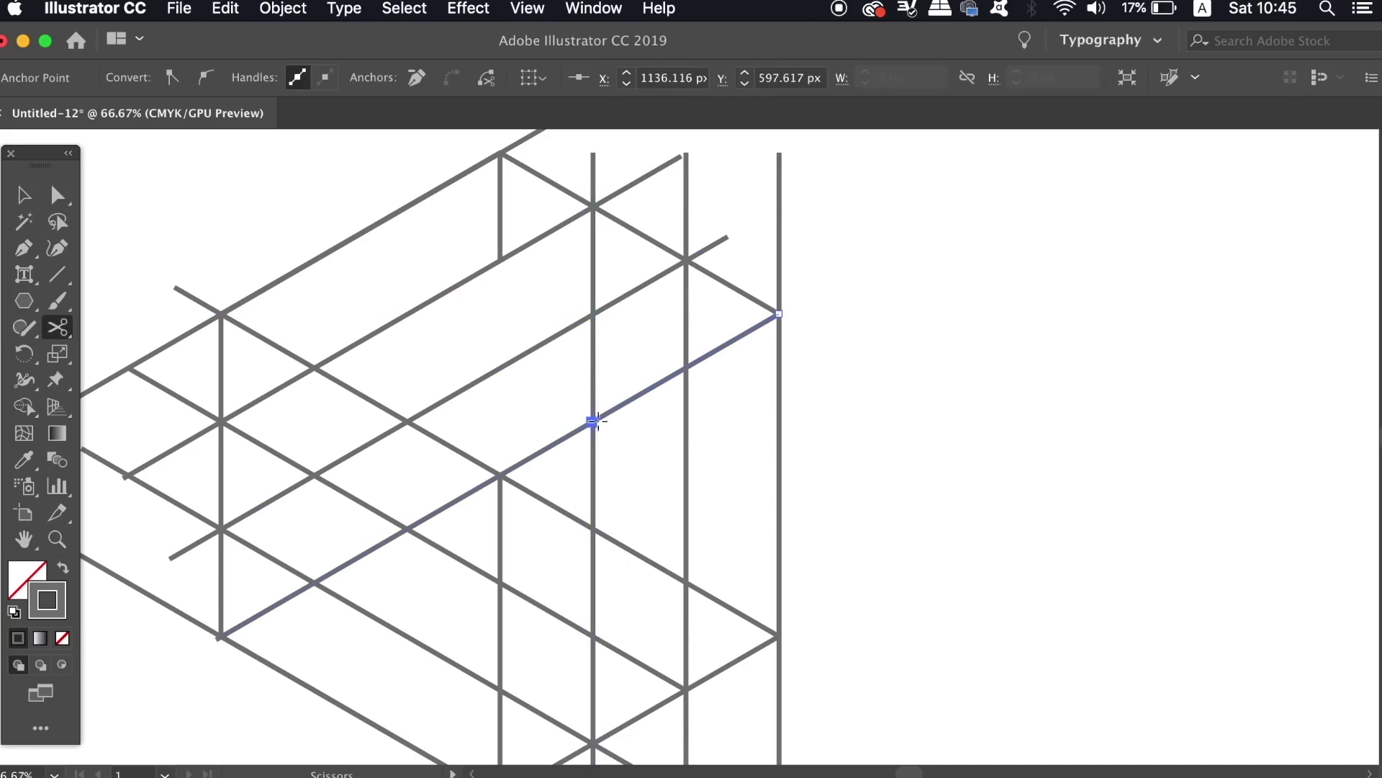
{"action": "left_click", "coordinate": [594, 403], "text": "super"}
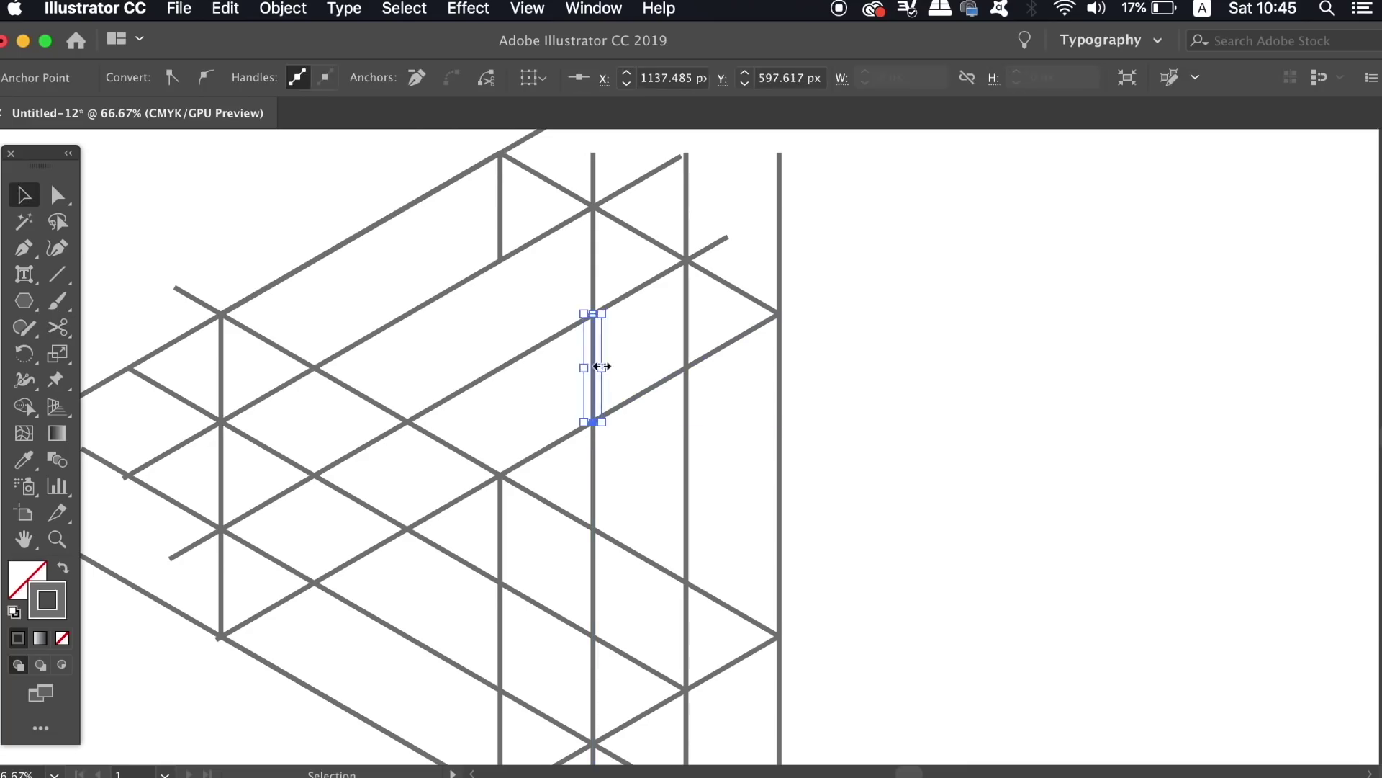
{"action": "key", "text": "Delete"}
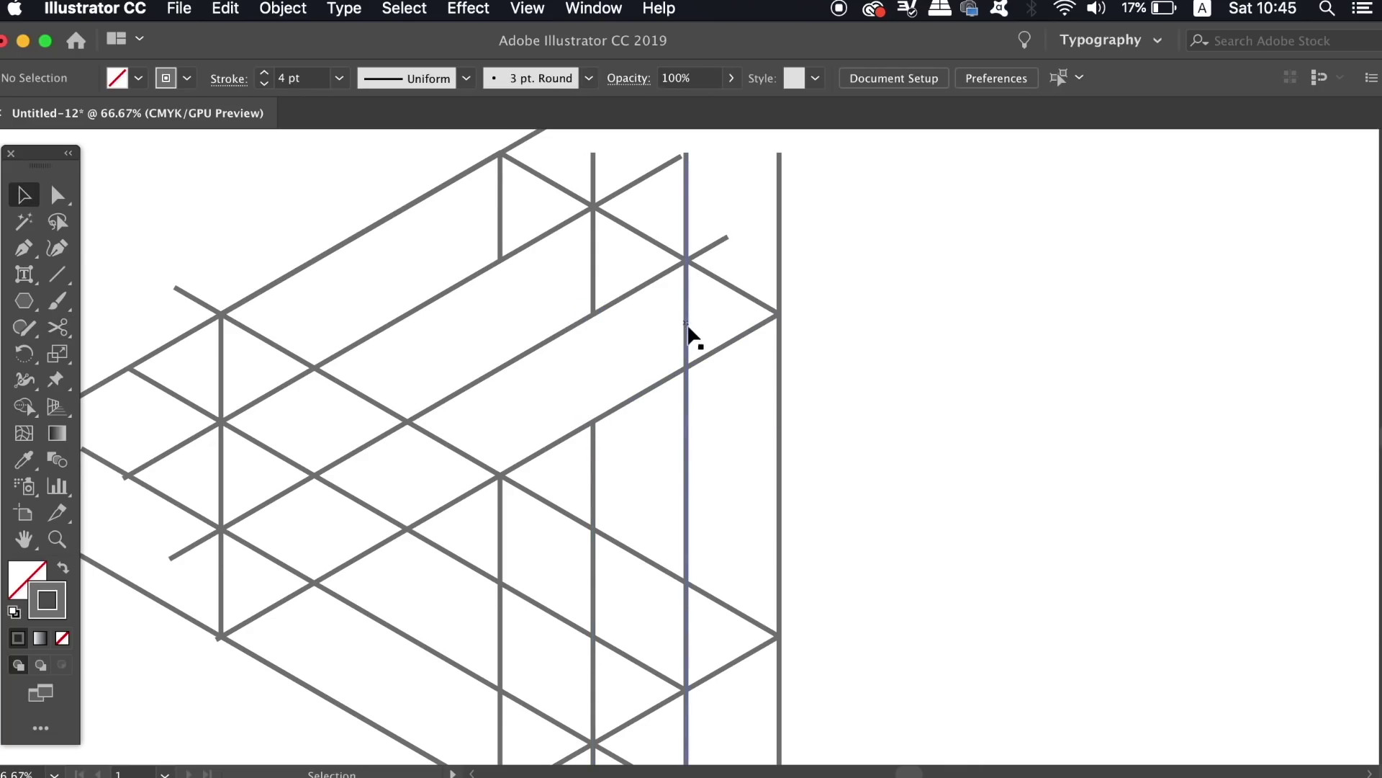
Step: Cut the falling diagonal at the vertical crossing and delete two short diagonal pieces
{"action": "scroll", "coordinate": [691, 332], "scroll_direction": "down", "scroll_amount": 4}
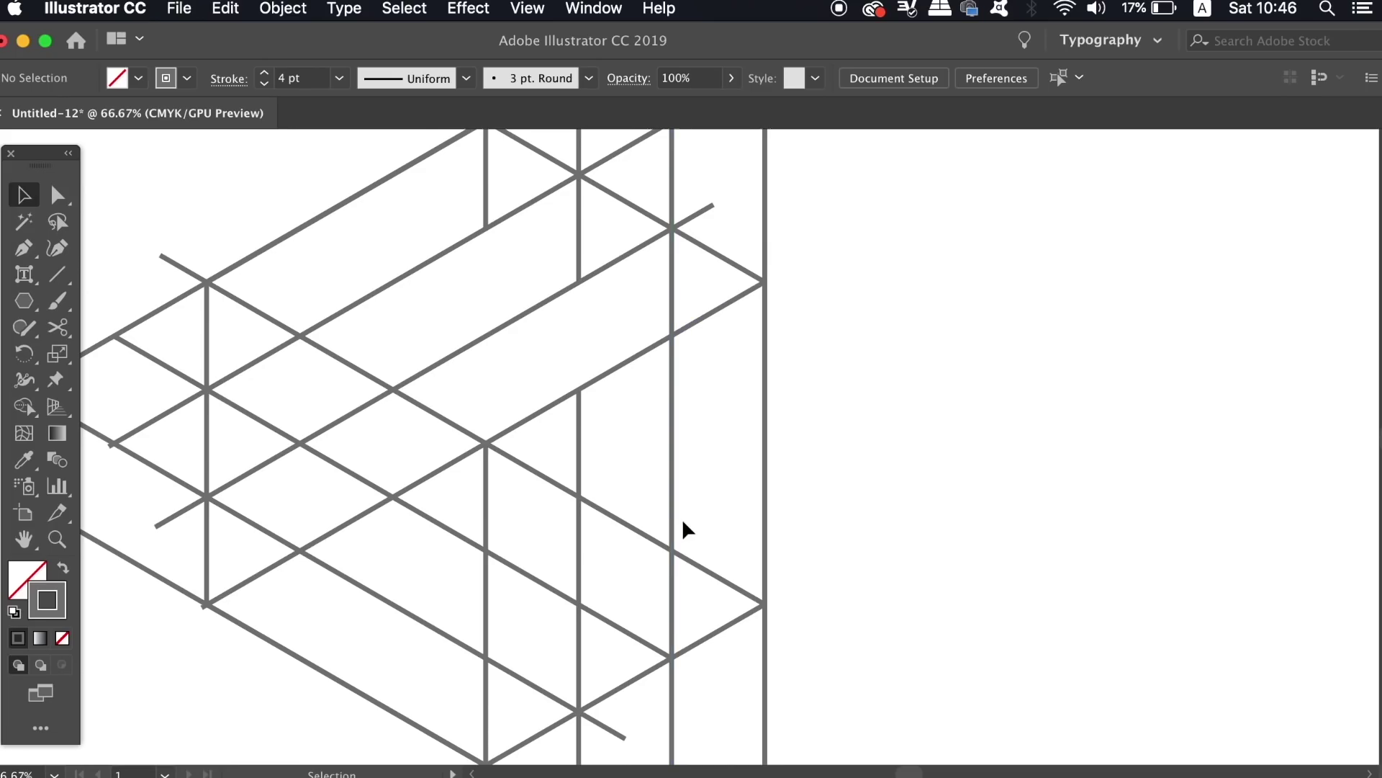
{"action": "scroll", "coordinate": [698, 525], "scroll_direction": "down", "scroll_amount": 5}
{"action": "left_click", "coordinate": [651, 472]}
{"action": "key", "text": "c"}
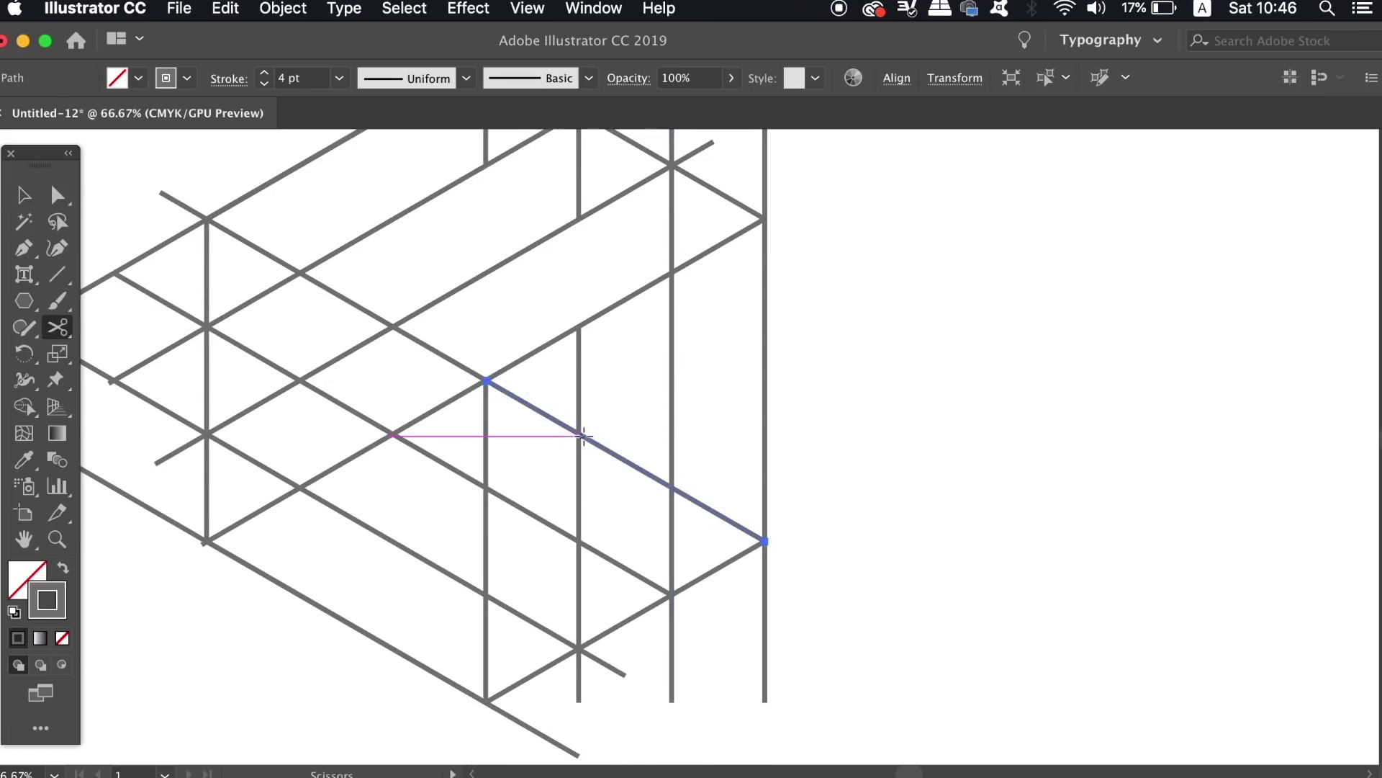
{"action": "left_click", "coordinate": [579, 433]}
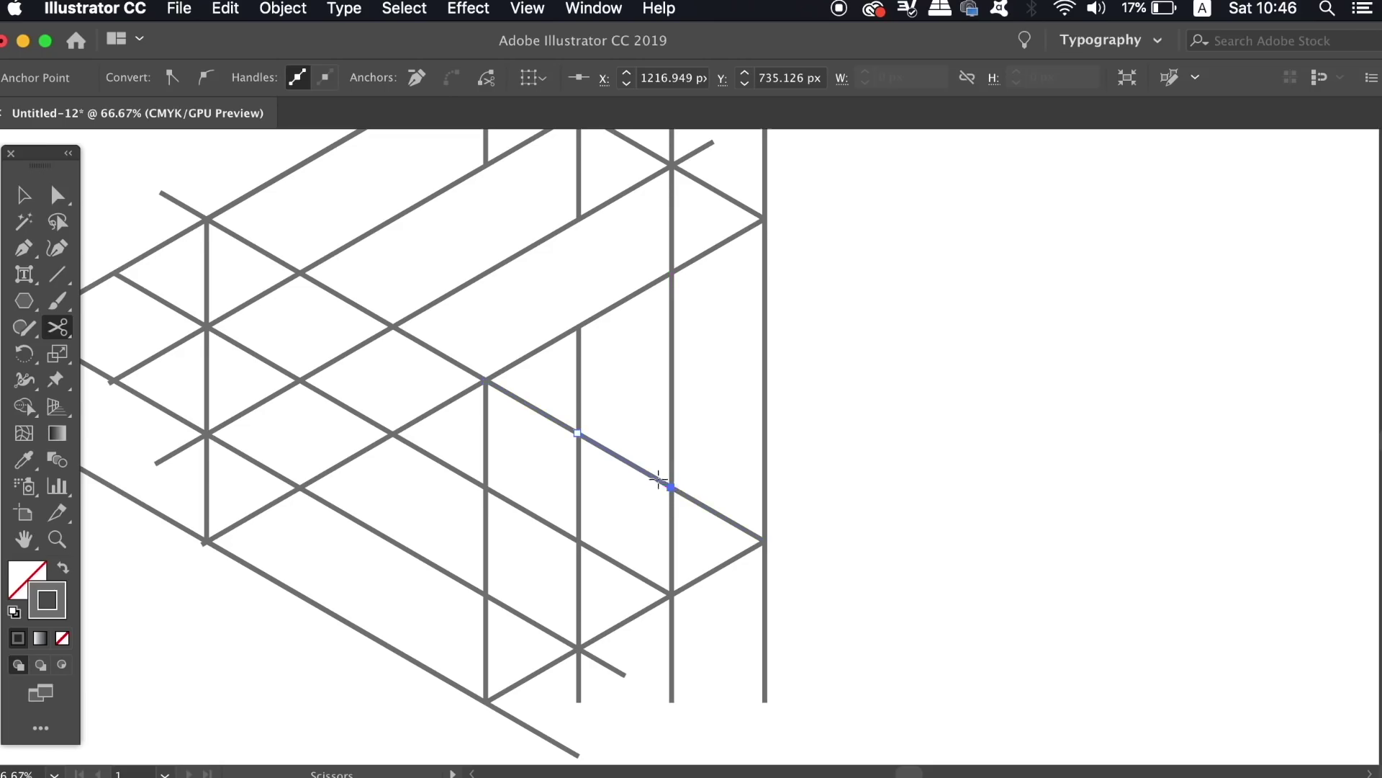
{"action": "key", "text": "v"}
{"action": "left_click", "coordinate": [629, 460]}
{"action": "key", "text": "BackSpace"}
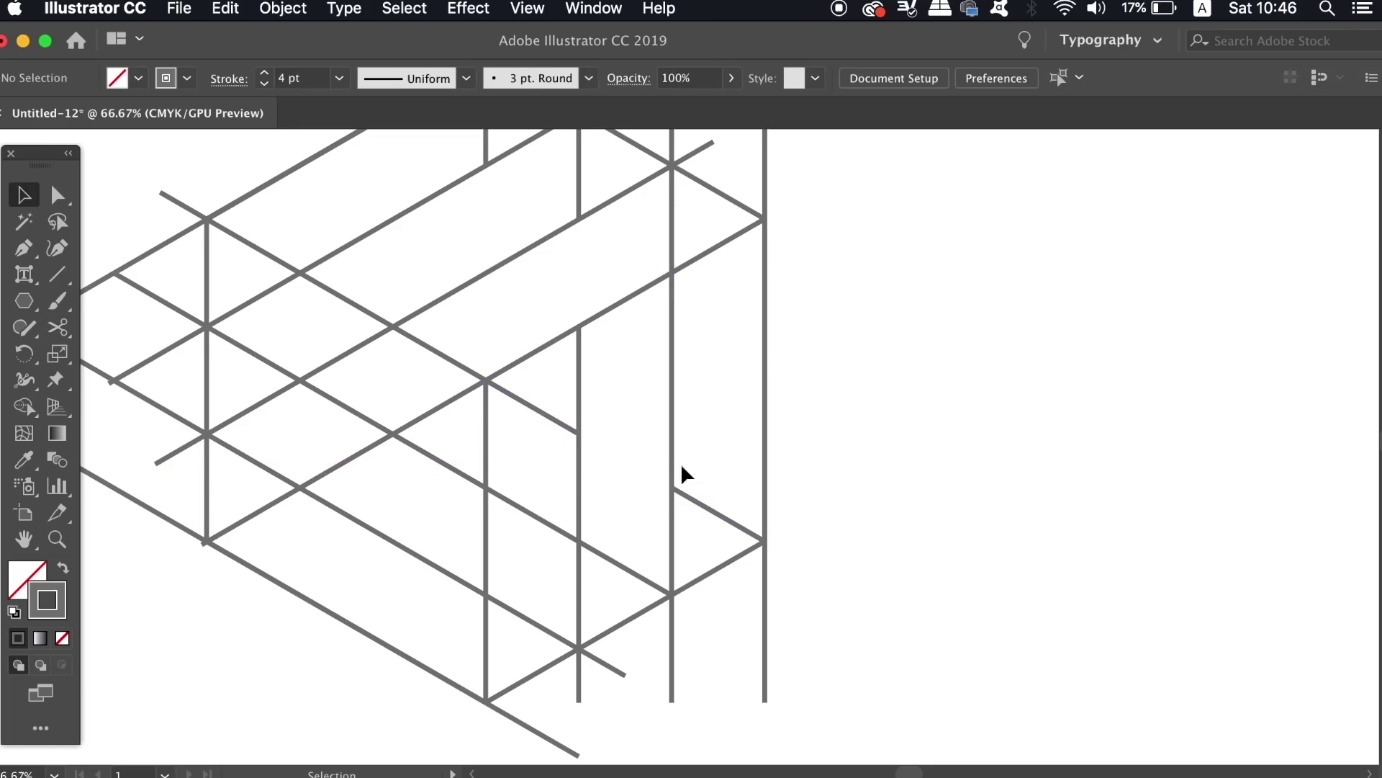
{"action": "left_click", "coordinate": [535, 409]}
{"action": "key", "text": "BackSpace"}
Step: Cut the long falling diagonal where it crosses the vertical line
{"action": "left_click", "coordinate": [544, 522]}
{"action": "key", "text": "c"}
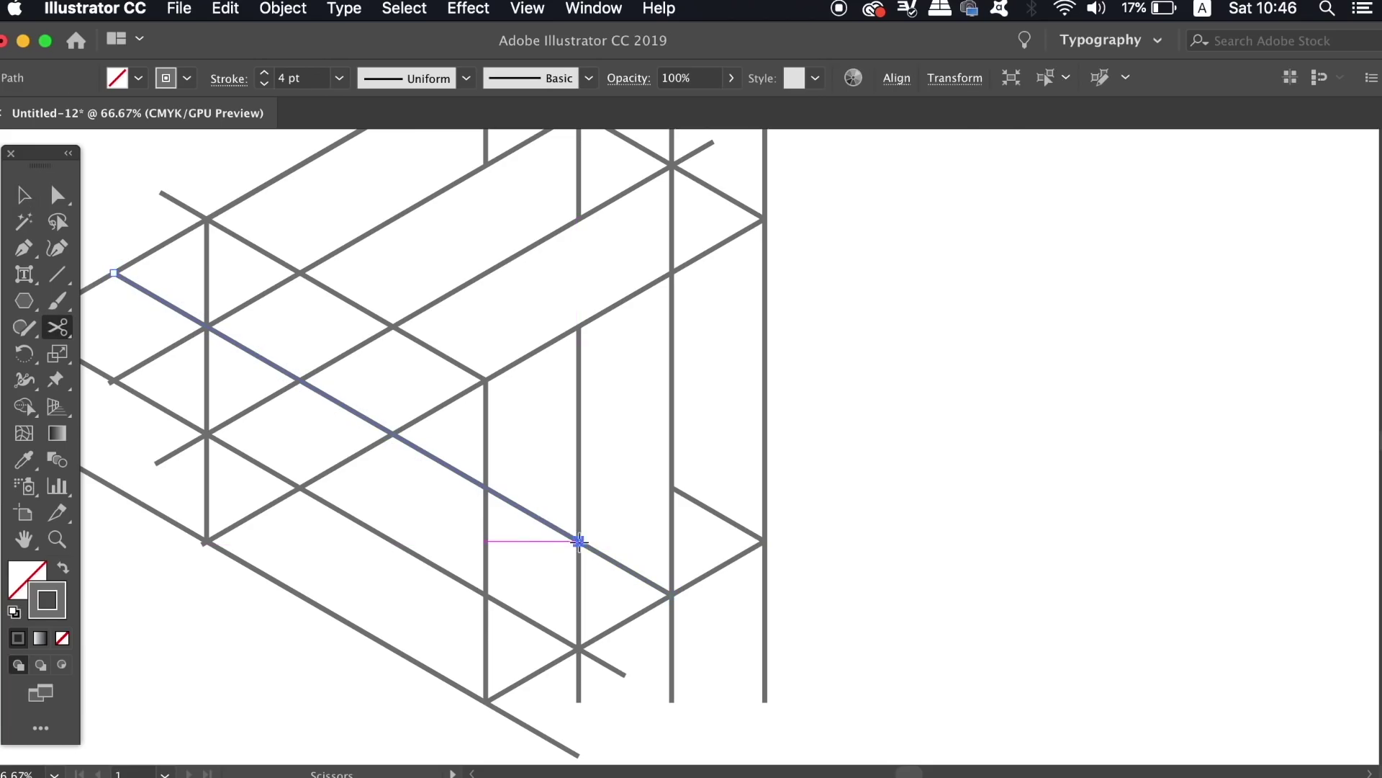
{"action": "left_click", "coordinate": [579, 541]}
{"action": "key", "text": "v"}
{"action": "left_click", "coordinate": [596, 631]}
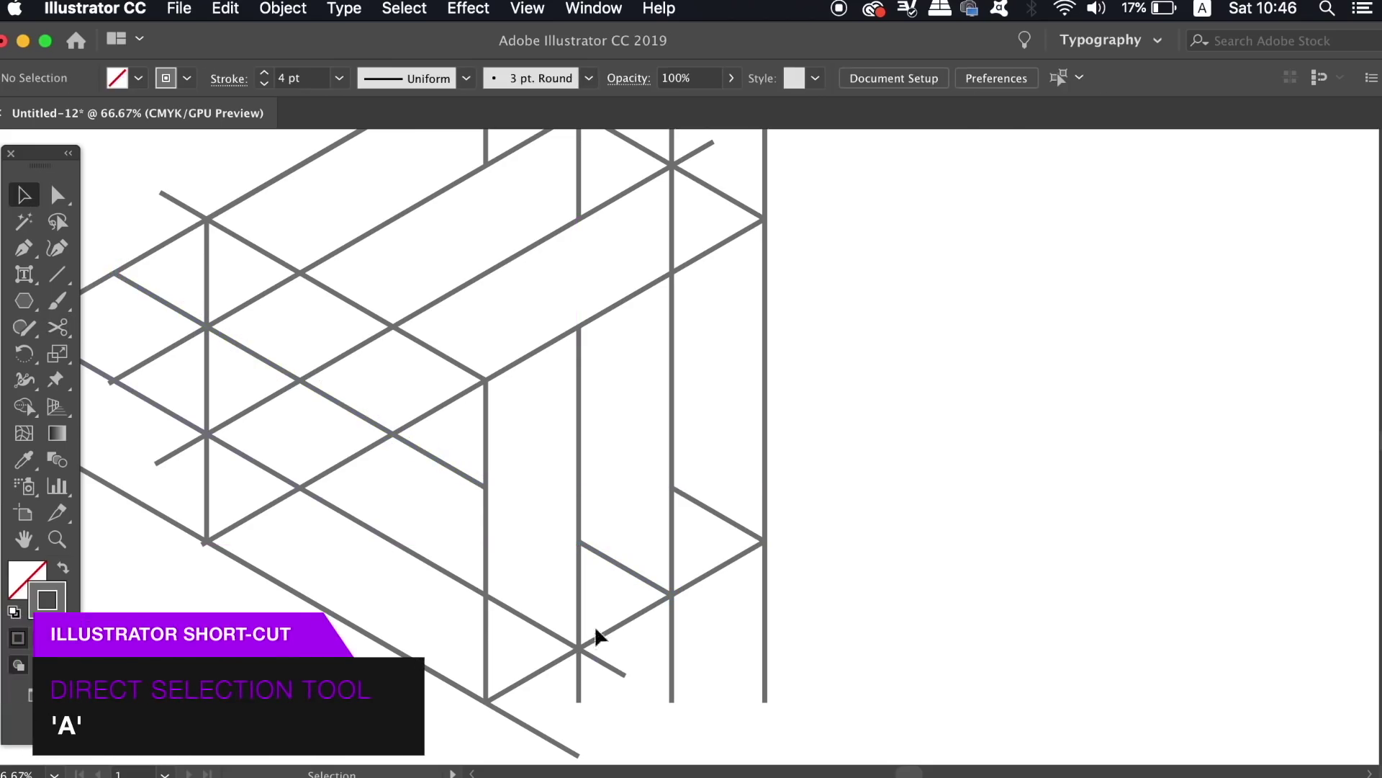
{"action": "scroll", "coordinate": [602, 617], "scroll_direction": "left", "scroll_amount": 5}
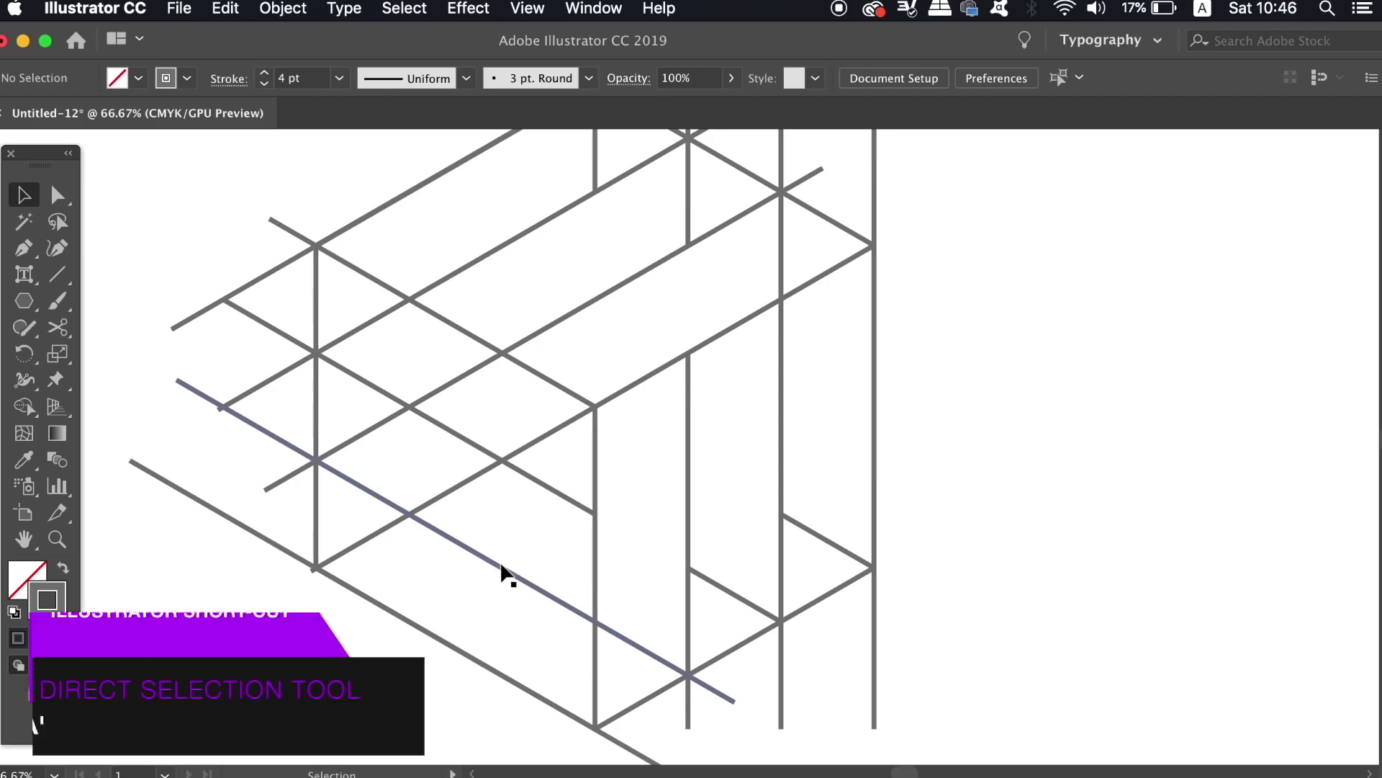
Step: Cut the rising diagonal at two crossings and delete the cut-off piece
{"action": "left_click", "coordinate": [473, 476]}
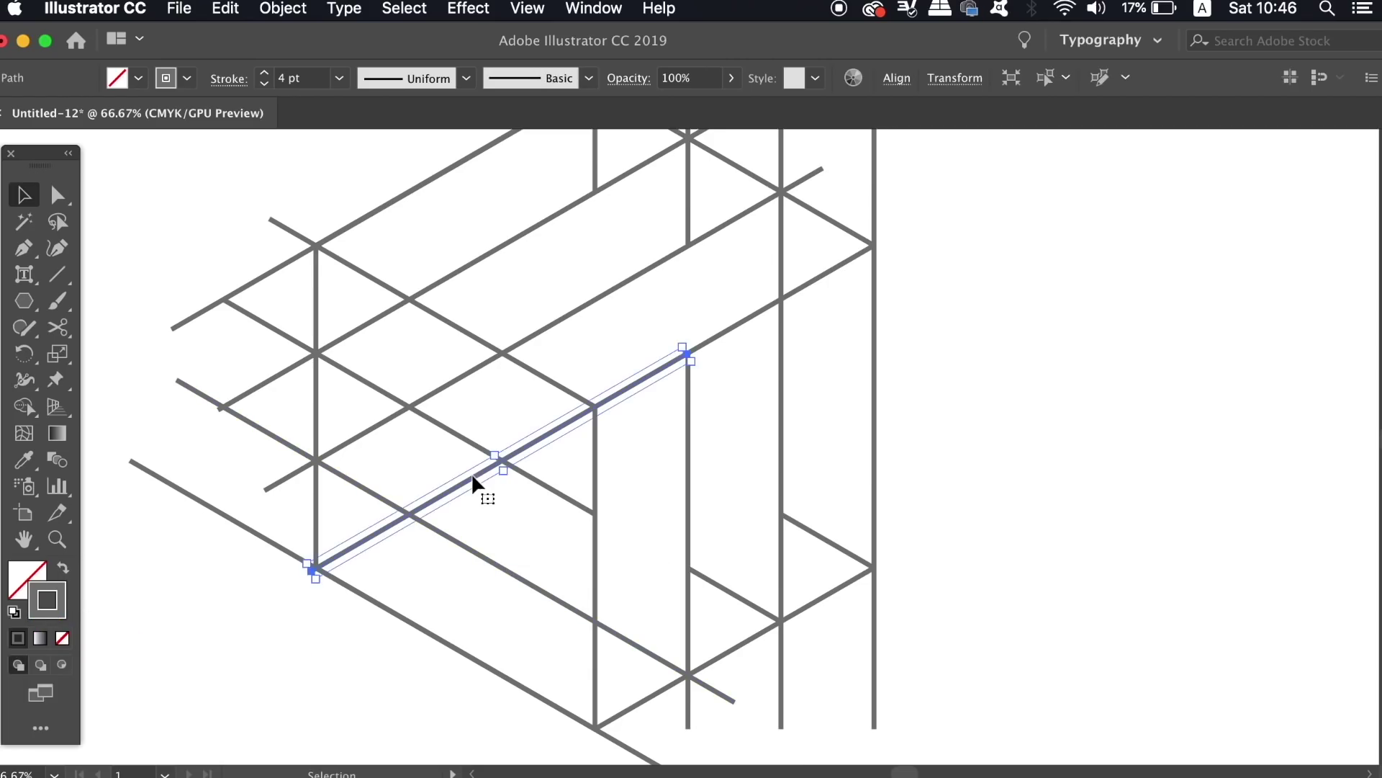
{"action": "key", "text": "c"}
{"action": "left_click", "coordinate": [408, 514]}
{"action": "left_click", "coordinate": [595, 405]}
{"action": "key", "text": "v"}
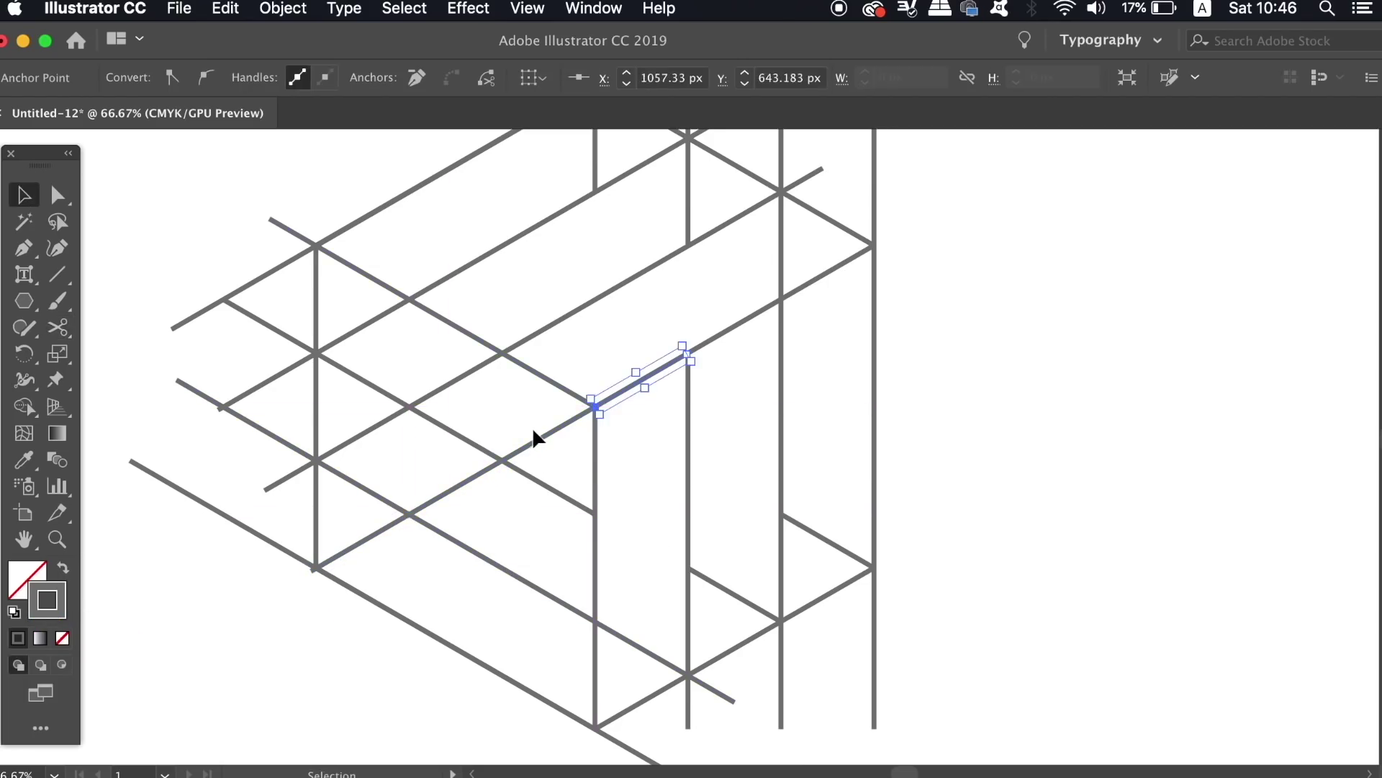
{"action": "left_click", "coordinate": [531, 430]}
{"action": "left_click", "coordinate": [540, 438]}
{"action": "key", "text": "Delete"}
Step: Cut the upper long diagonal at its crossing and delete the short leftover piece
{"action": "left_click_drag", "start_coordinate": [540, 437], "coordinate": [533, 512]}
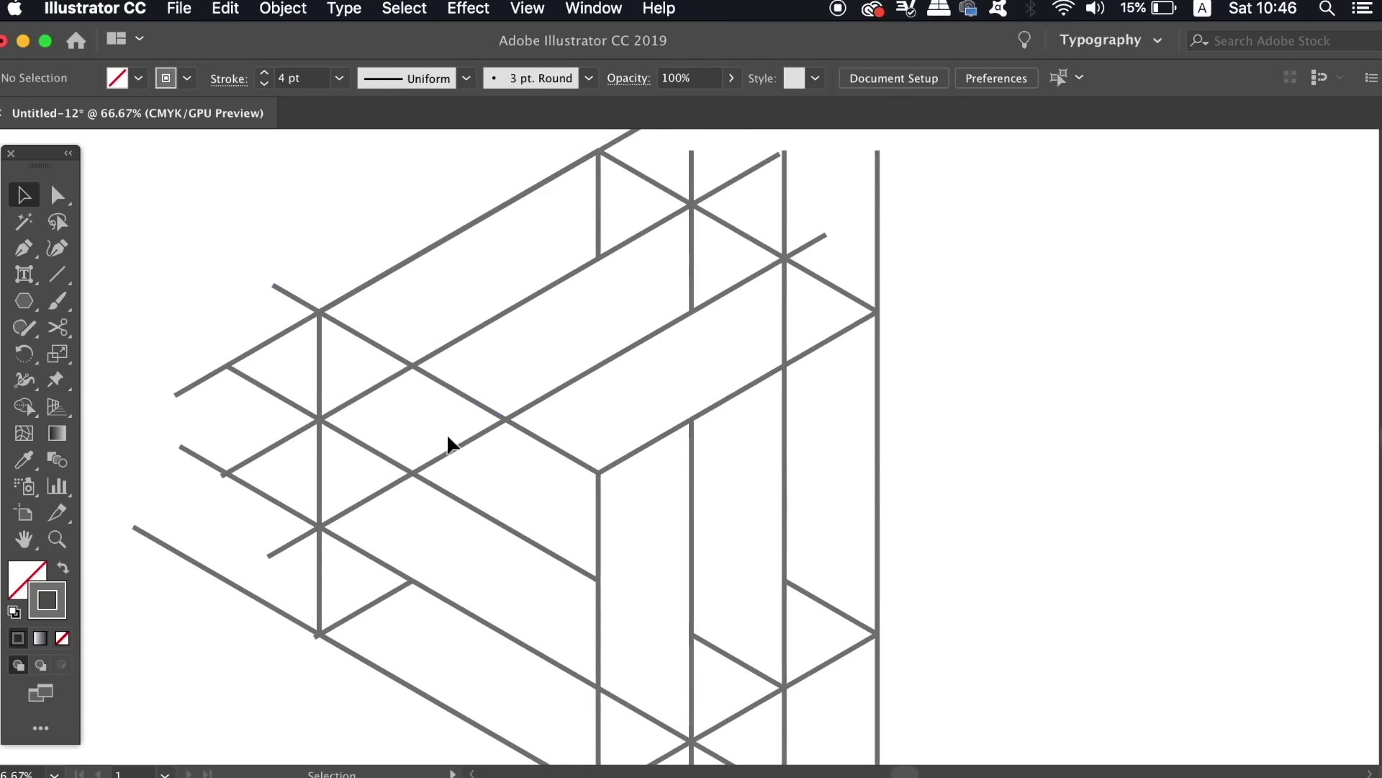
{"action": "left_click", "coordinate": [447, 452]}
{"action": "key", "text": "c"}
{"action": "left_click", "coordinate": [411, 473]}
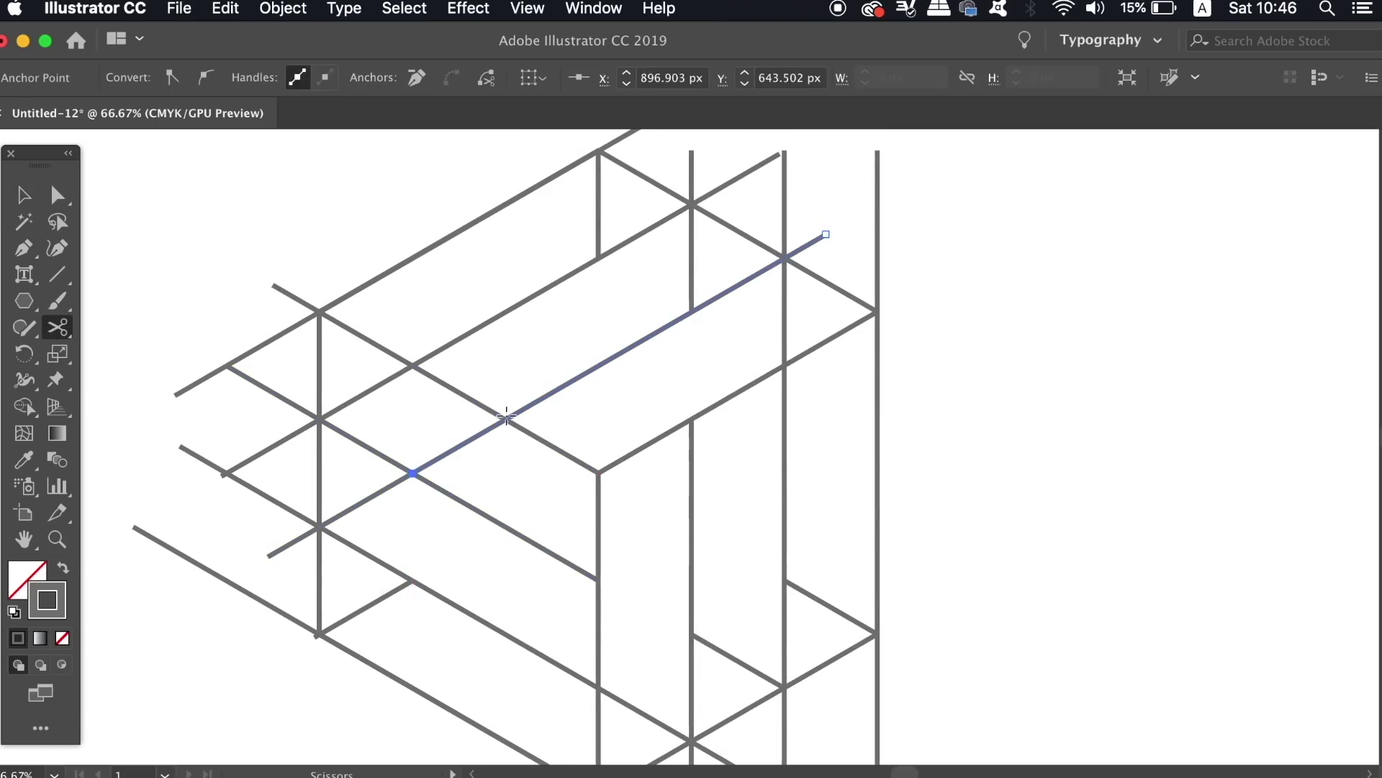
{"action": "key", "text": "v"}
{"action": "left_click", "coordinate": [461, 445]}
{"action": "key", "text": "Delete"}
{"action": "left_click", "coordinate": [57, 196]}
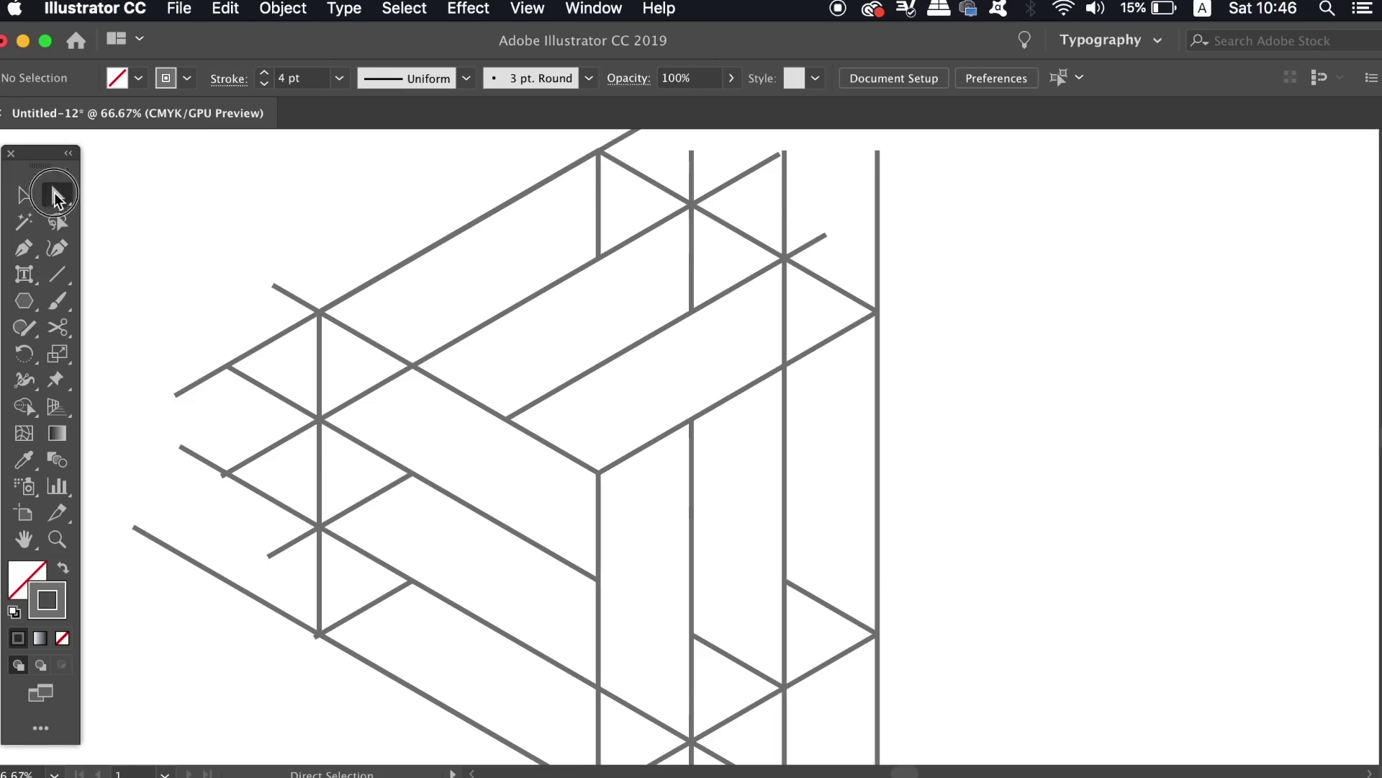
Step: Drag the upper-left and lower diagonal line ends onto the cube's corner intersections
{"action": "left_click_drag", "start_coordinate": [176, 394], "coordinate": [320, 314]}
{"action": "left_click_drag", "start_coordinate": [227, 367], "coordinate": [319, 420]}
{"action": "left_click", "coordinate": [281, 392]}
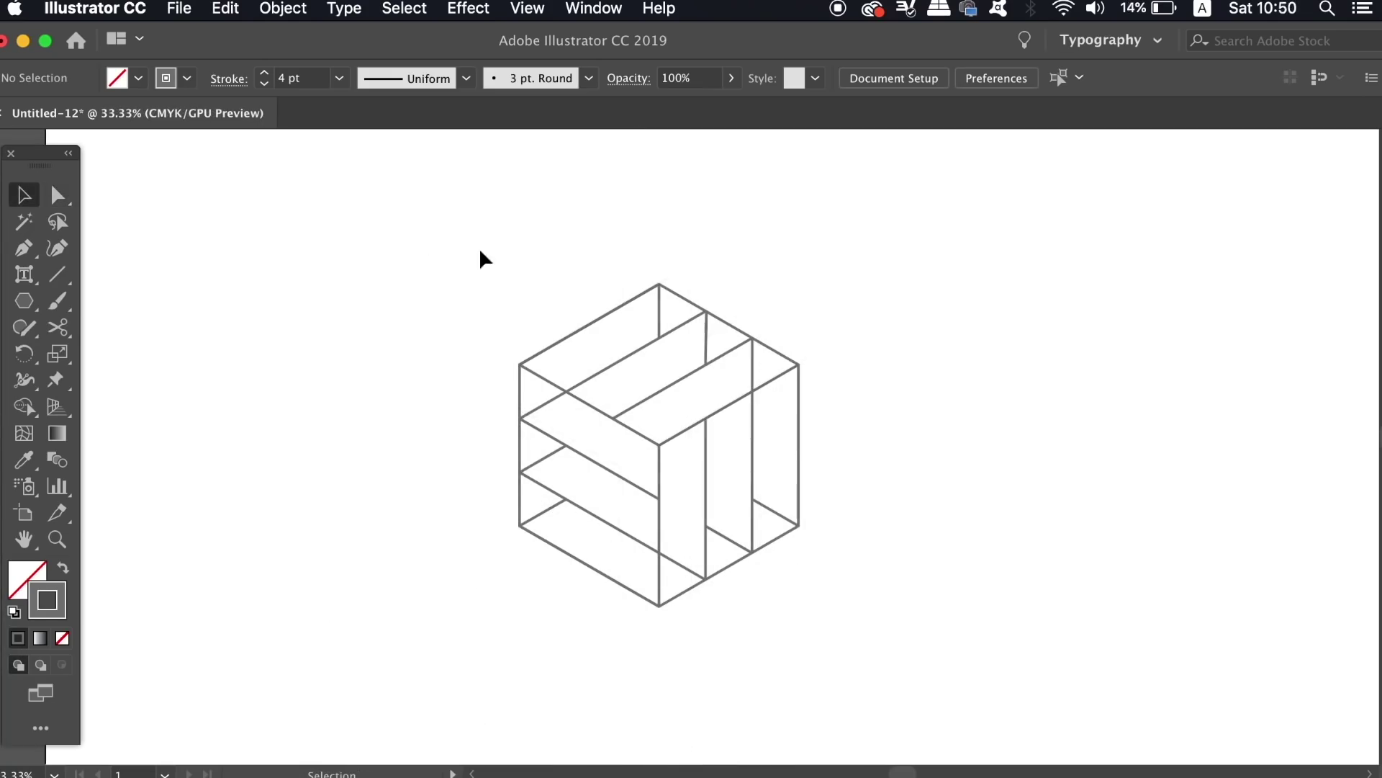
Step: Select the whole cube artwork and raise its stroke weight to 7 pt
{"action": "left_click_drag", "start_coordinate": [865, 608], "coordinate": [788, 502]}
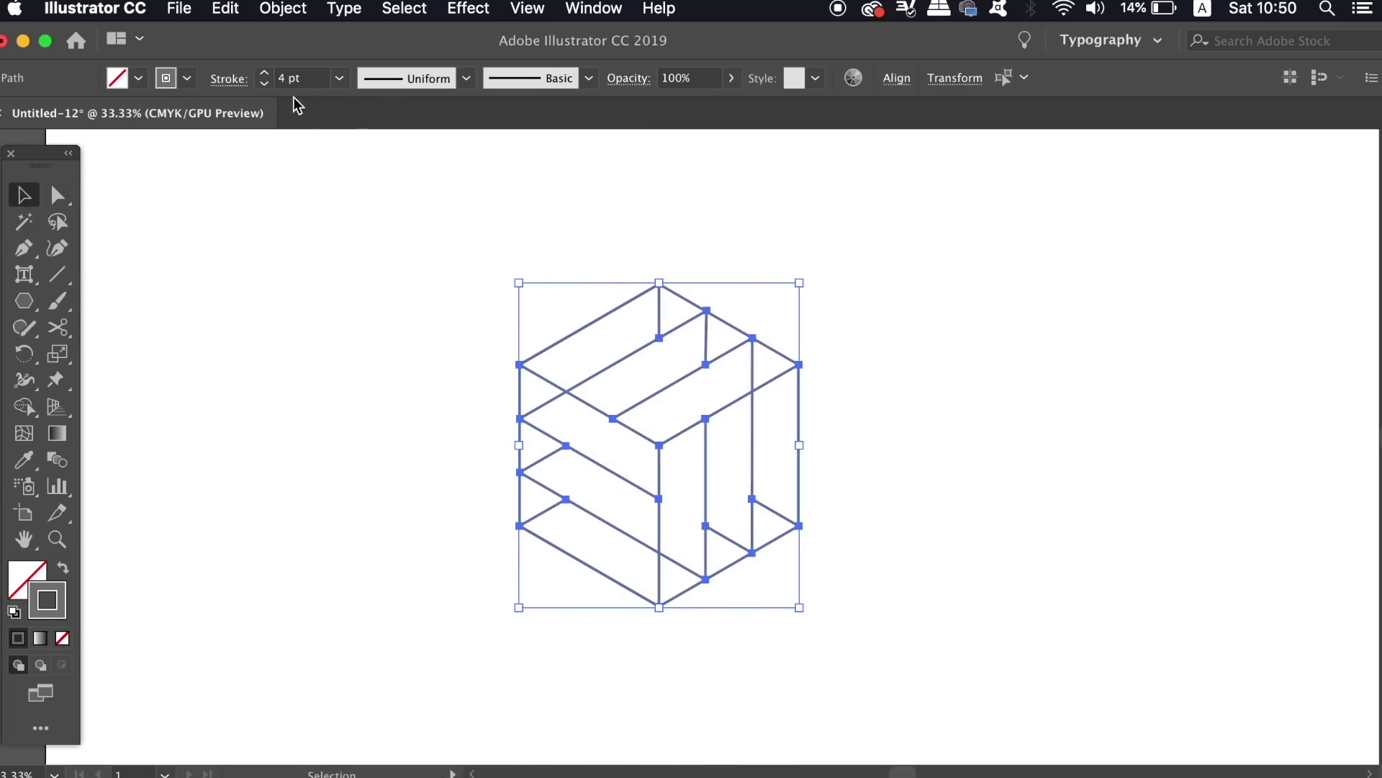
{"action": "left_click", "coordinate": [266, 72]}
{"action": "left_click", "coordinate": [266, 73]}
{"action": "left_click", "coordinate": [266, 73]}
{"action": "left_click", "coordinate": [285, 266]}
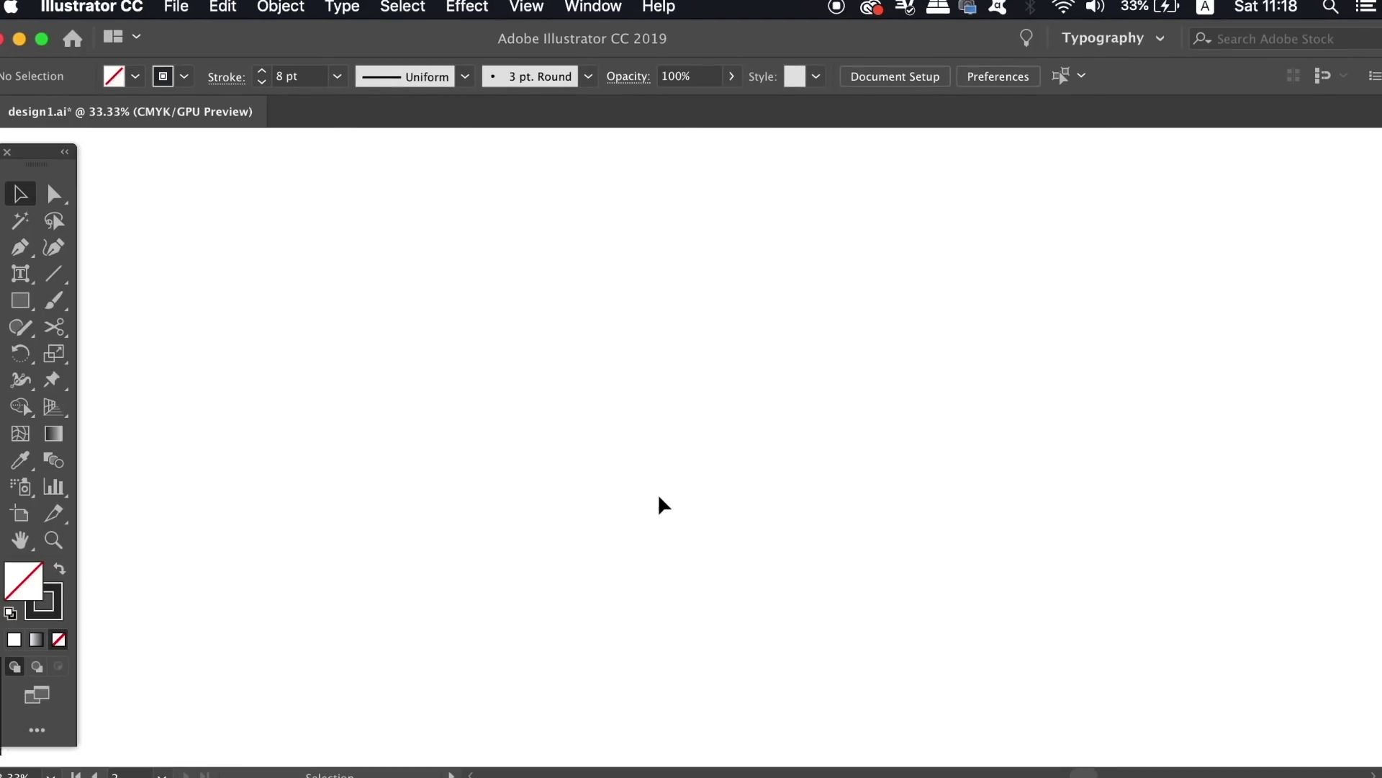
Step: Draw a Shift-constrained square and Alt-drag a copy up-left so the corners meet
{"action": "key", "text": "m"}
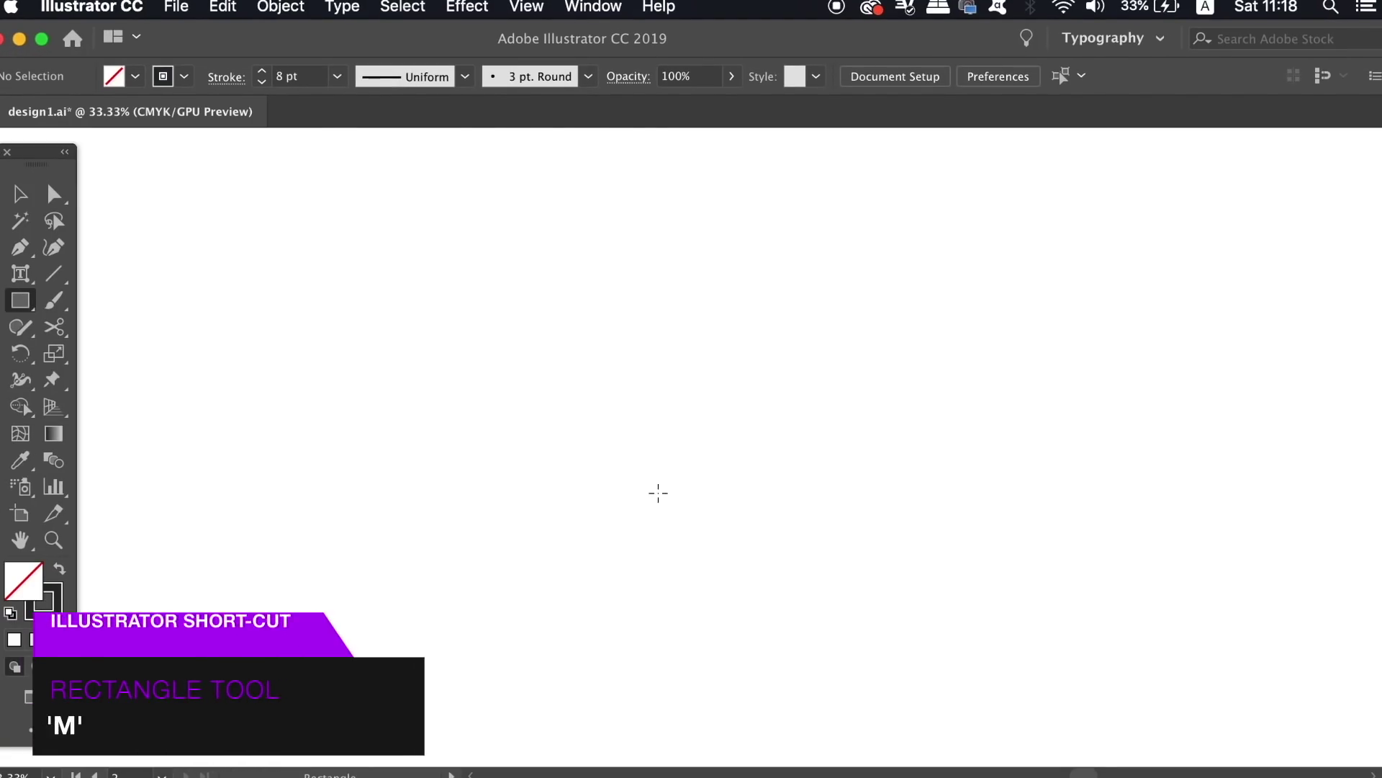
{"action": "left_click_drag", "start_coordinate": [513, 337], "coordinate": [661, 485]}
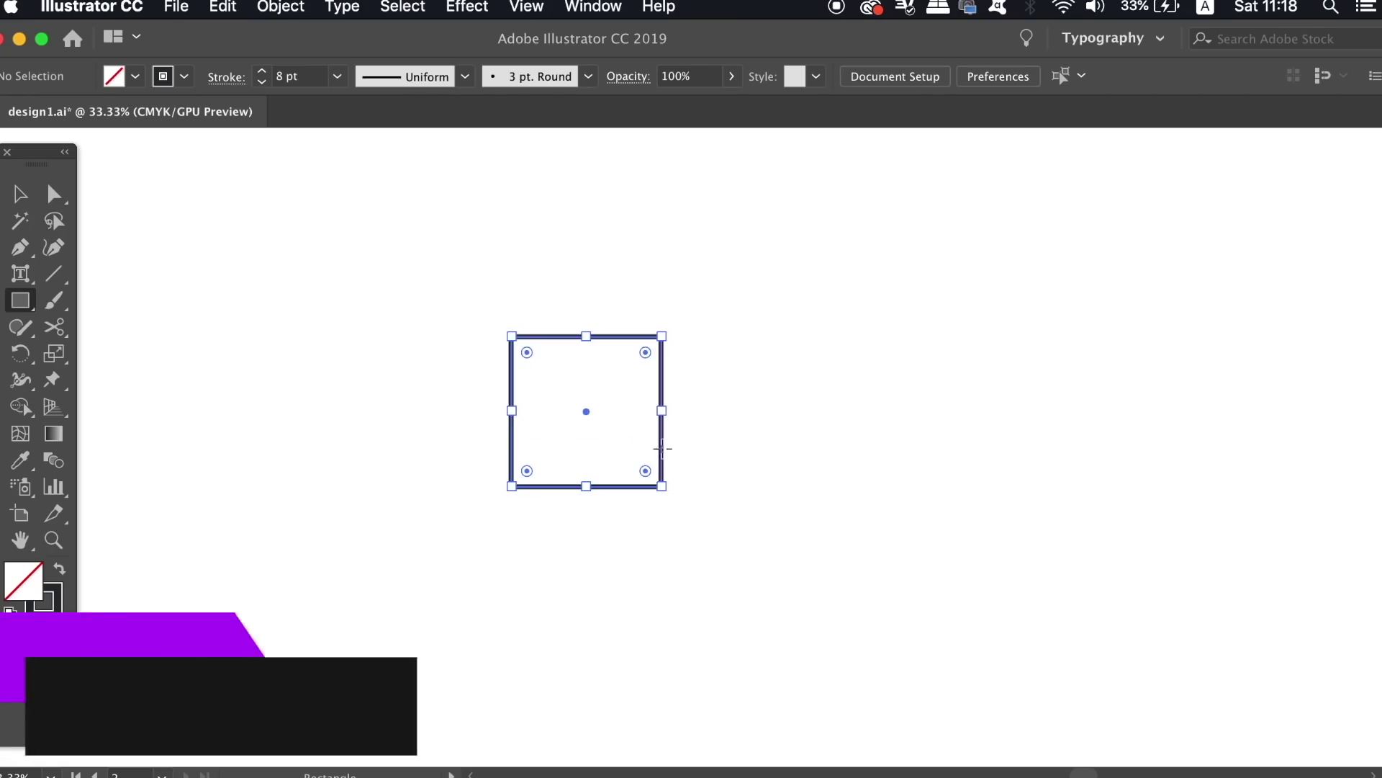
{"action": "key", "text": "v"}
{"action": "left_click", "coordinate": [734, 453]}
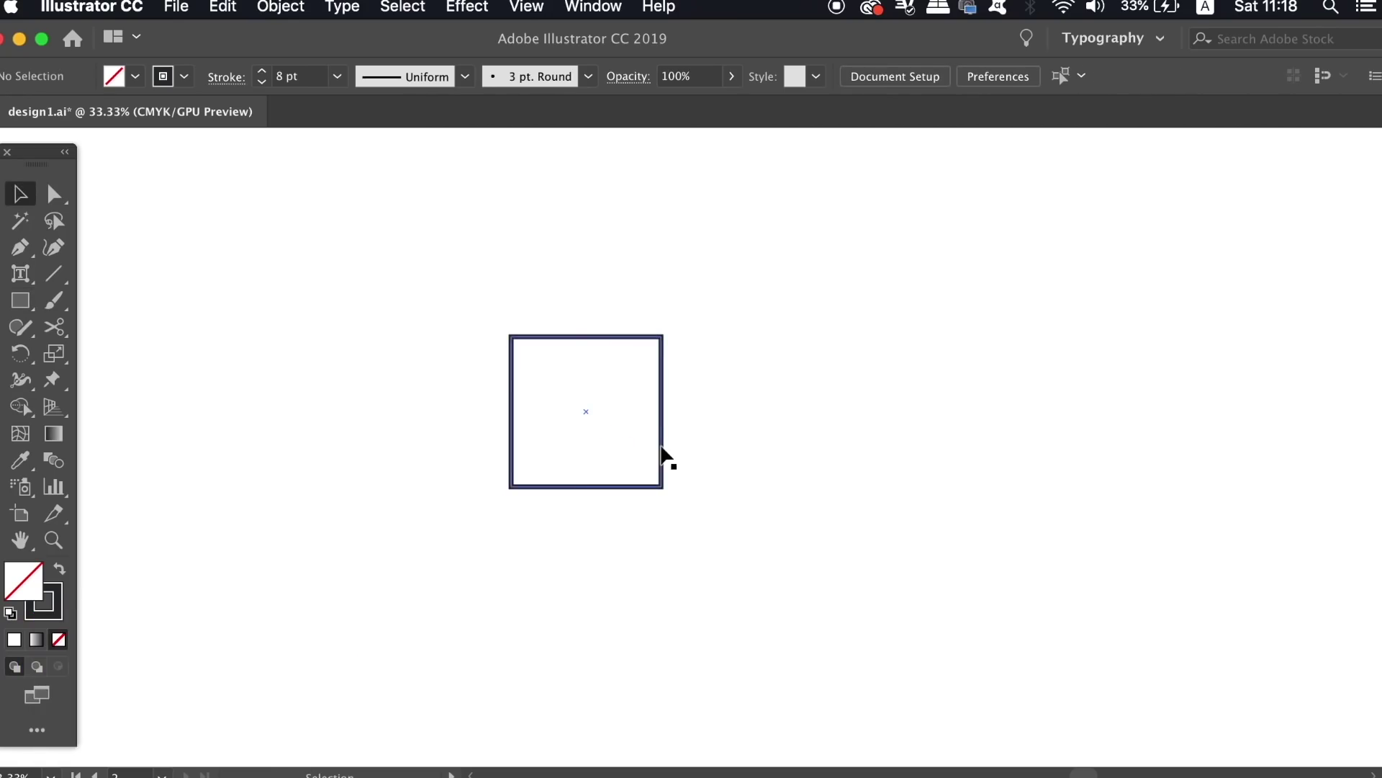
{"action": "left_click", "coordinate": [661, 453]}
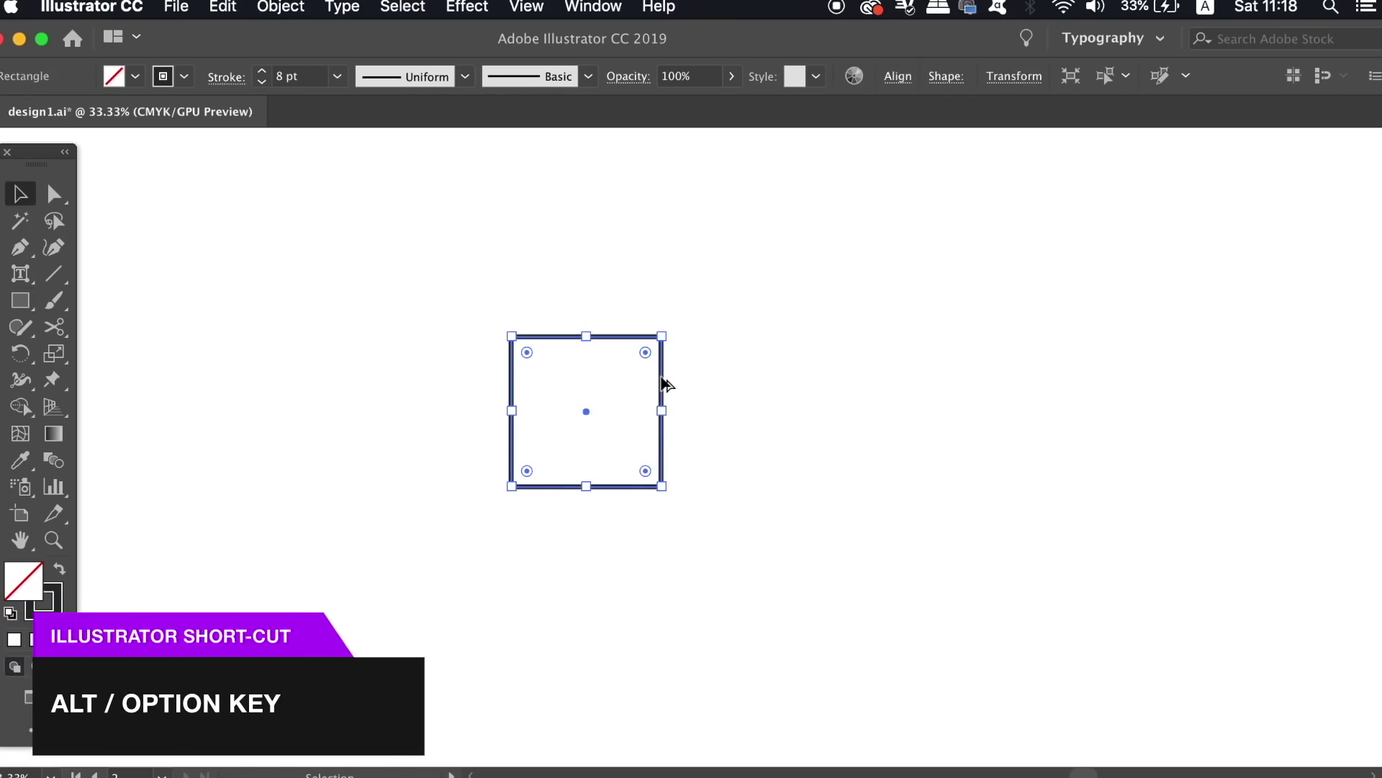
{"action": "left_click_drag", "start_coordinate": [661, 383], "coordinate": [514, 234]}
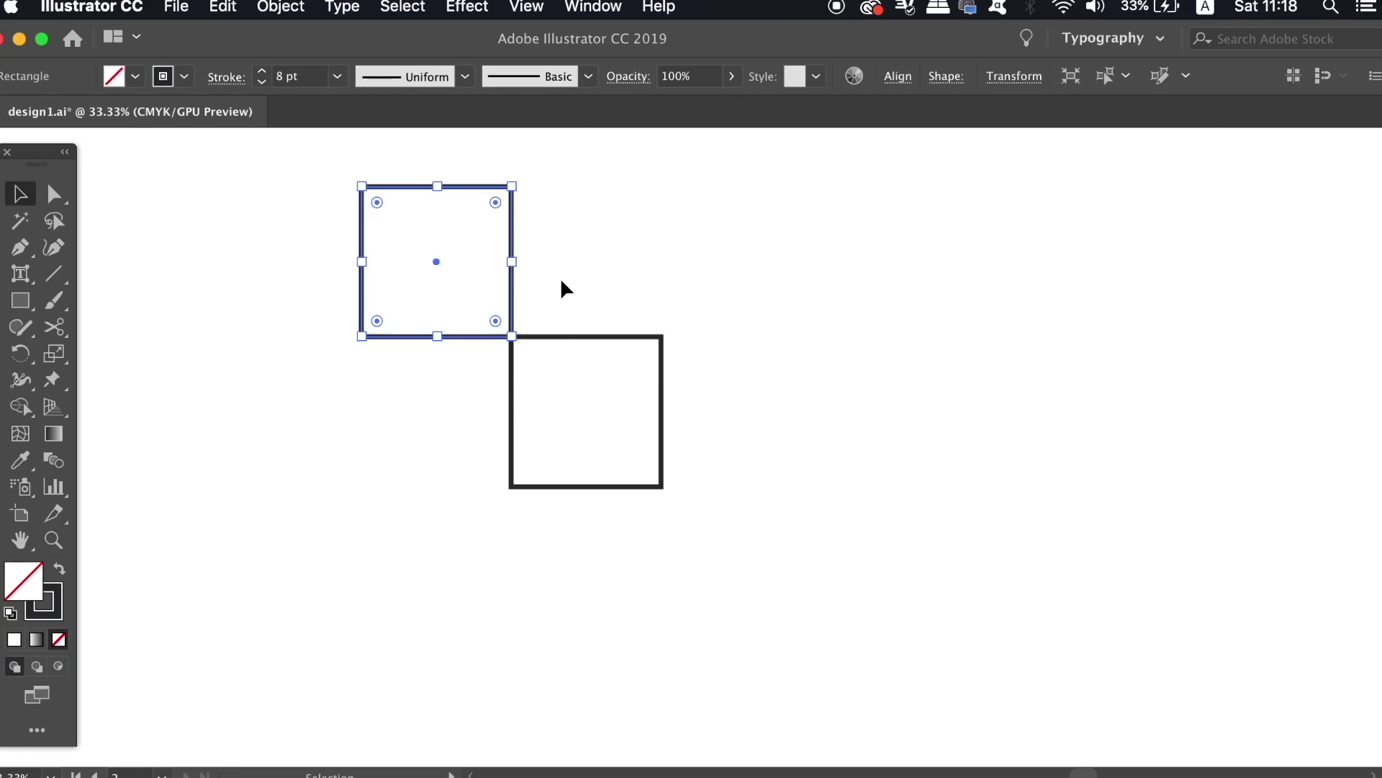
Step: With the Rotate tool, set the pivot at the lower square's centre
{"action": "key", "text": "r"}
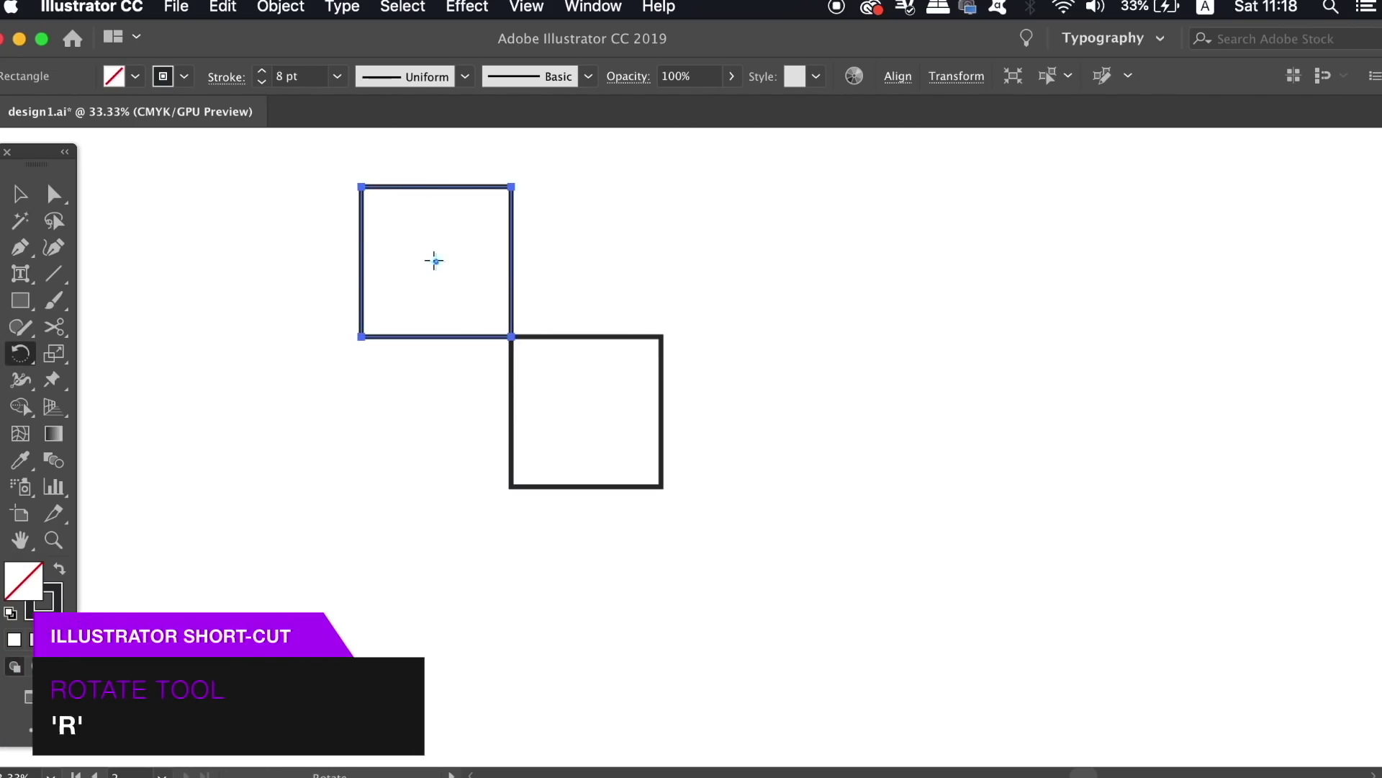
{"action": "left_click_drag", "start_coordinate": [577, 420], "coordinate": [580, 422]}
{"action": "key", "text": "super+z"}
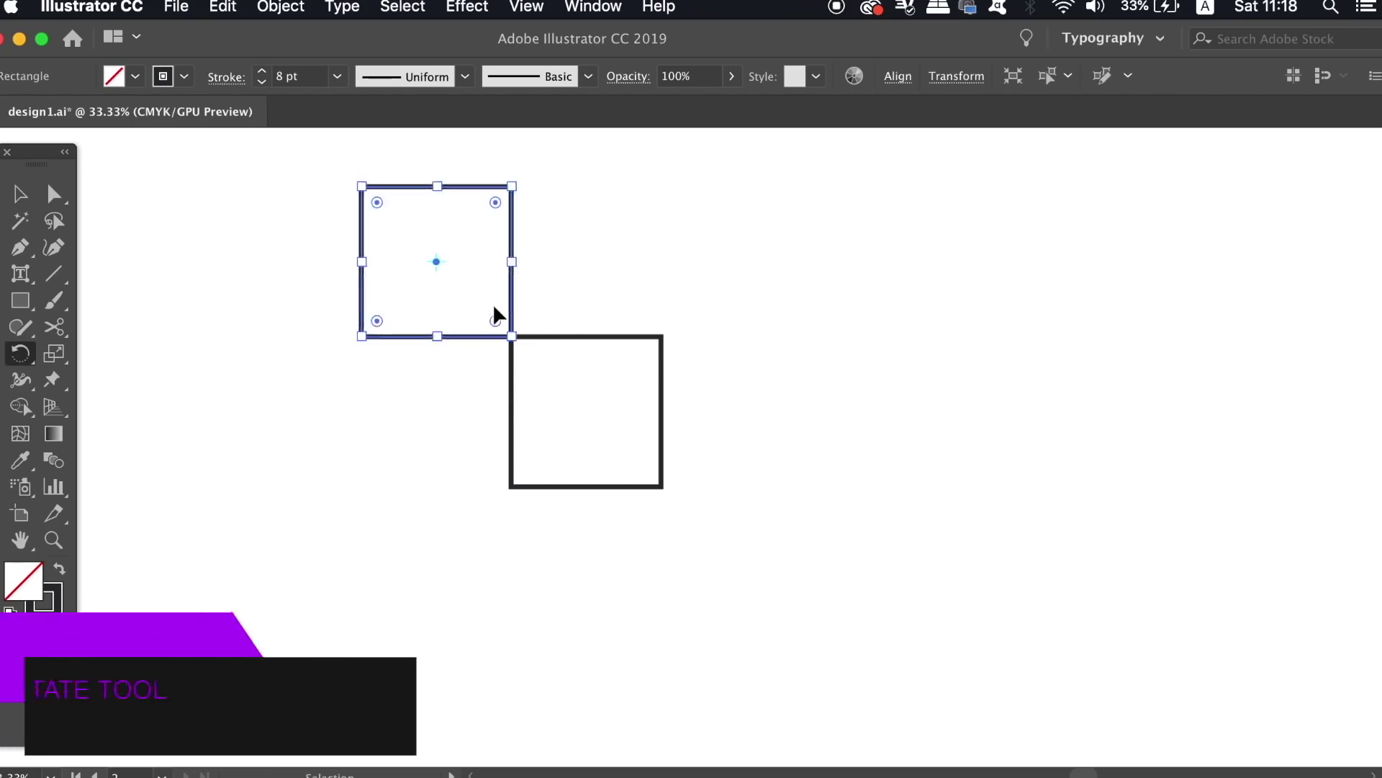
{"action": "left_click_drag", "start_coordinate": [436, 261], "coordinate": [585, 412]}
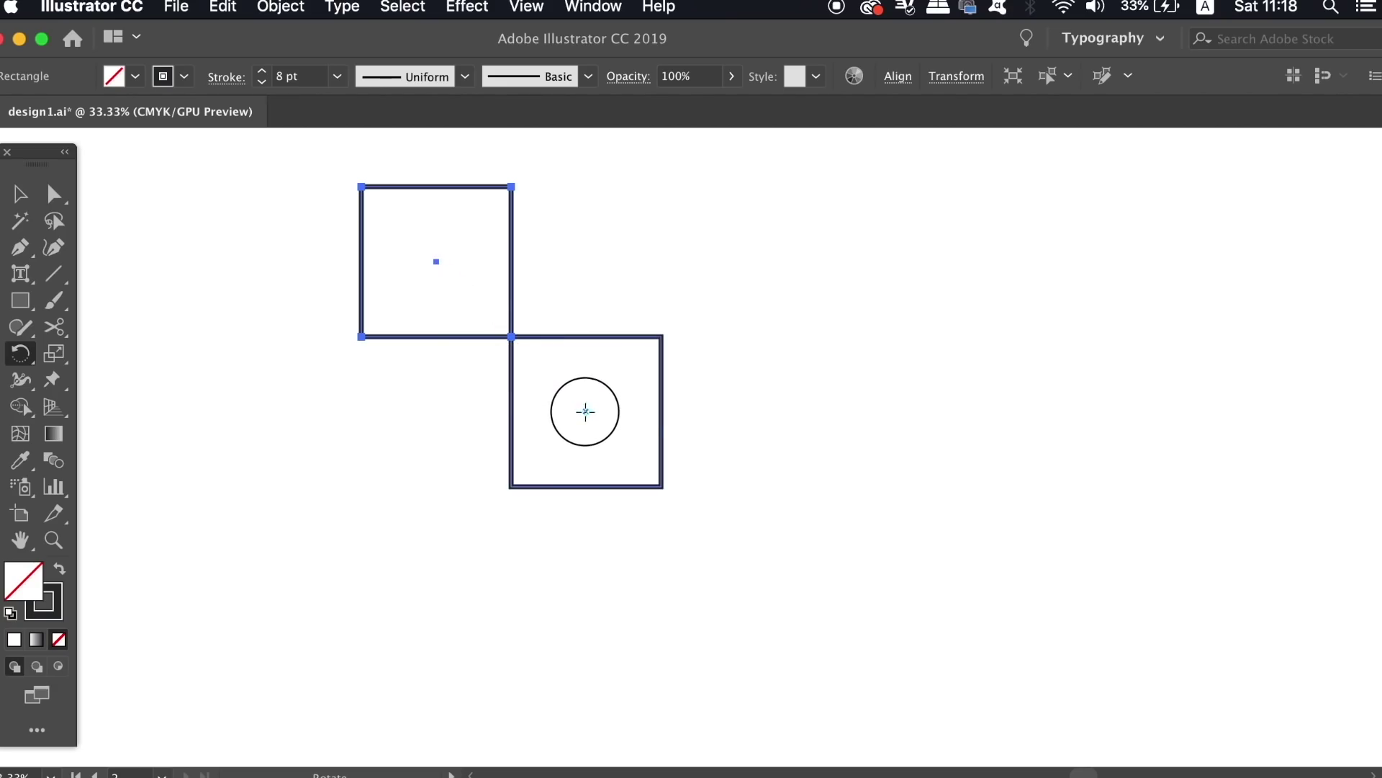
{"action": "key", "text": "alt"}
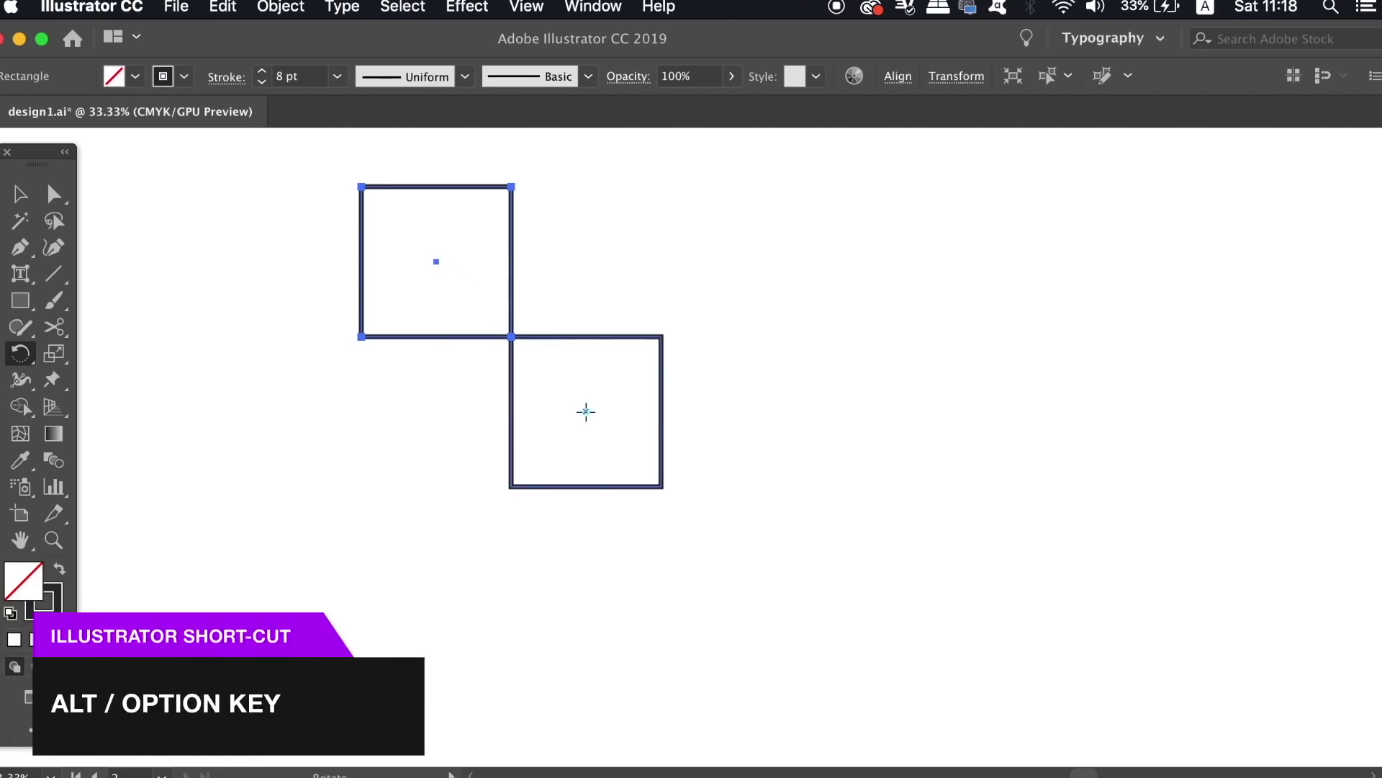
{"action": "left_click", "coordinate": [586, 412], "text": "alt"}
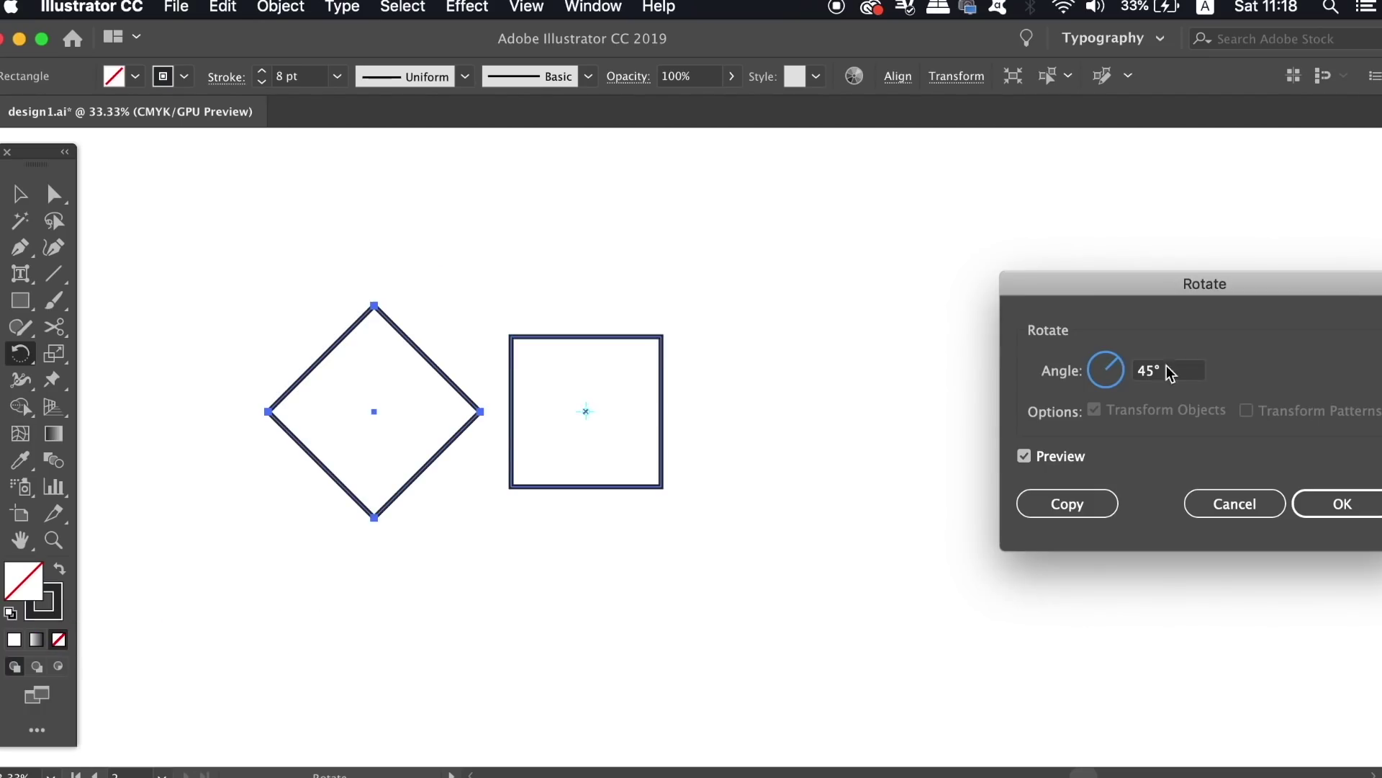
Step: Make a 90° rotated copy, then repeat it twice to fill all four corners
{"action": "left_click", "coordinate": [1055, 459]}
{"action": "left_click", "coordinate": [1056, 460]}
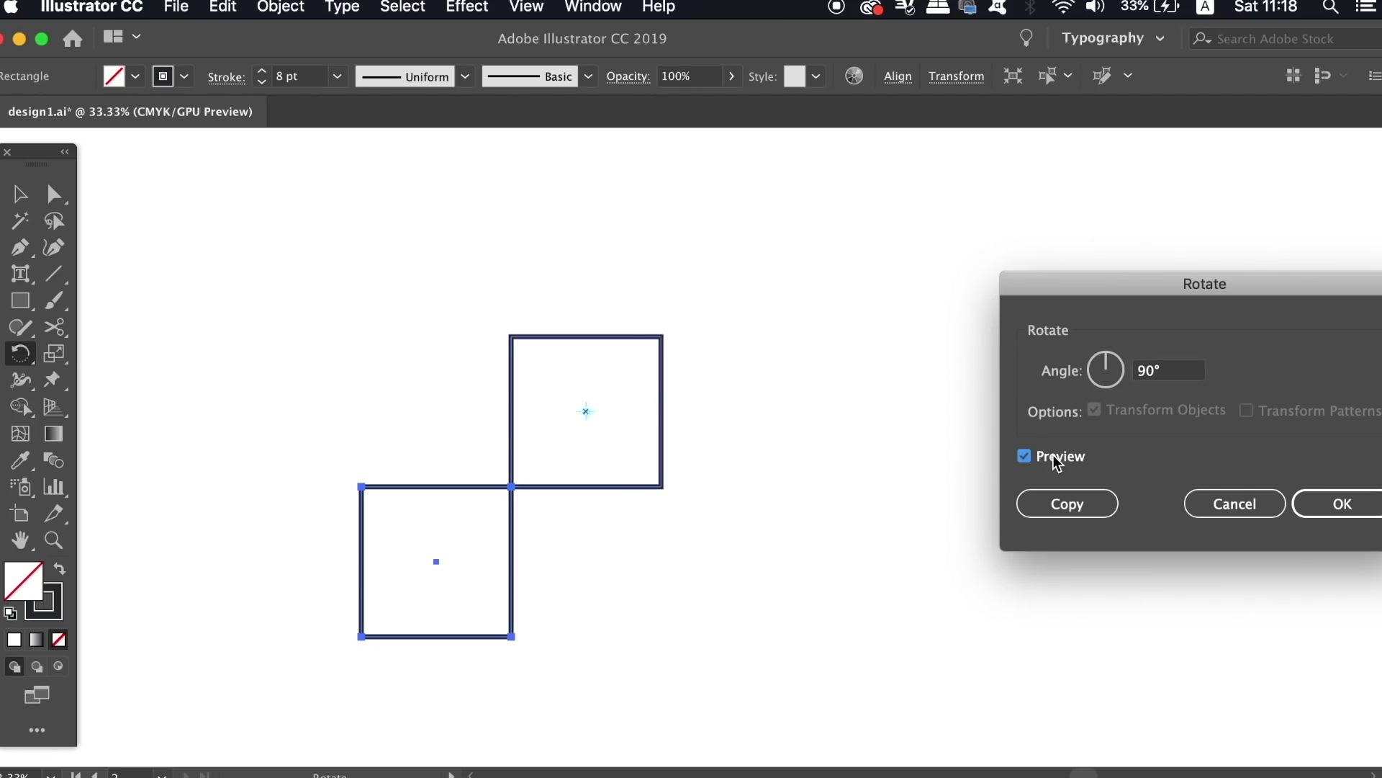
{"action": "left_click", "coordinate": [1056, 460]}
{"action": "left_click", "coordinate": [1056, 459]}
{"action": "left_click", "coordinate": [1067, 502]}
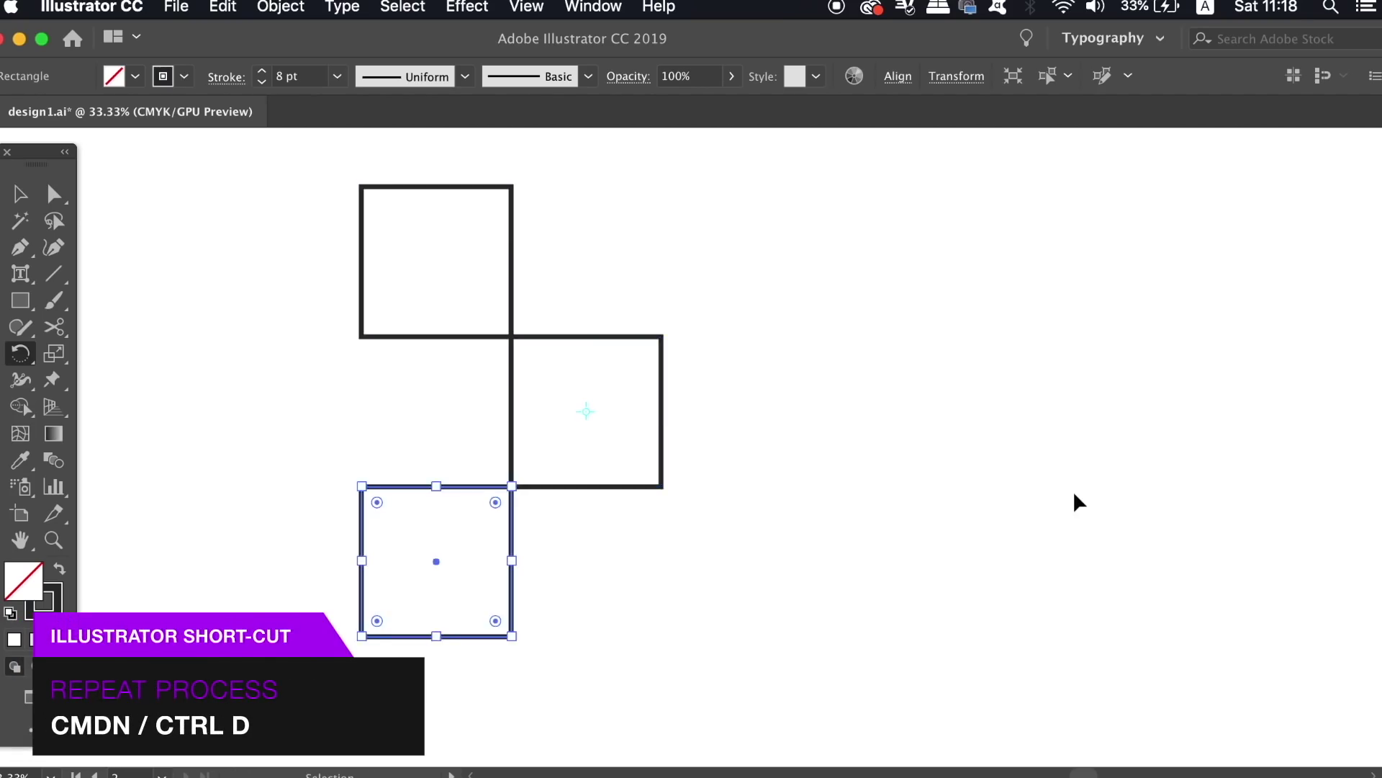
{"action": "key", "text": "super+d"}
{"action": "key", "text": "super+d"}
{"action": "key", "text": "v"}
{"action": "left_click", "coordinate": [933, 417]}
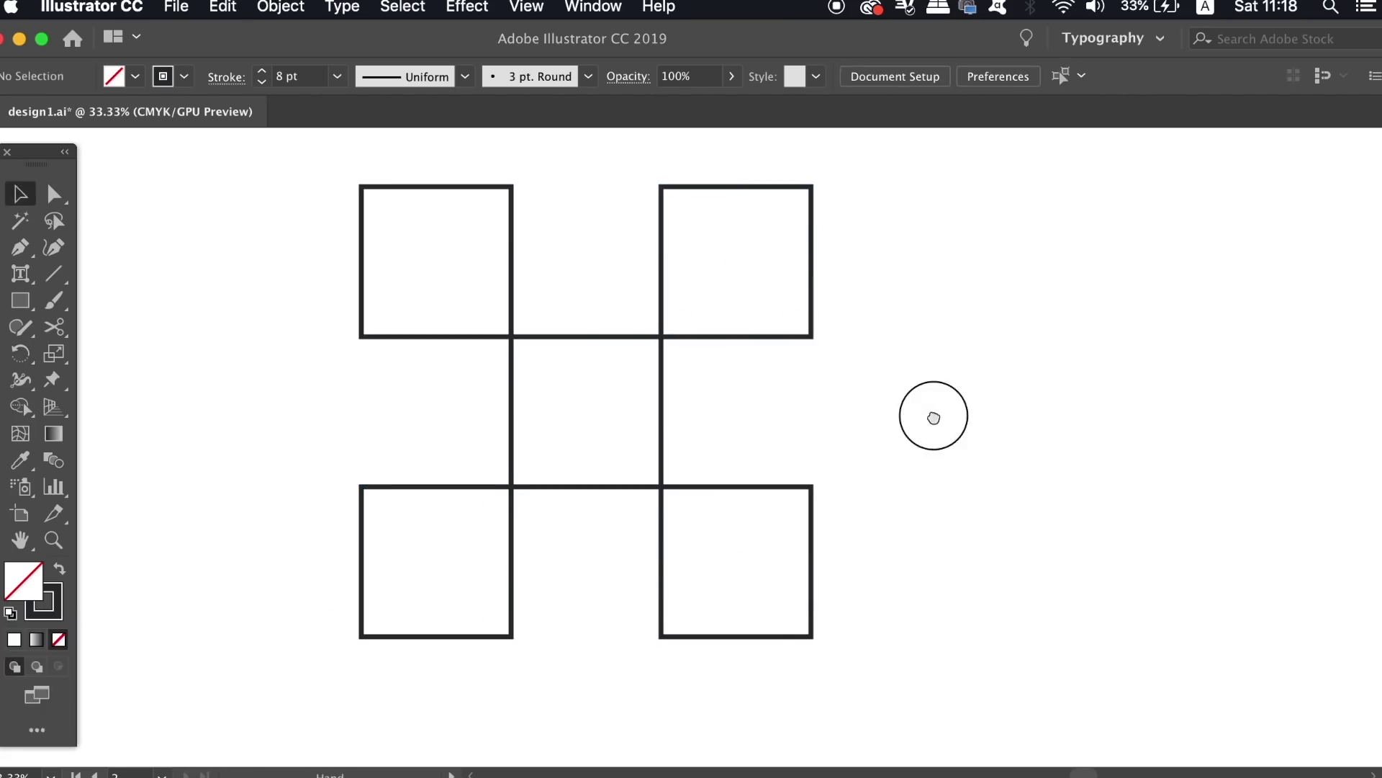
{"action": "left_click_drag", "start_coordinate": [934, 417], "coordinate": [936, 462]}
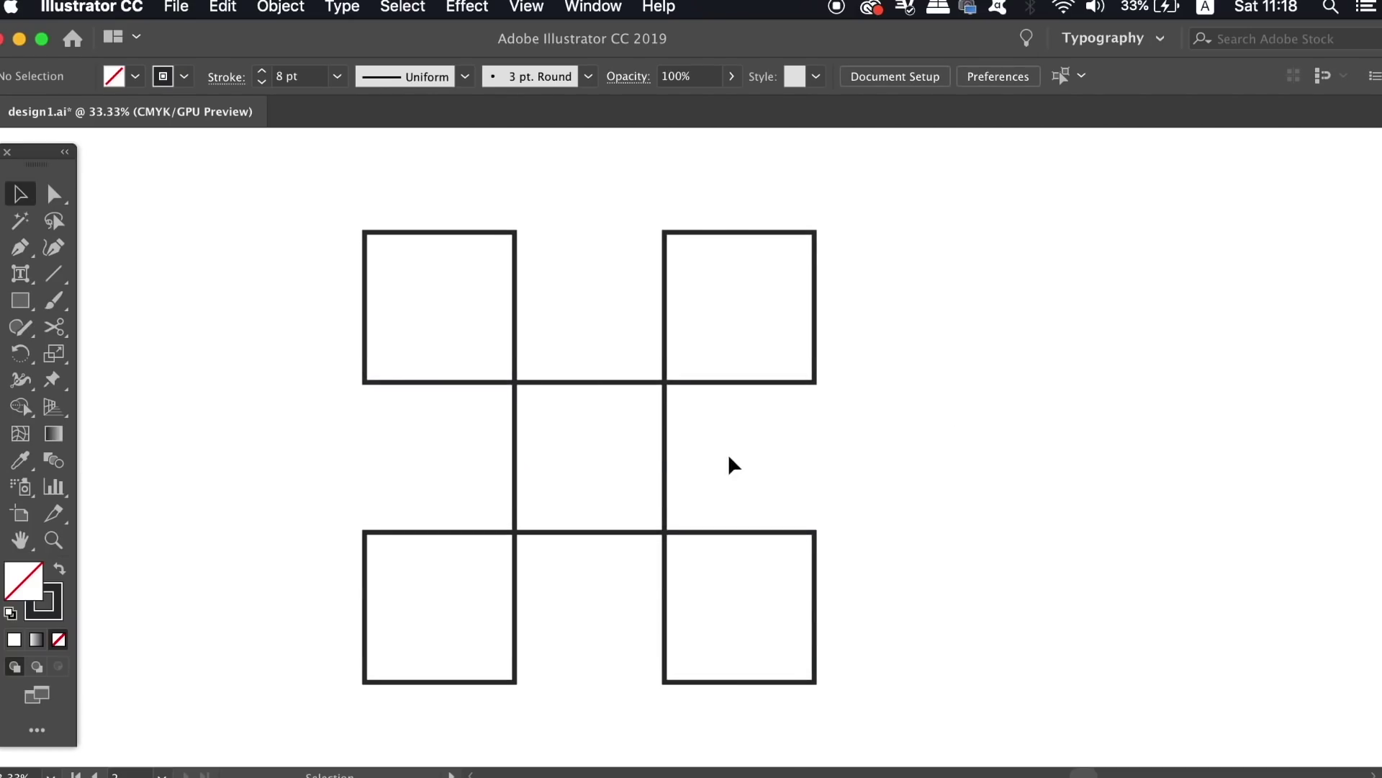
Step: Paste a copy of the centre square in front and enlarge it from its centre to 357.65 px
{"action": "left_click", "coordinate": [664, 452]}
{"action": "key", "text": "super+c"}
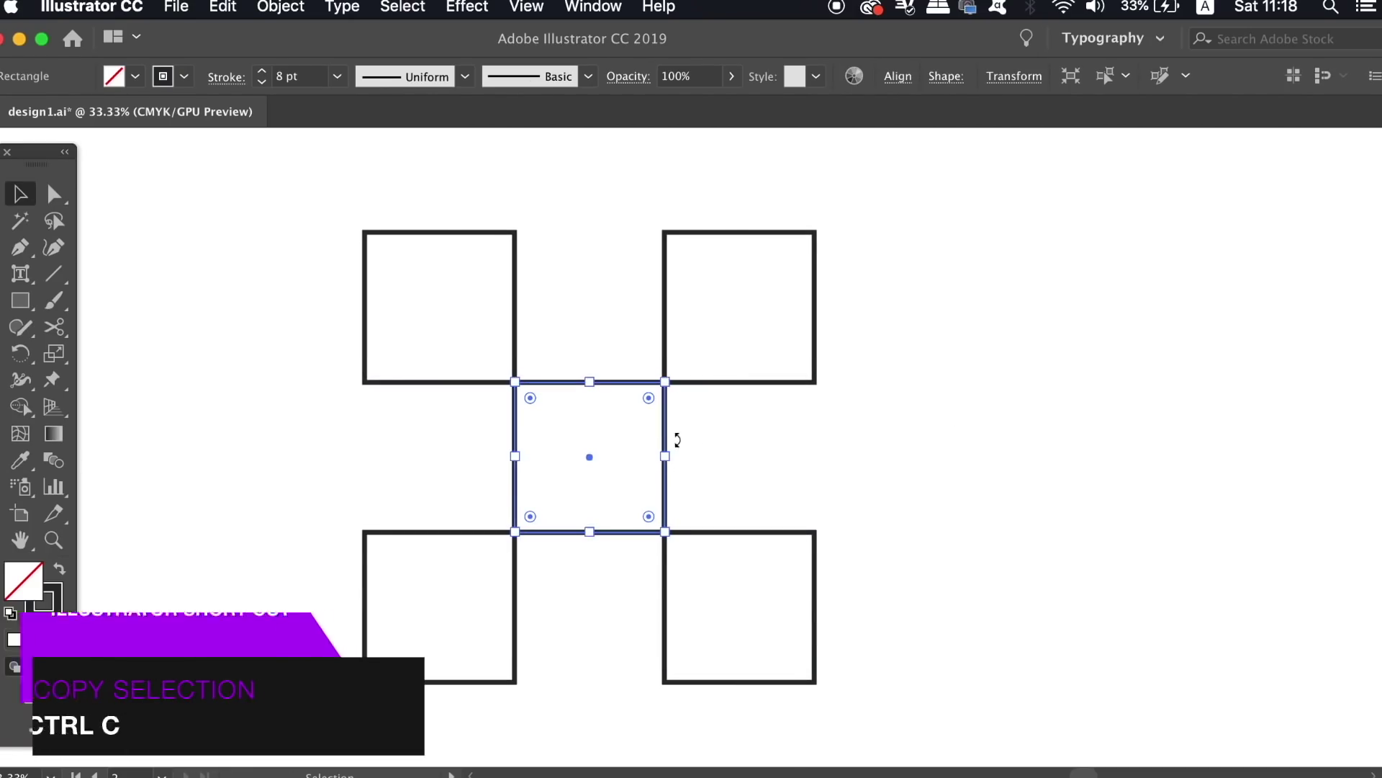
{"action": "key", "text": "super+f"}
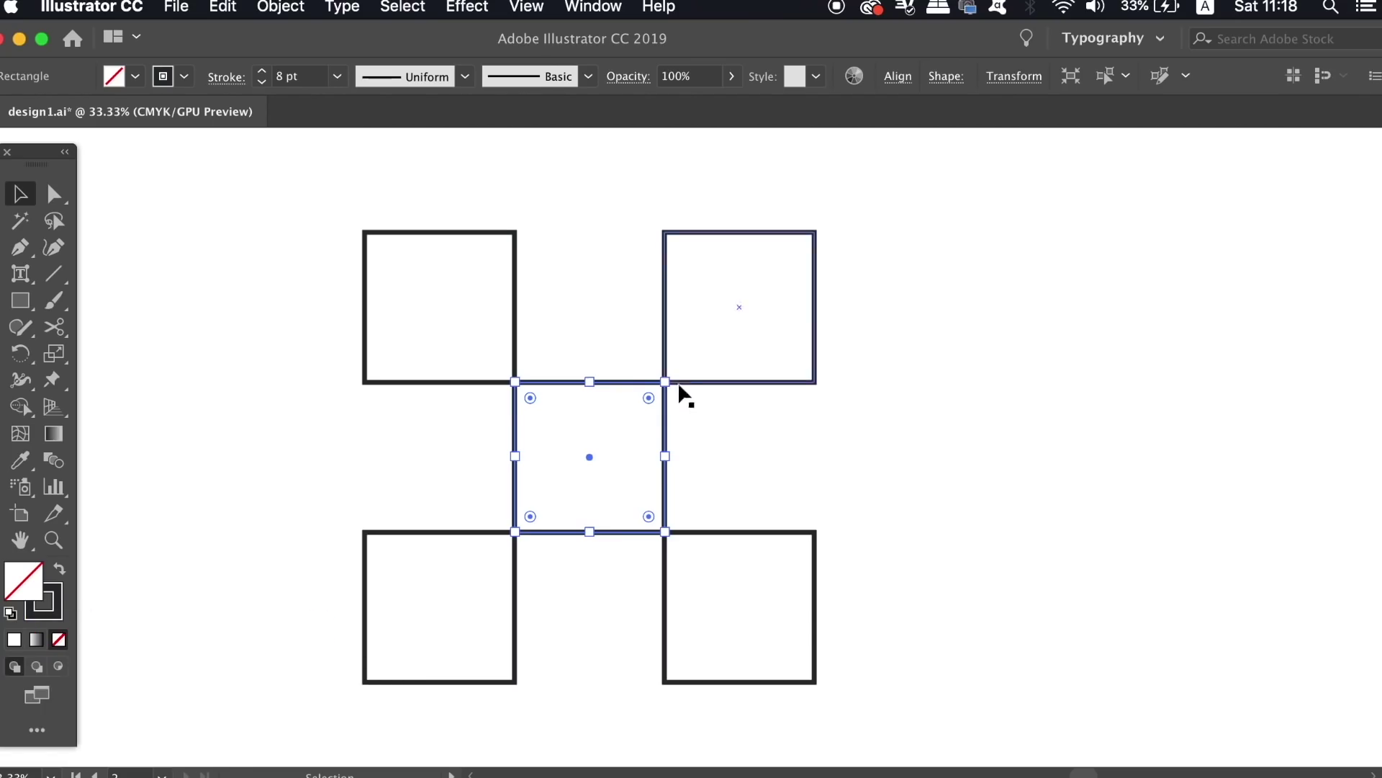
{"action": "left_click_drag", "start_coordinate": [668, 376], "coordinate": [719, 355]}
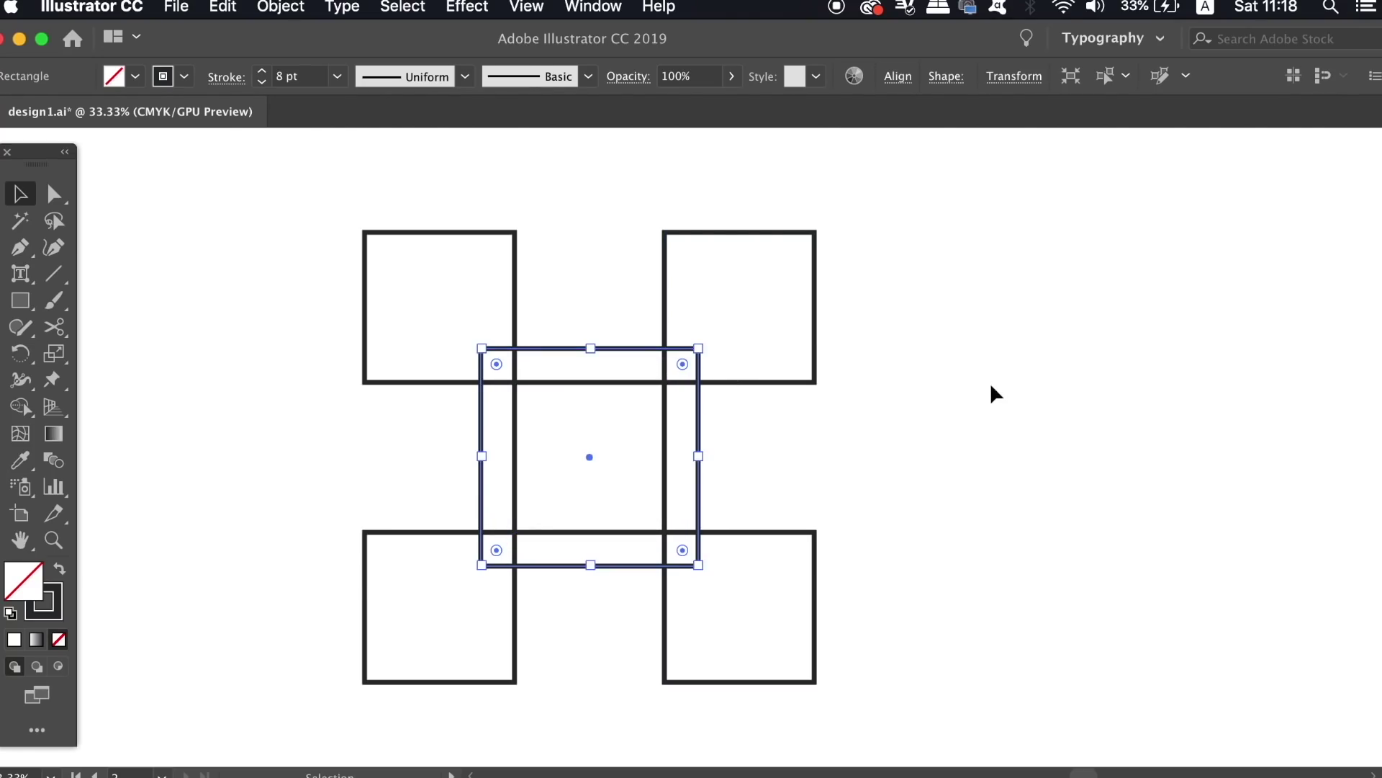
{"action": "left_click", "coordinate": [1049, 376]}
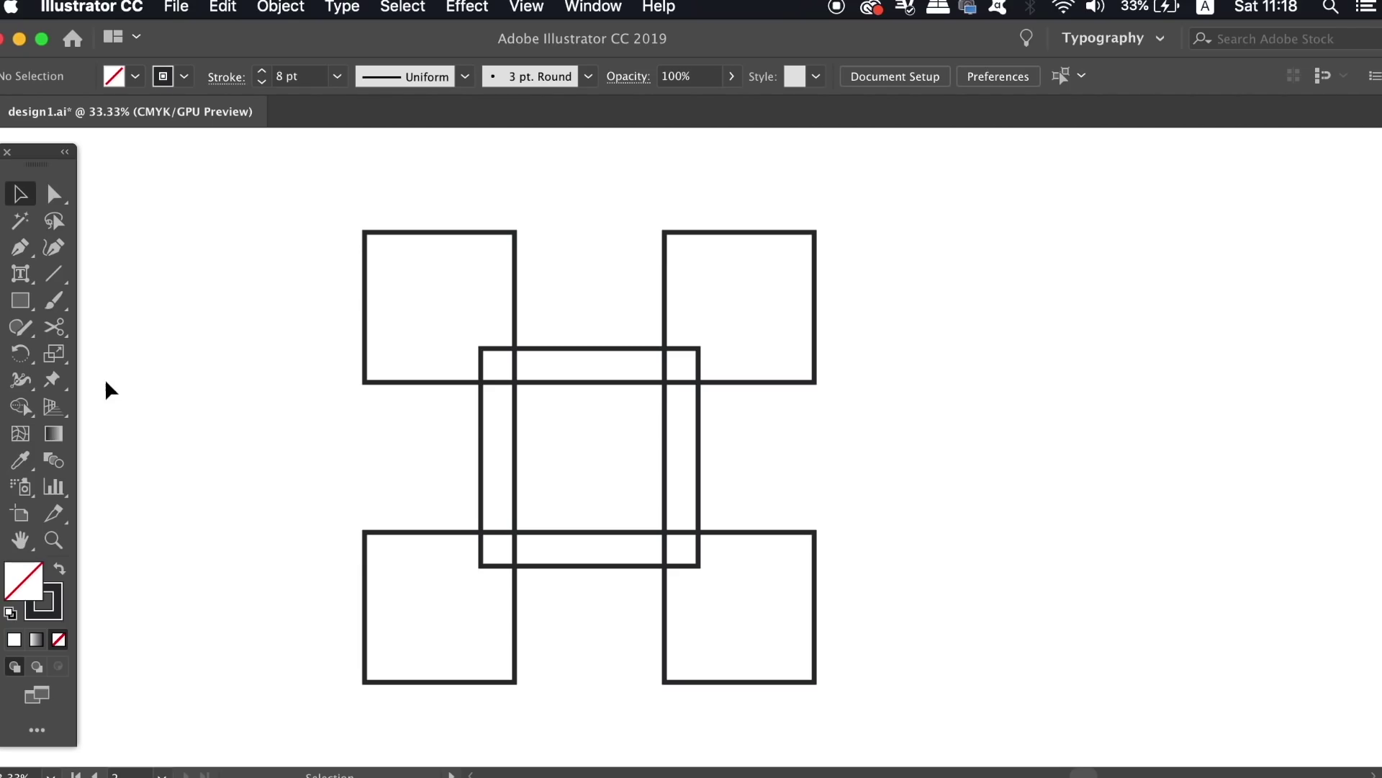
Step: Select all five squares to prepare for Shape Builder
{"action": "left_click", "coordinate": [21, 407]}
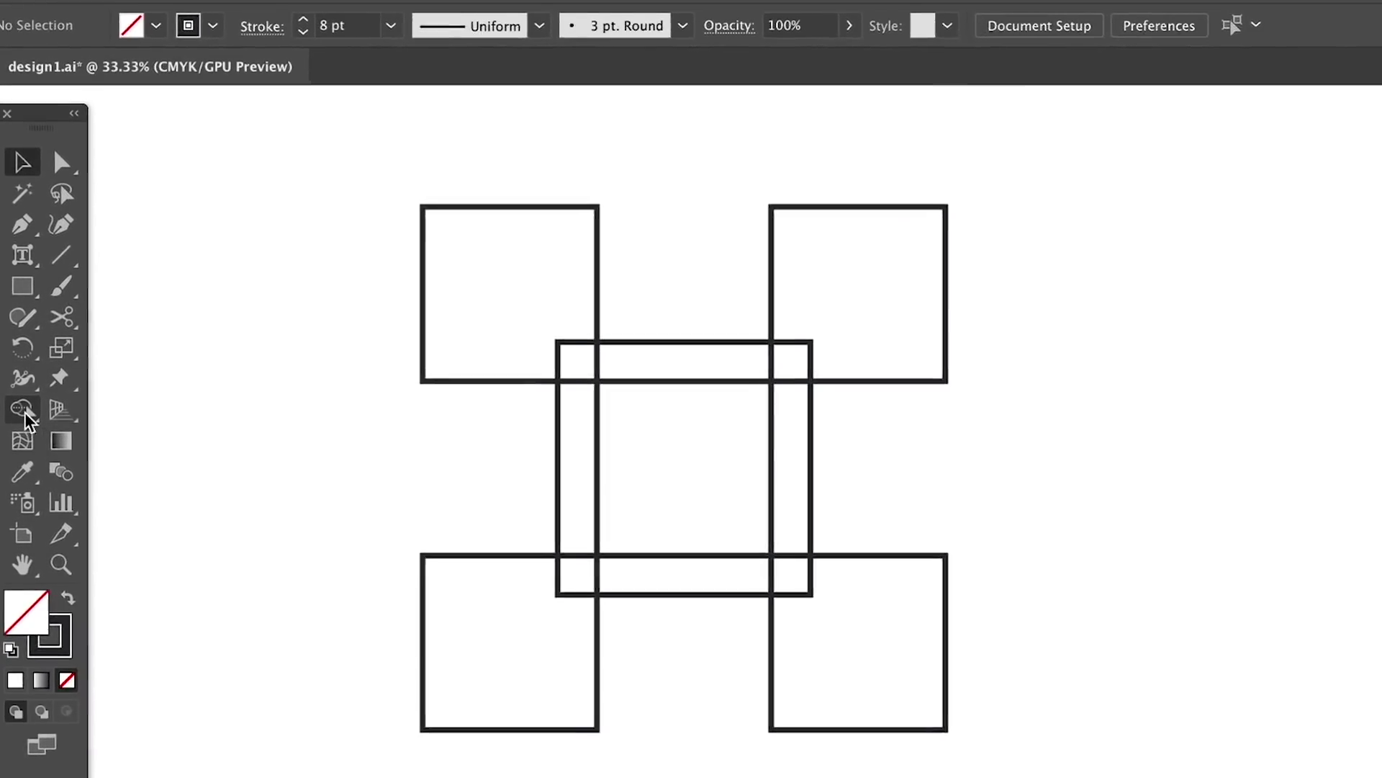
{"action": "left_click_drag", "start_coordinate": [23, 416], "coordinate": [86, 421]}
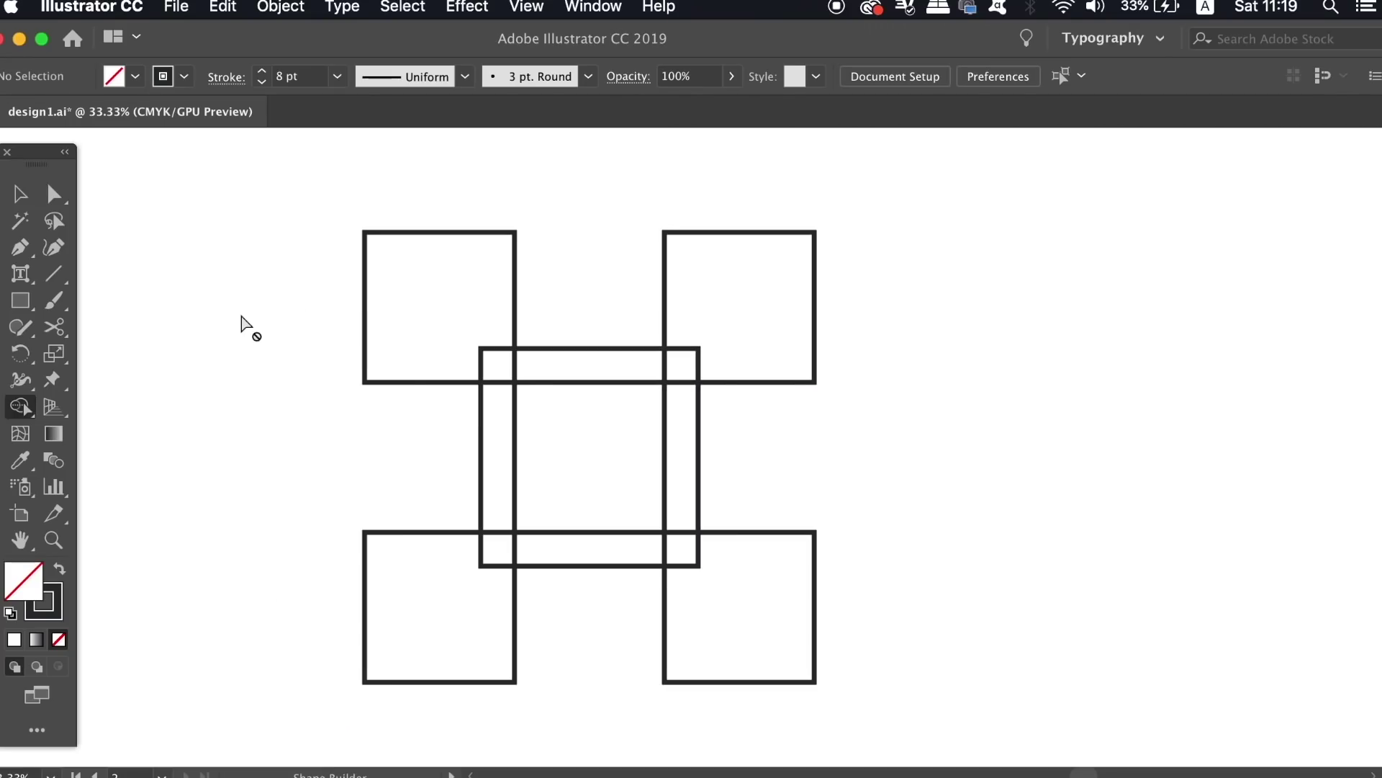
{"action": "key", "text": "v"}
{"action": "left_click", "coordinate": [224, 274]}
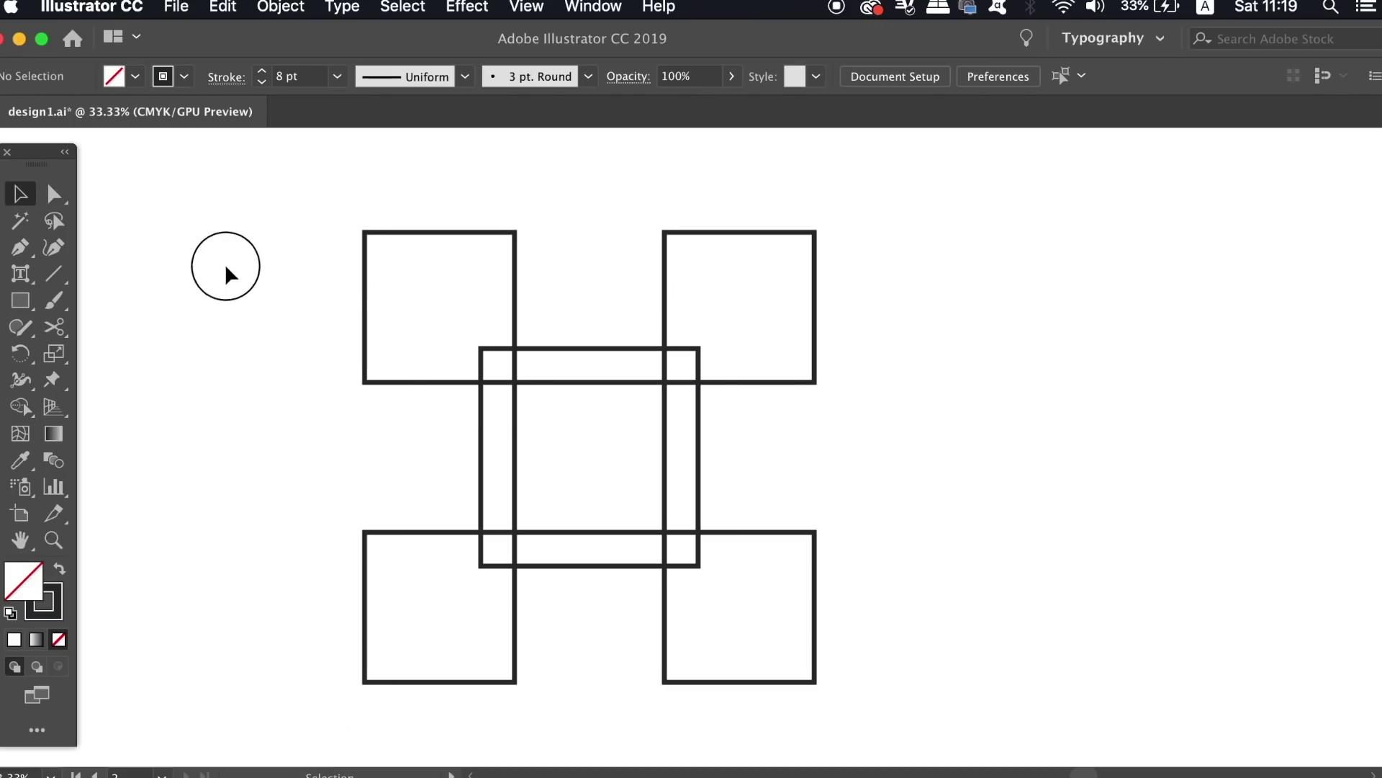
{"action": "left_click_drag", "start_coordinate": [225, 268], "coordinate": [980, 654]}
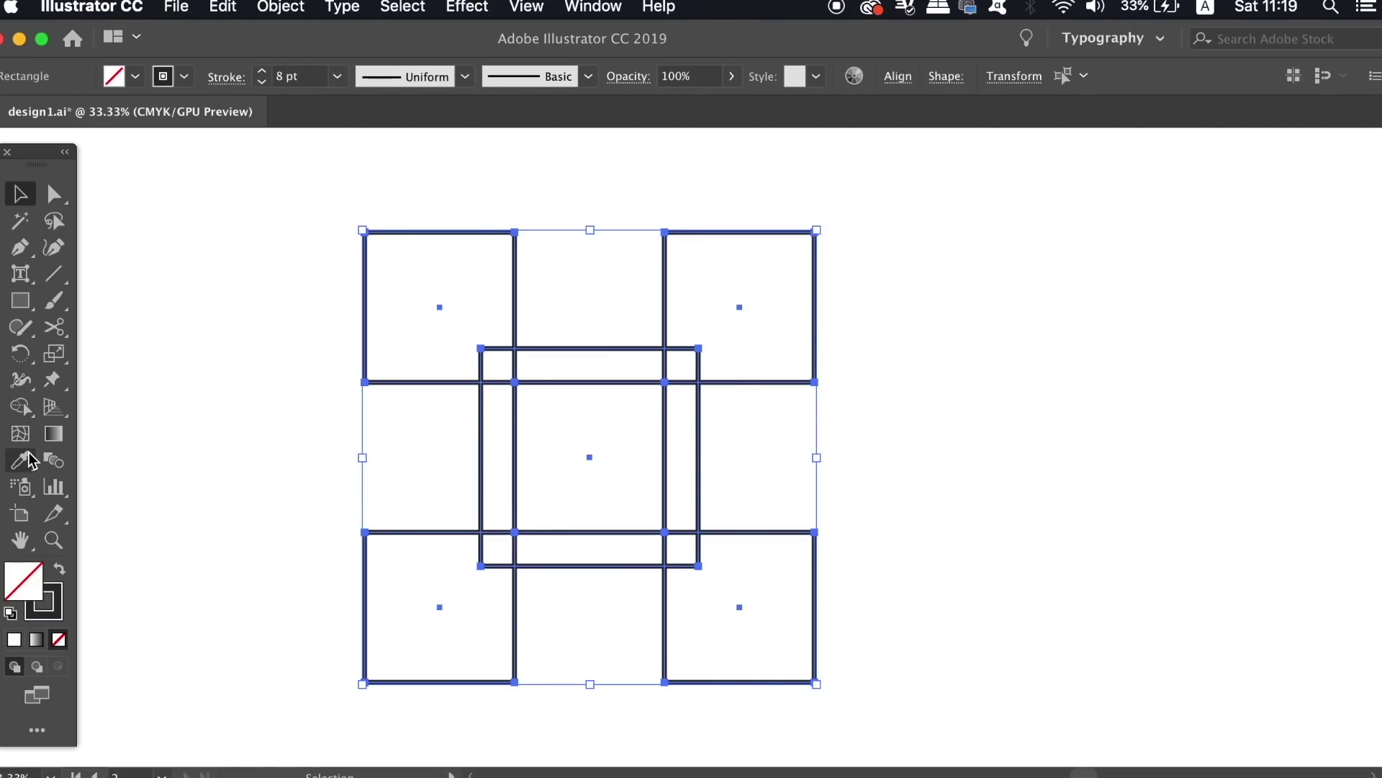
Step: Delete the outer top and bottom corner-square regions with Shape Builder in Alt mode
{"action": "left_click", "coordinate": [28, 409]}
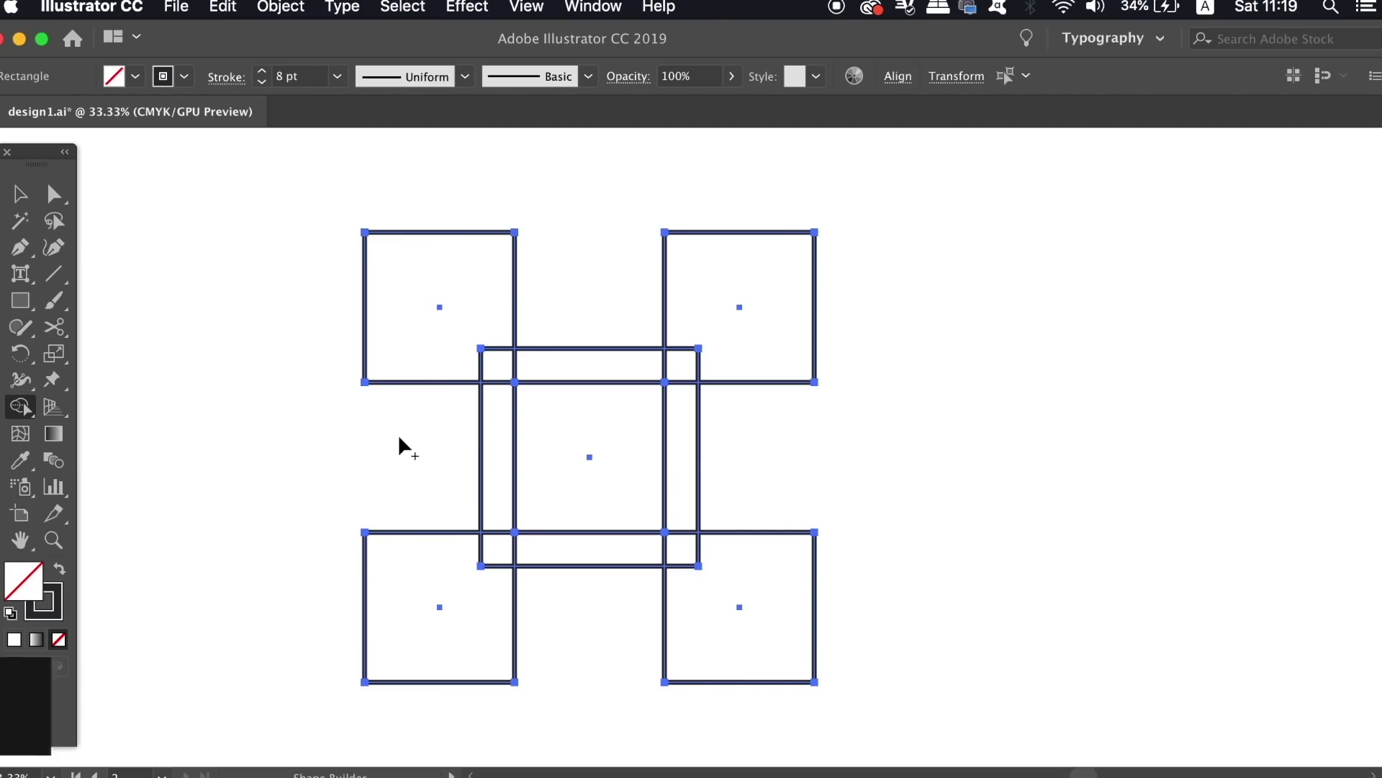
{"action": "key", "text": "alt"}
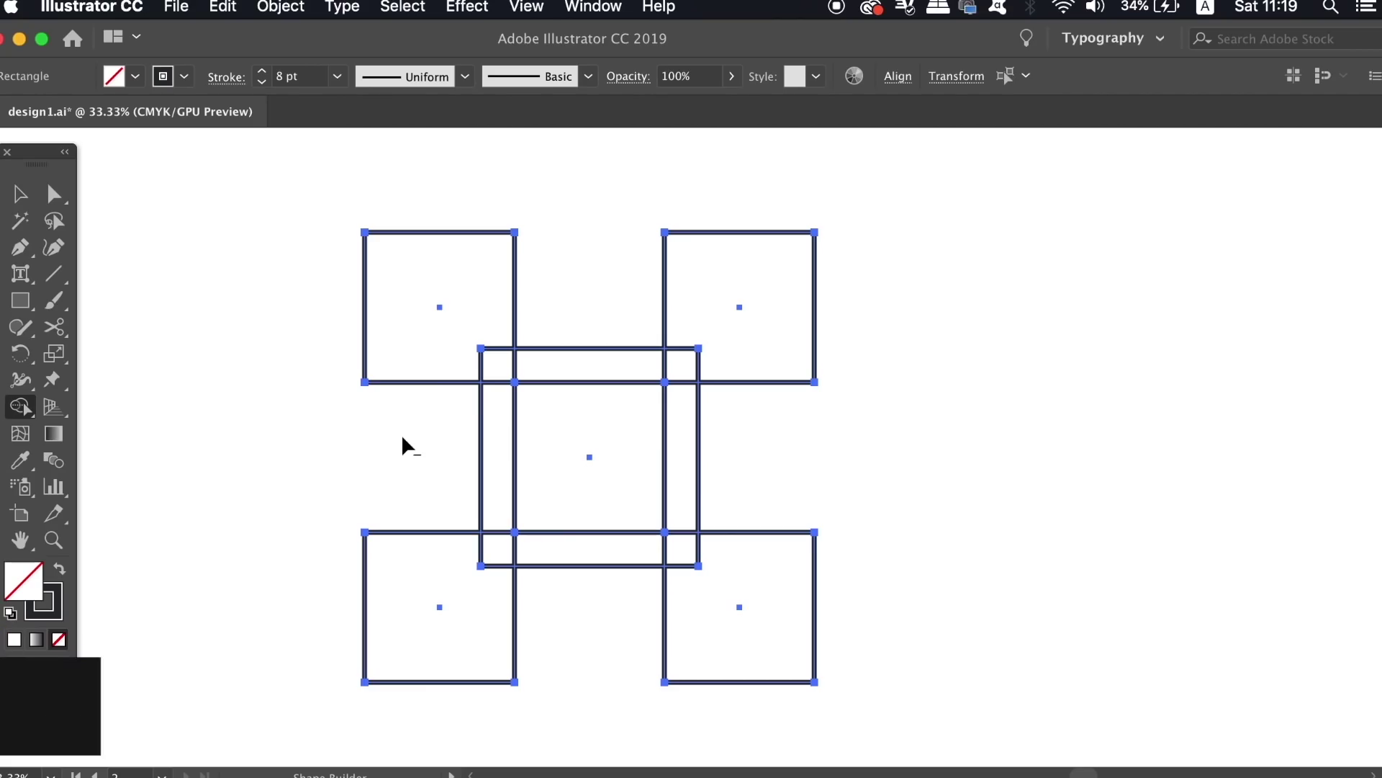
{"action": "mouse_move", "coordinate": [402, 438]}
{"action": "left_mouse_down"}
{"action": "mouse_move", "coordinate": [401, 325]}
{"action": "mouse_move", "coordinate": [851, 256]}
{"action": "left_mouse_up"}
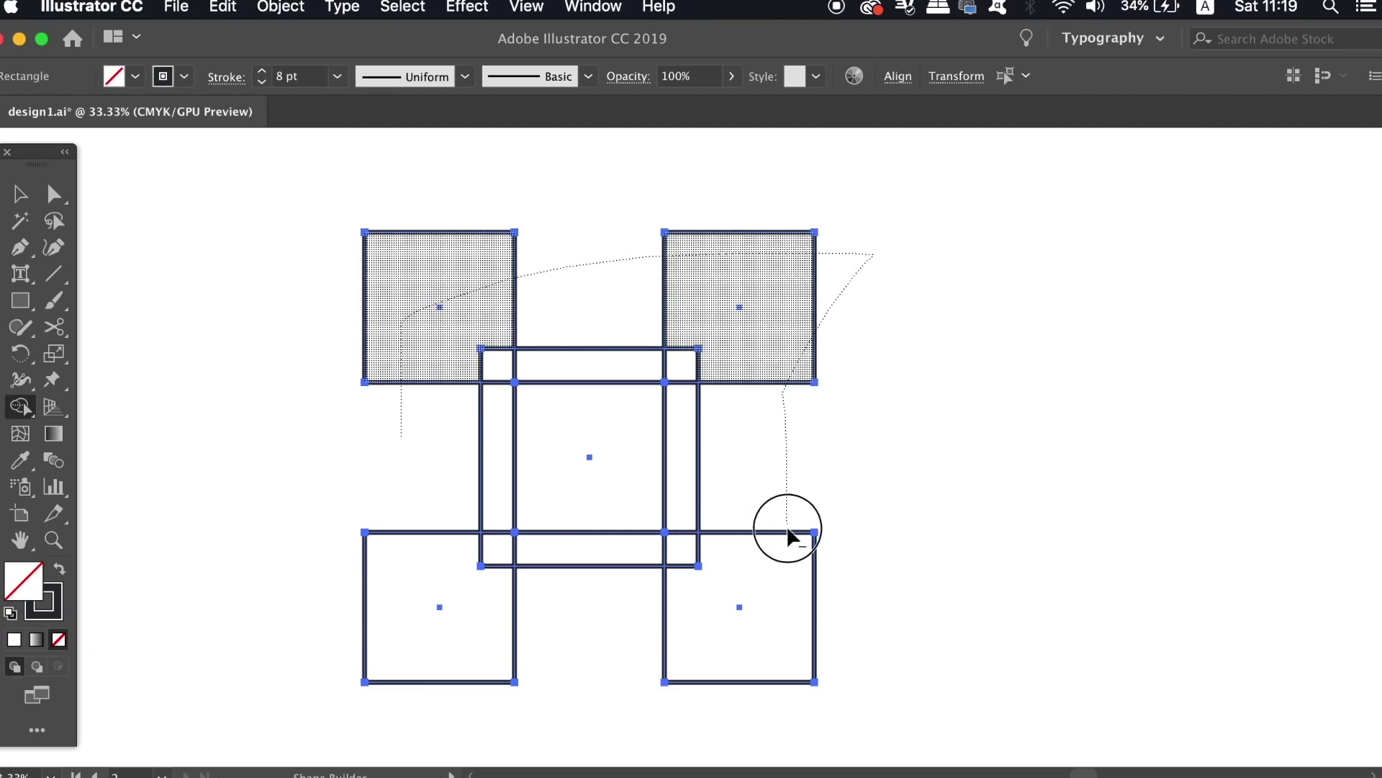
{"action": "left_click_drag", "start_coordinate": [786, 526], "coordinate": [787, 524]}
{"action": "mouse_move", "coordinate": [791, 469]}
{"action": "left_mouse_down"}
{"action": "mouse_move", "coordinate": [792, 622]}
{"action": "mouse_move", "coordinate": [453, 610]}
{"action": "left_mouse_up"}
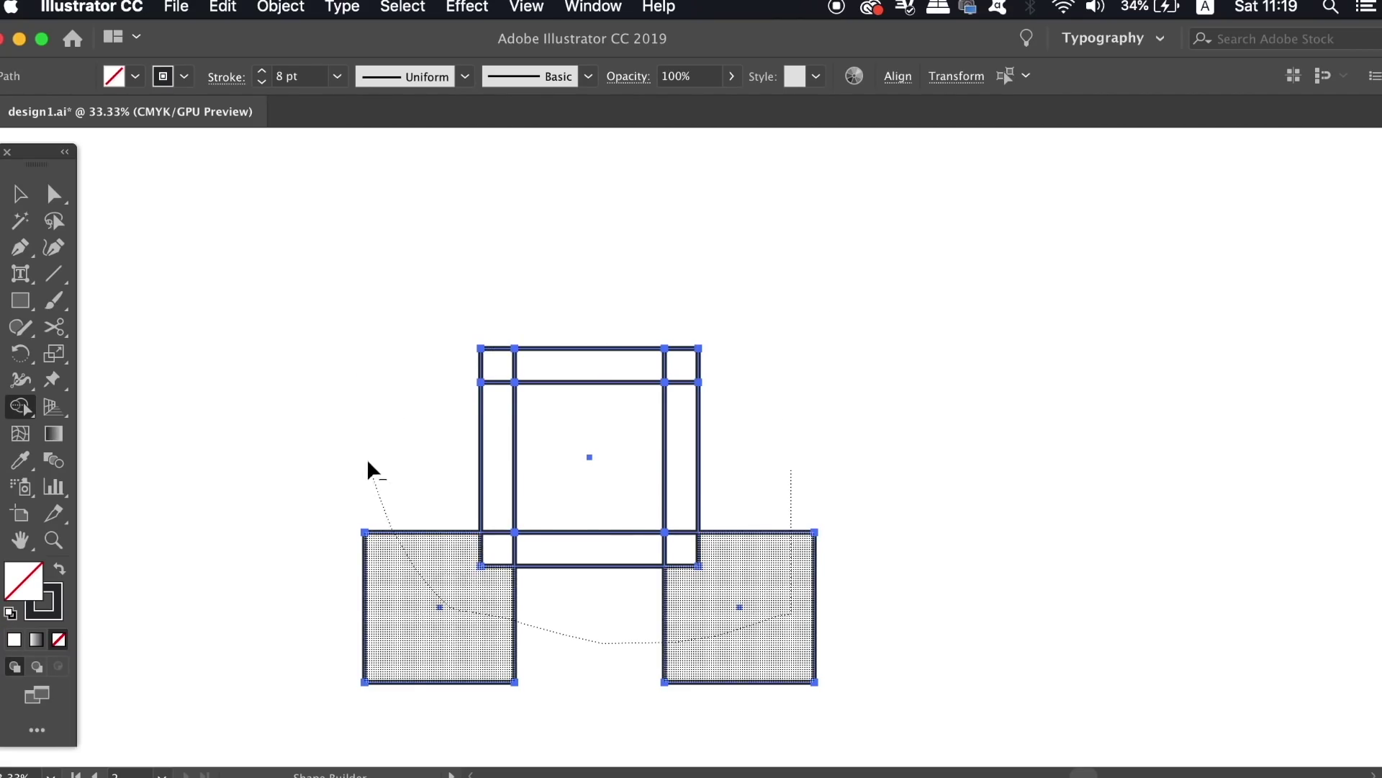
{"action": "left_click_drag", "start_coordinate": [368, 469], "coordinate": [370, 472]}
{"action": "key", "text": "v"}
{"action": "left_click", "coordinate": [941, 452]}
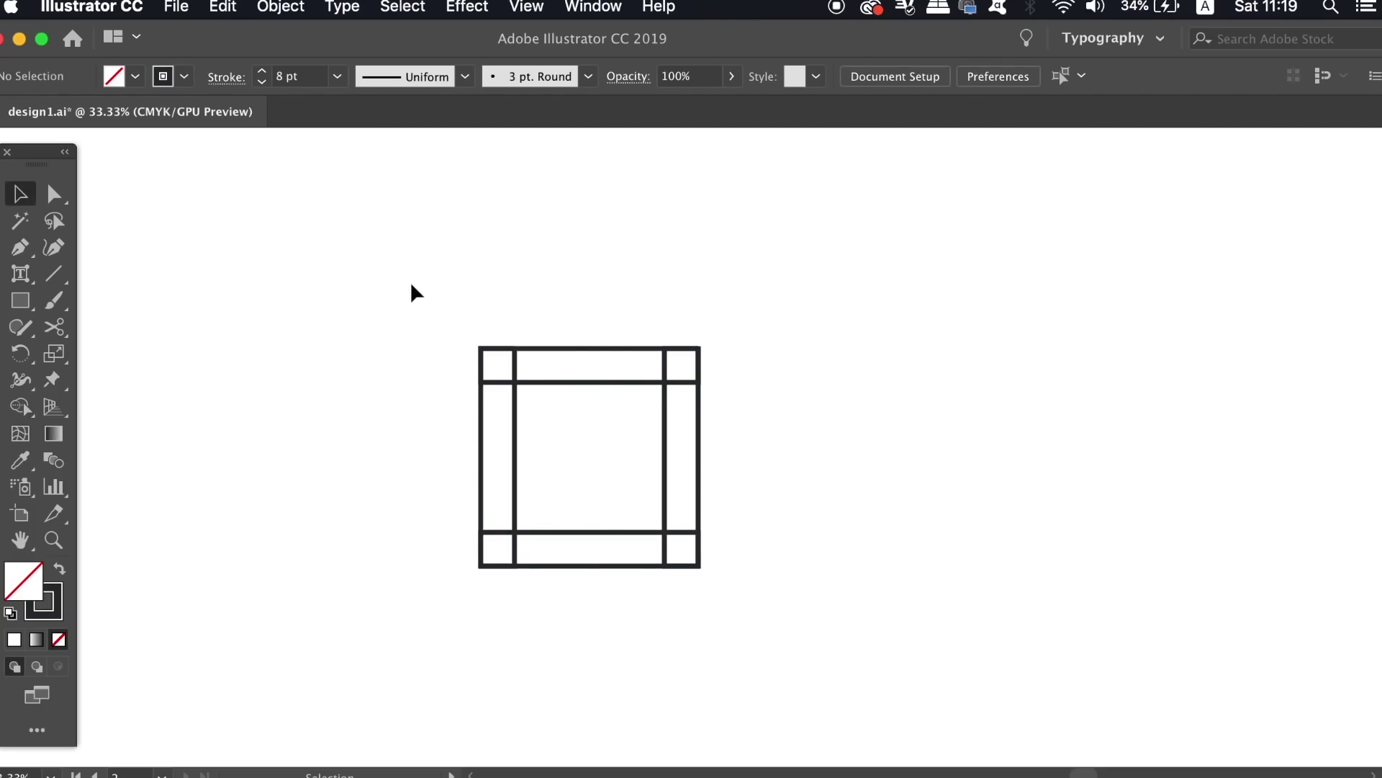
Step: Make a 45° rotated copy of the frame with Object > Transform > Rotate
{"action": "left_click", "coordinate": [577, 349]}
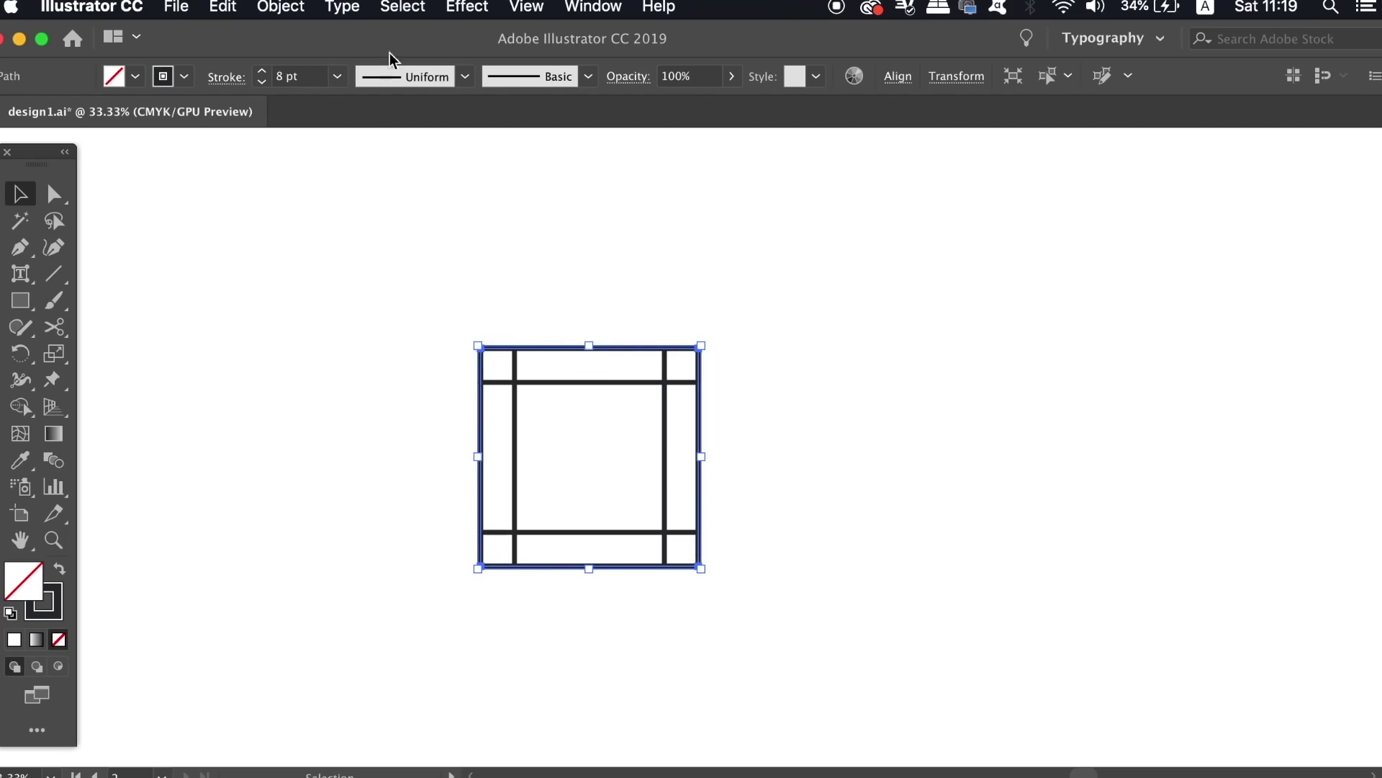
{"action": "left_click", "coordinate": [312, 7]}
{"action": "mouse_move", "coordinate": [308, 32]}
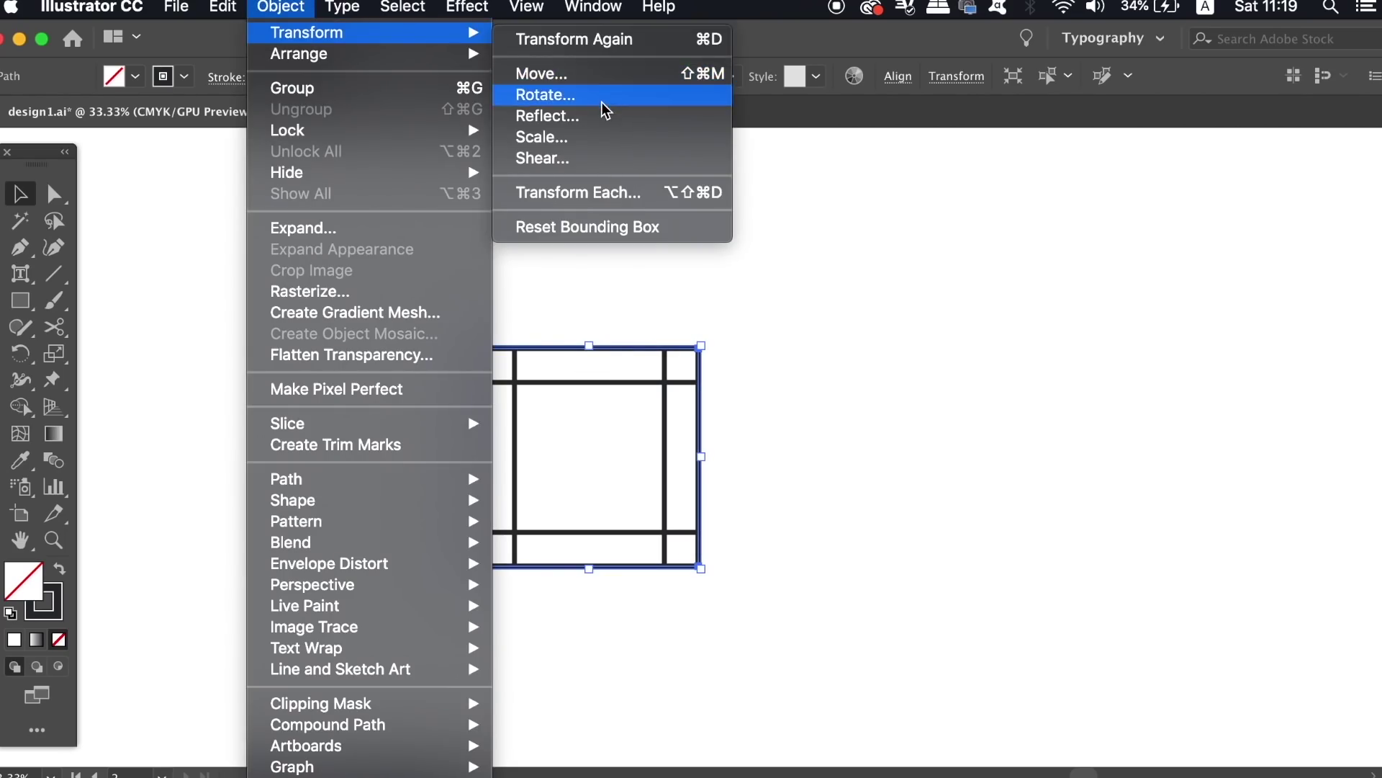
{"action": "left_click", "coordinate": [604, 111]}
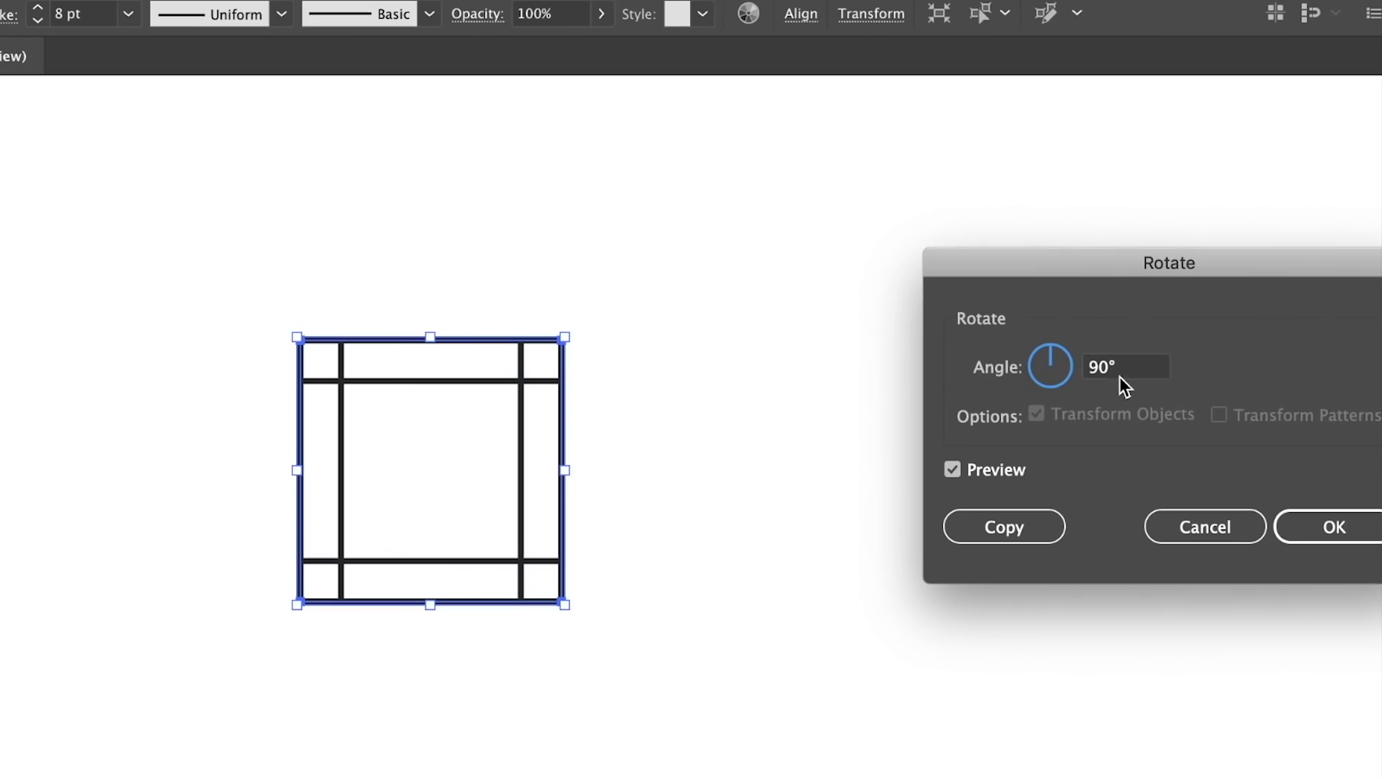
{"action": "left_click", "coordinate": [1120, 374]}
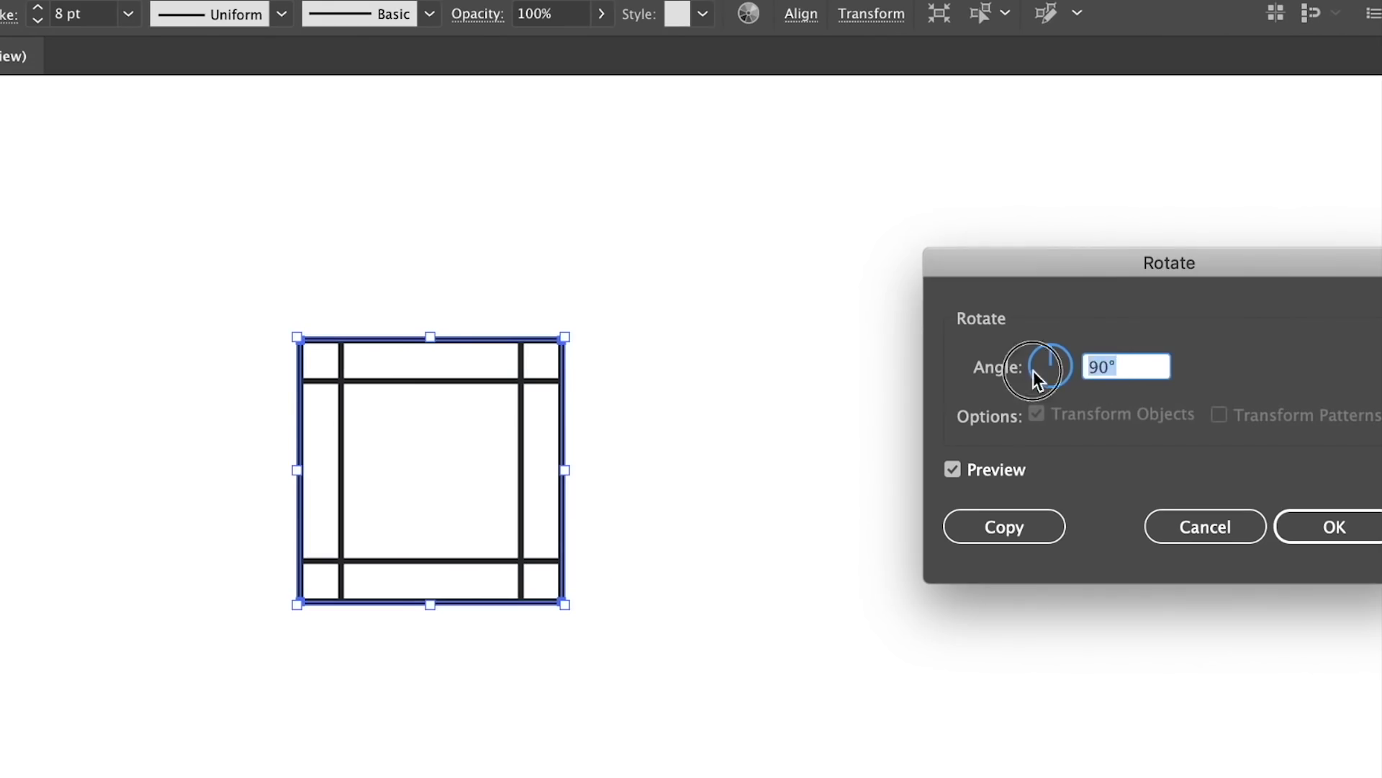
{"action": "type", "text": "45"}
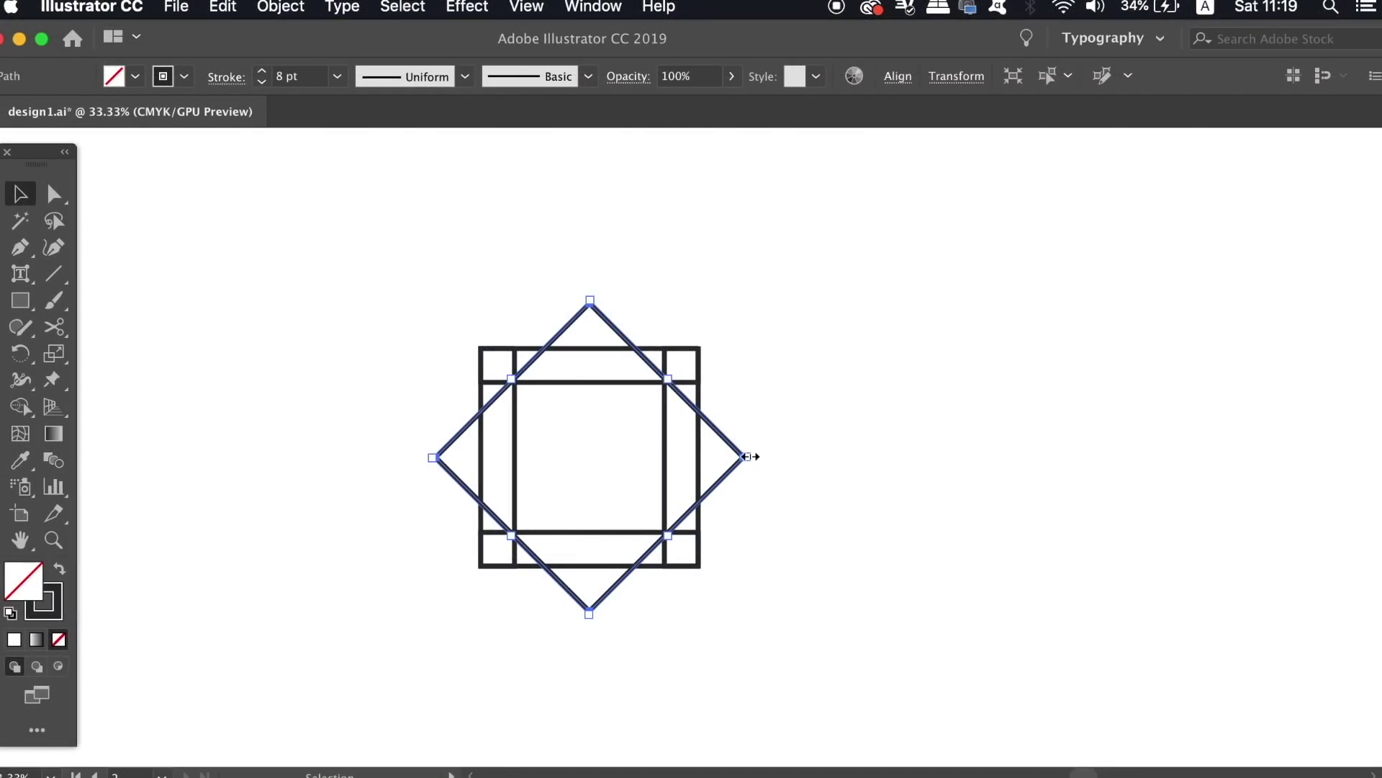
{"action": "left_click", "coordinate": [864, 440]}
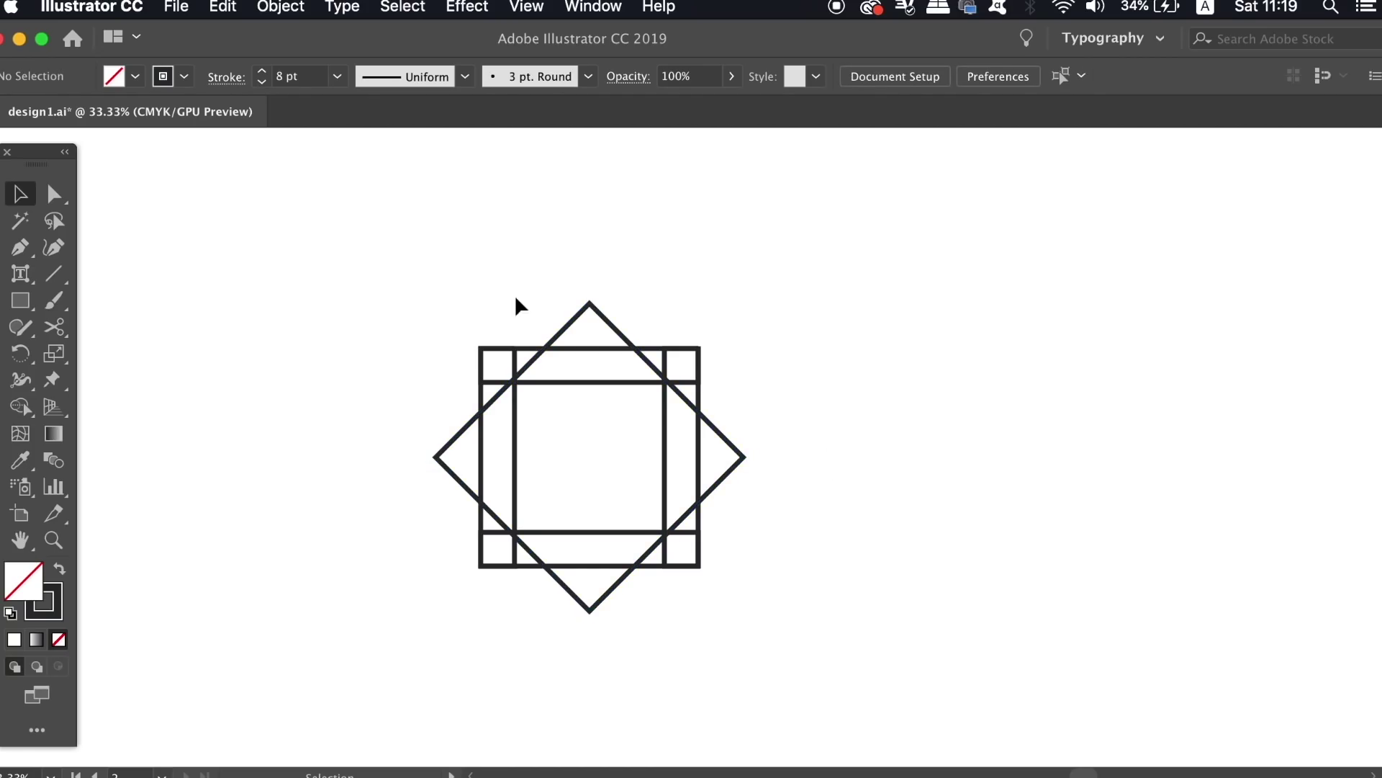
Step: Shrink the rotated diamond by dragging its anchor
{"action": "left_click", "coordinate": [606, 326]}
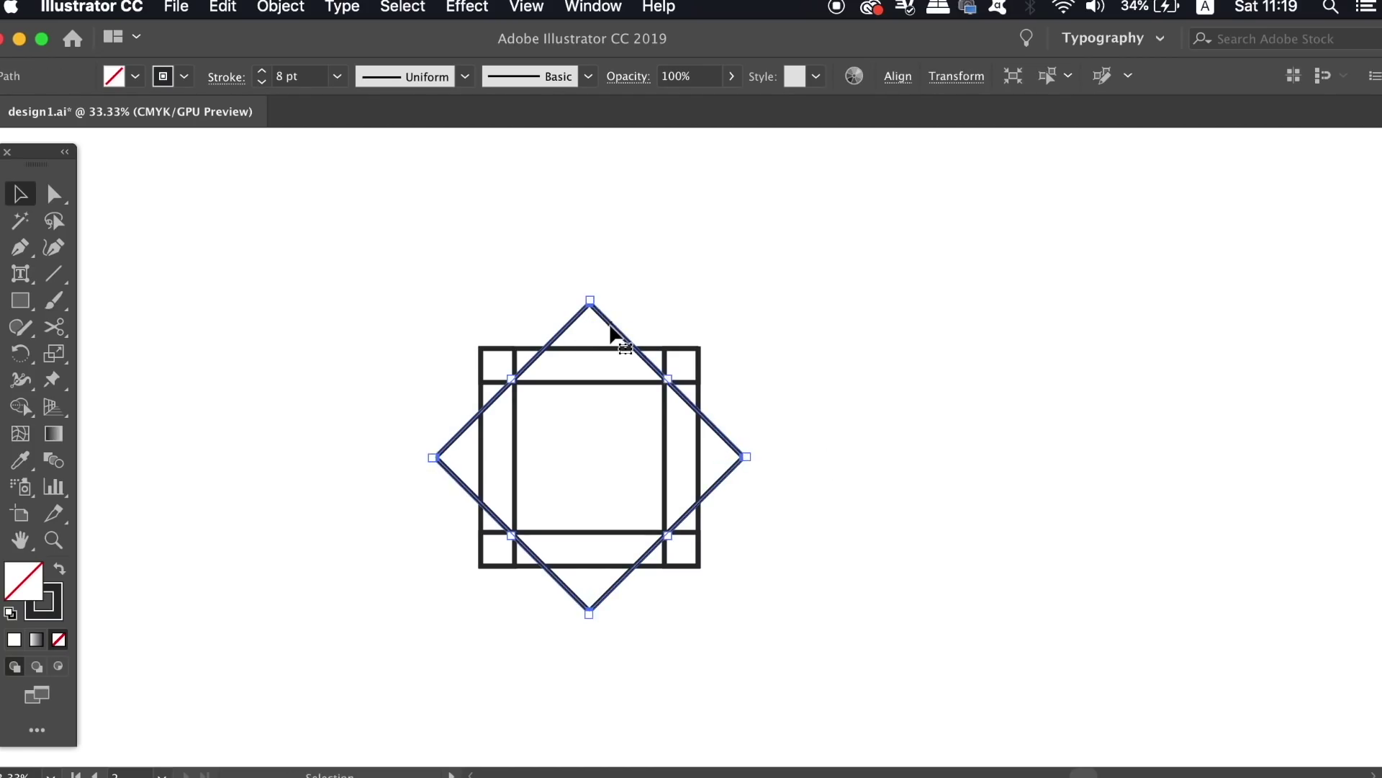
{"action": "left_click_drag", "start_coordinate": [590, 303], "coordinate": [590, 379]}
{"action": "left_click", "coordinate": [839, 358]}
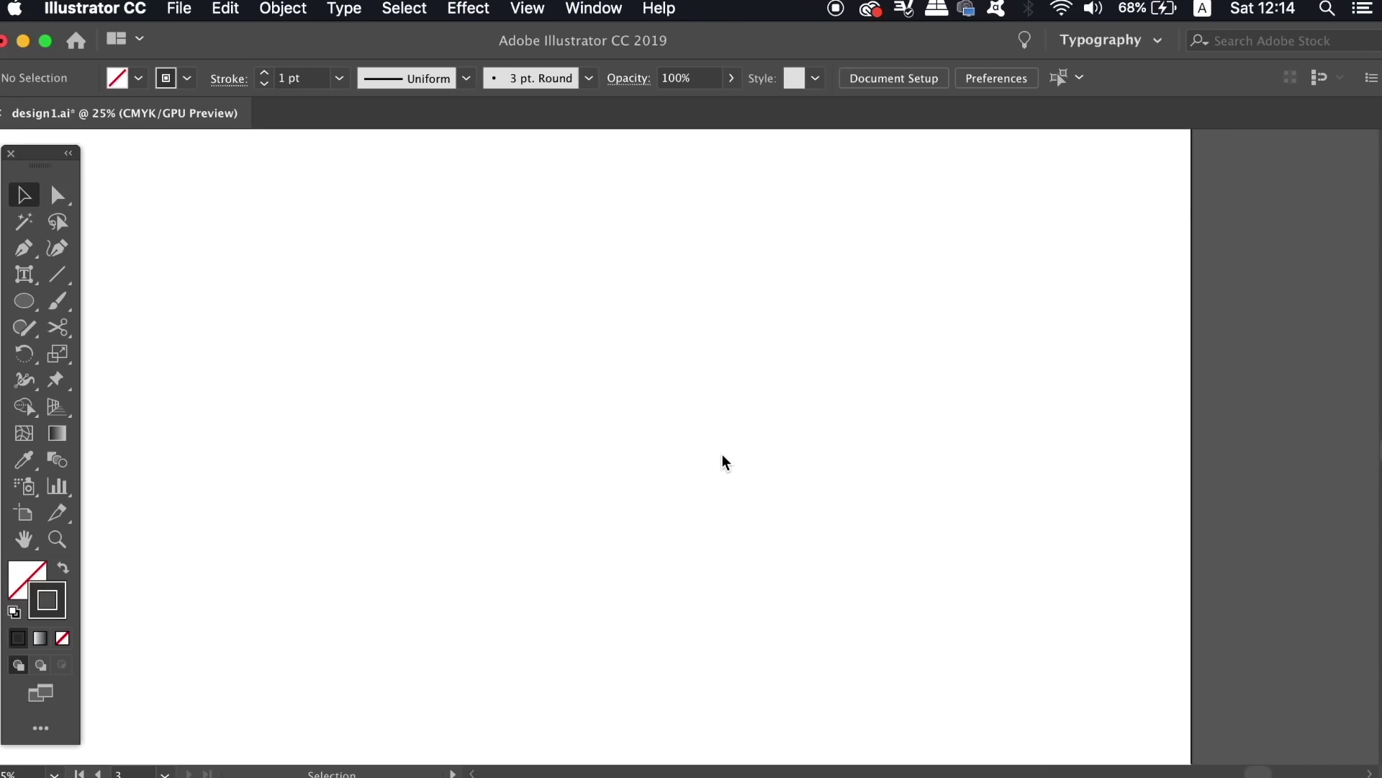
Step: Draw a circle and paste an in-place copy scaled inward to 563.57 px
{"action": "key", "text": "l"}
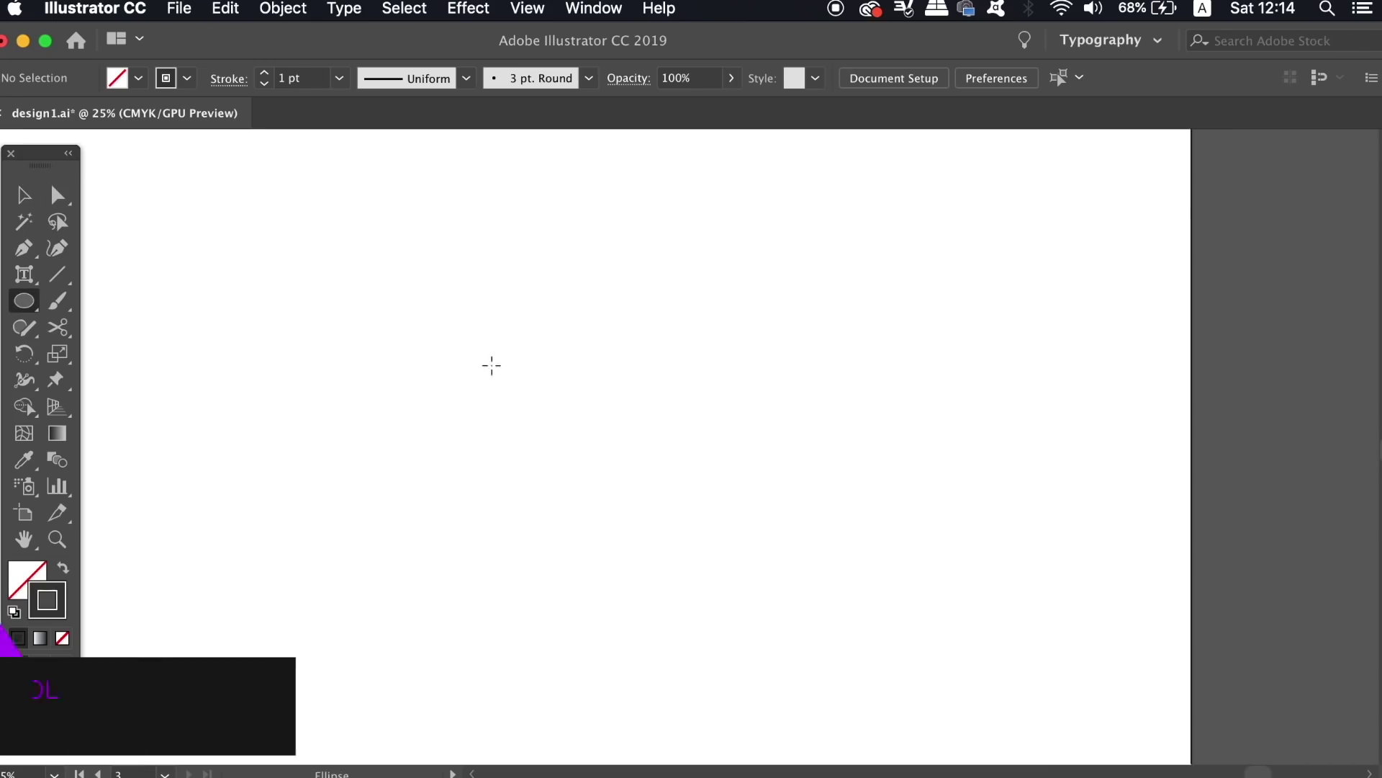
{"action": "left_click_drag", "start_coordinate": [367, 296], "coordinate": [710, 552]}
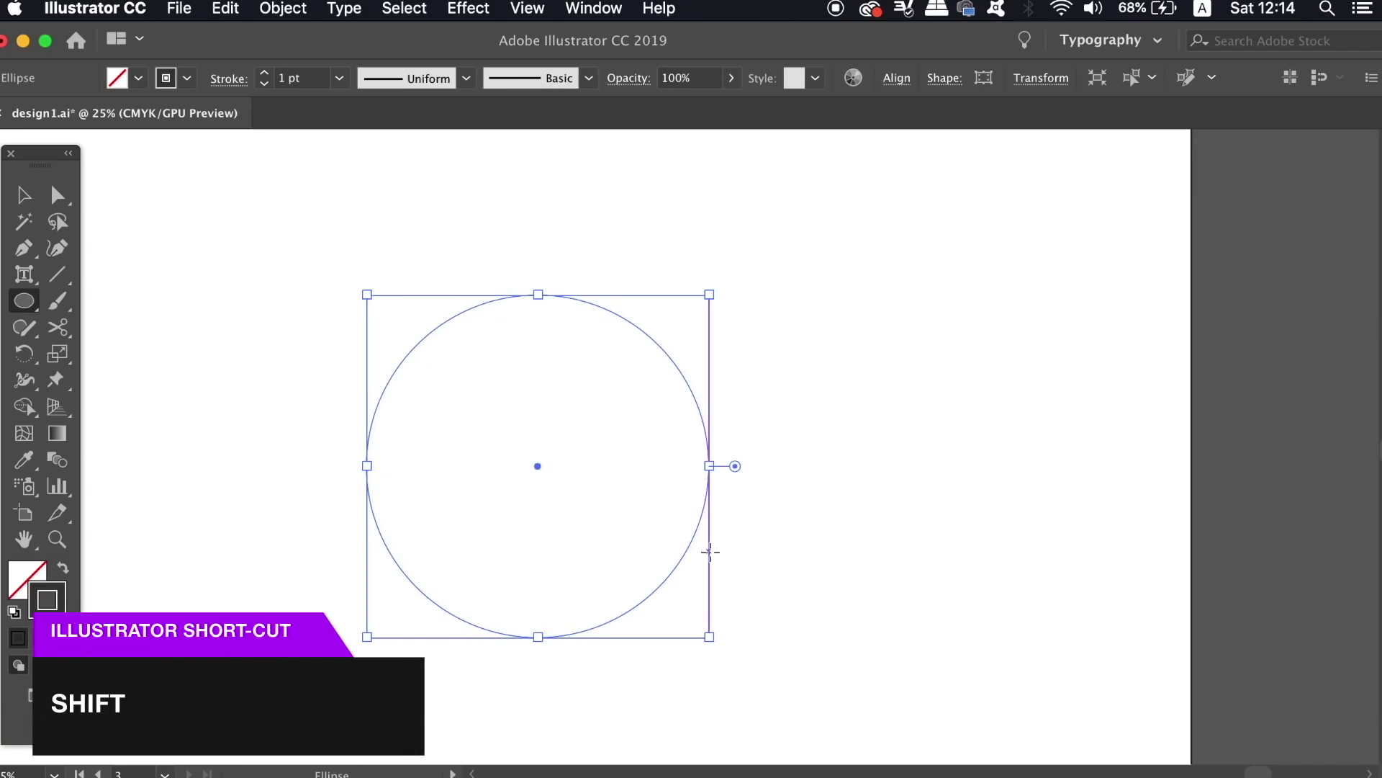
{"action": "key", "text": "v"}
{"action": "key", "text": "a"}
{"action": "key", "text": "v"}
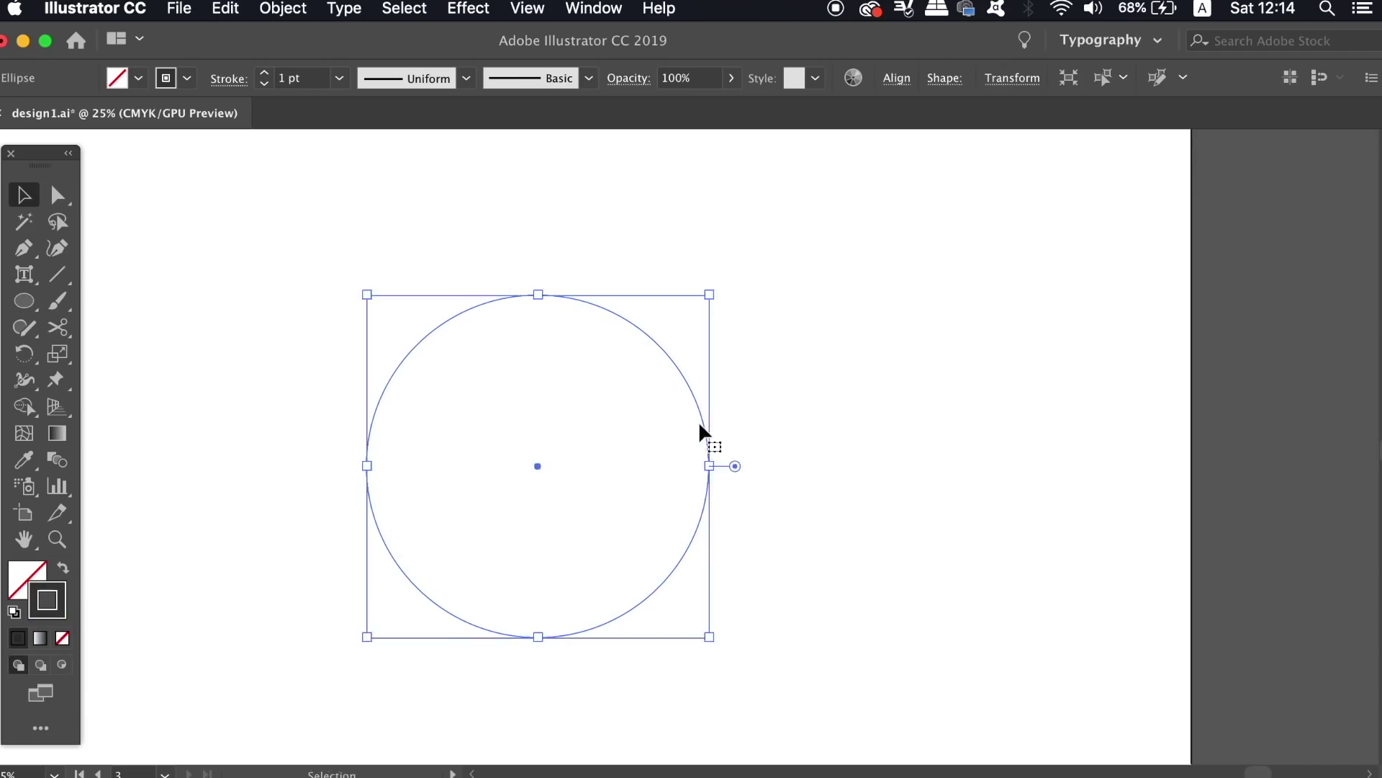
{"action": "key", "text": "super+f"}
{"action": "left_click_drag", "start_coordinate": [710, 295], "coordinate": [663, 347]}
Step: Give both circles a 0.5 pt stroke
{"action": "left_click_drag", "start_coordinate": [672, 374], "coordinate": [410, 123]}
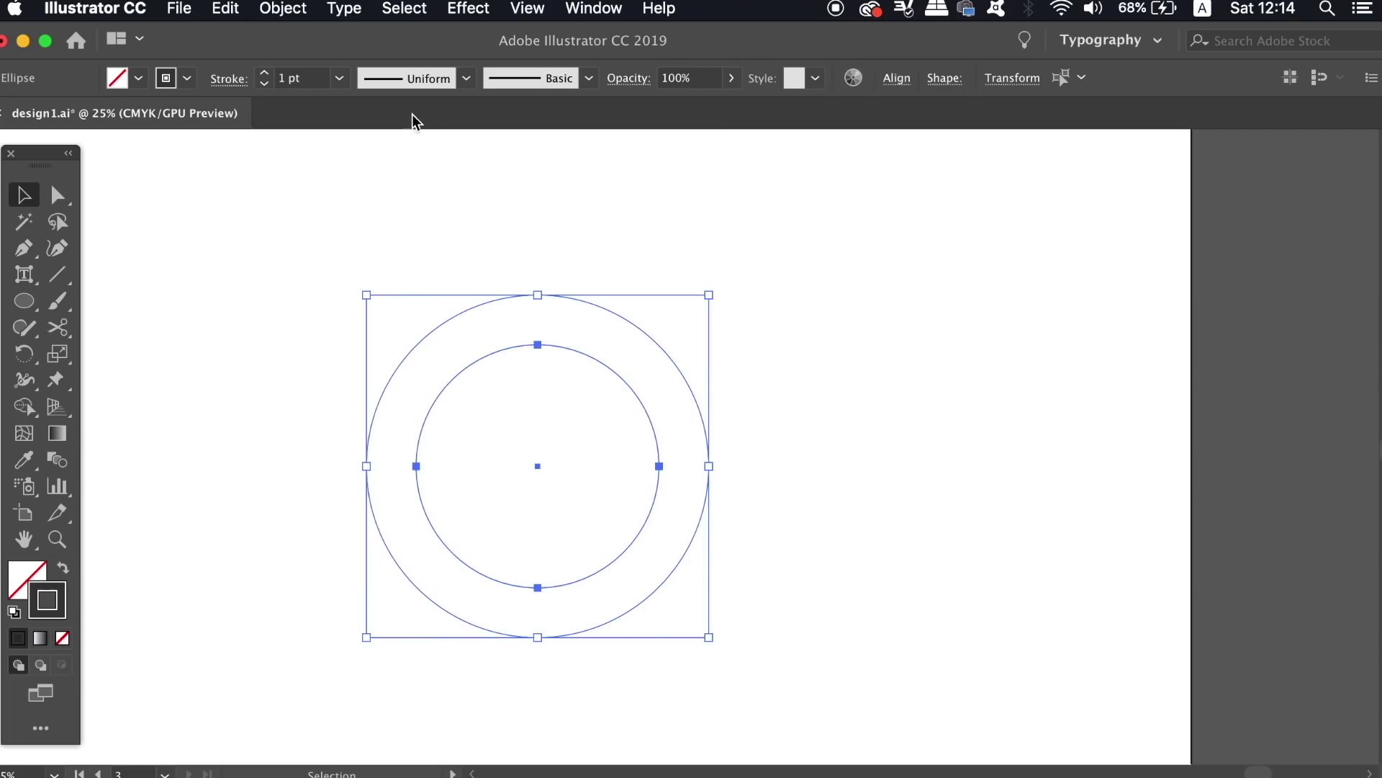
{"action": "left_click", "coordinate": [339, 78]}
{"action": "left_click", "coordinate": [345, 133]}
{"action": "left_click", "coordinate": [724, 252]}
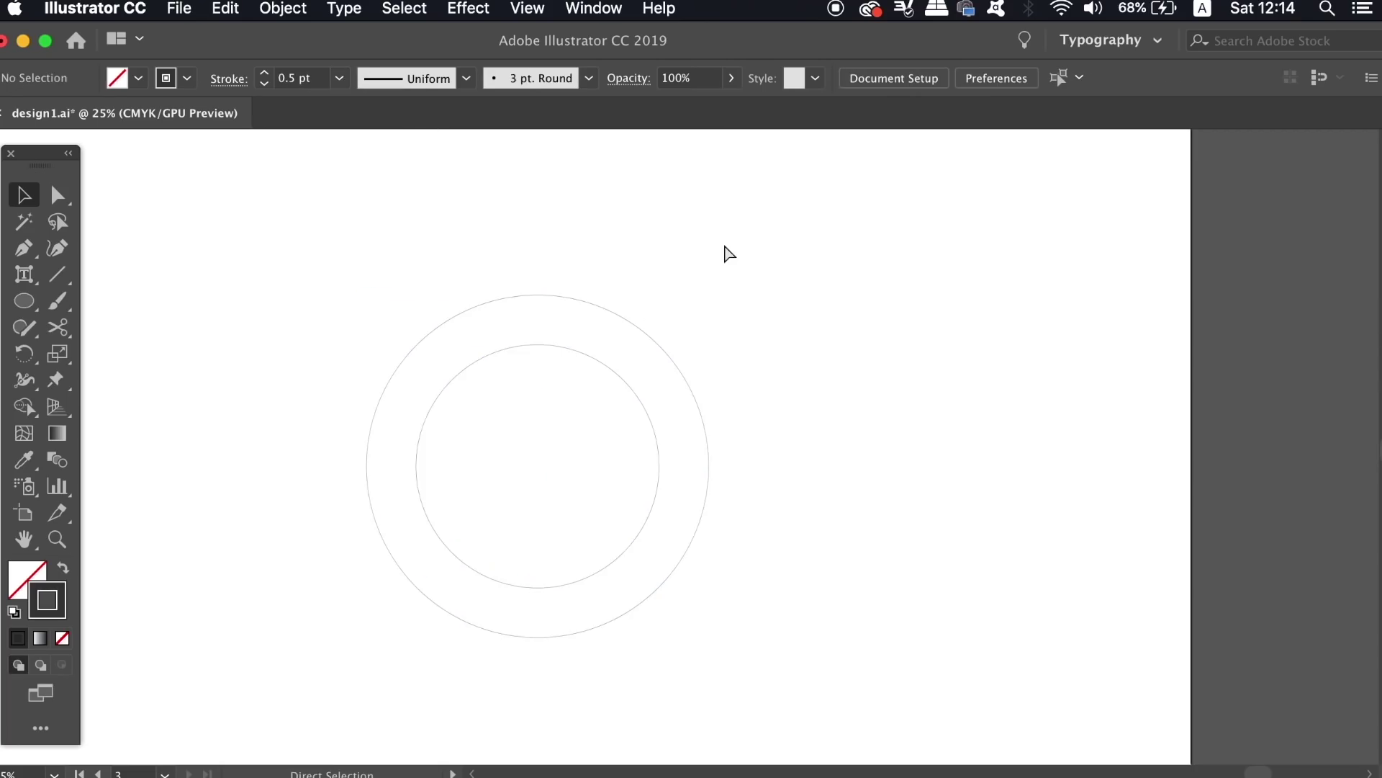
{"action": "key", "text": "super+equal"}
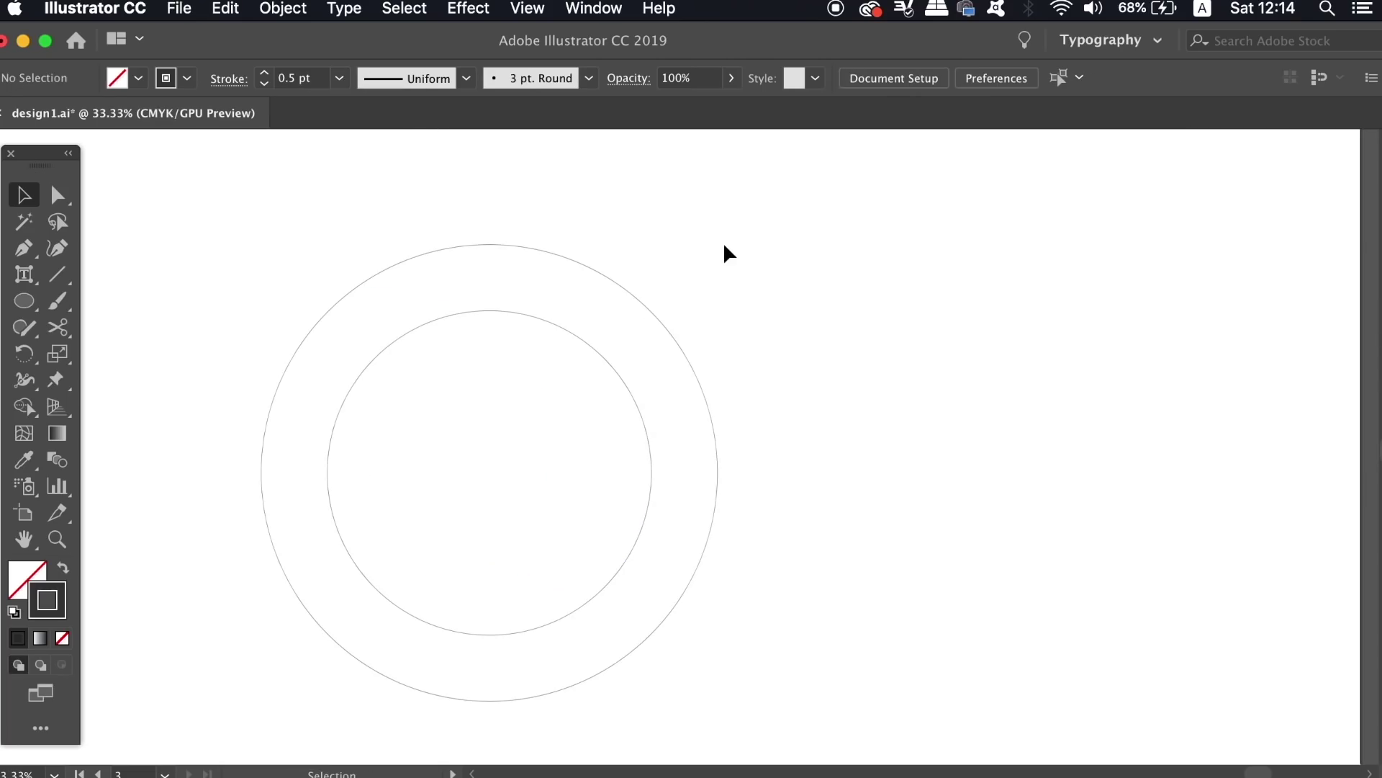
Step: Paste a copy of the inner circle and enlarge it to 672.72 px, touching the outer circle
{"action": "left_click", "coordinate": [632, 390]}
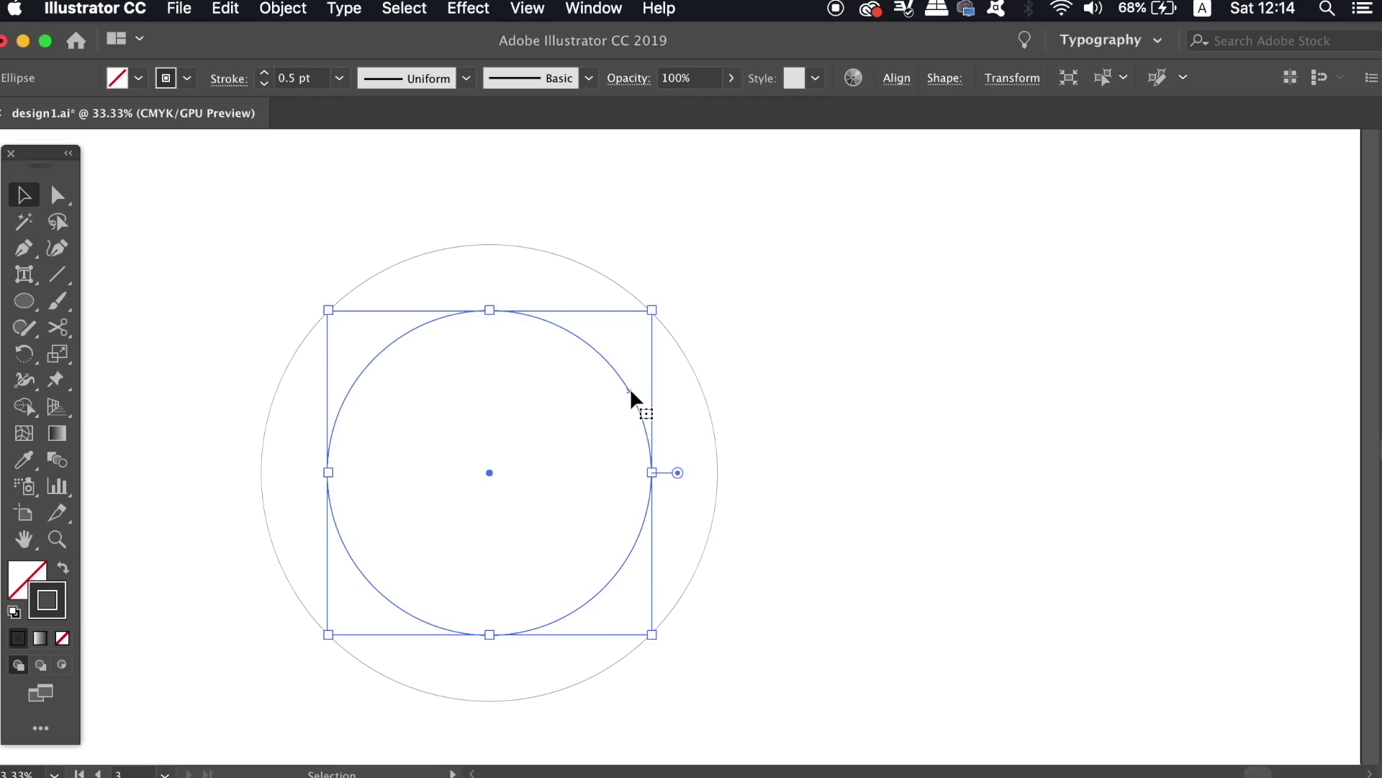
{"action": "key", "text": "a"}
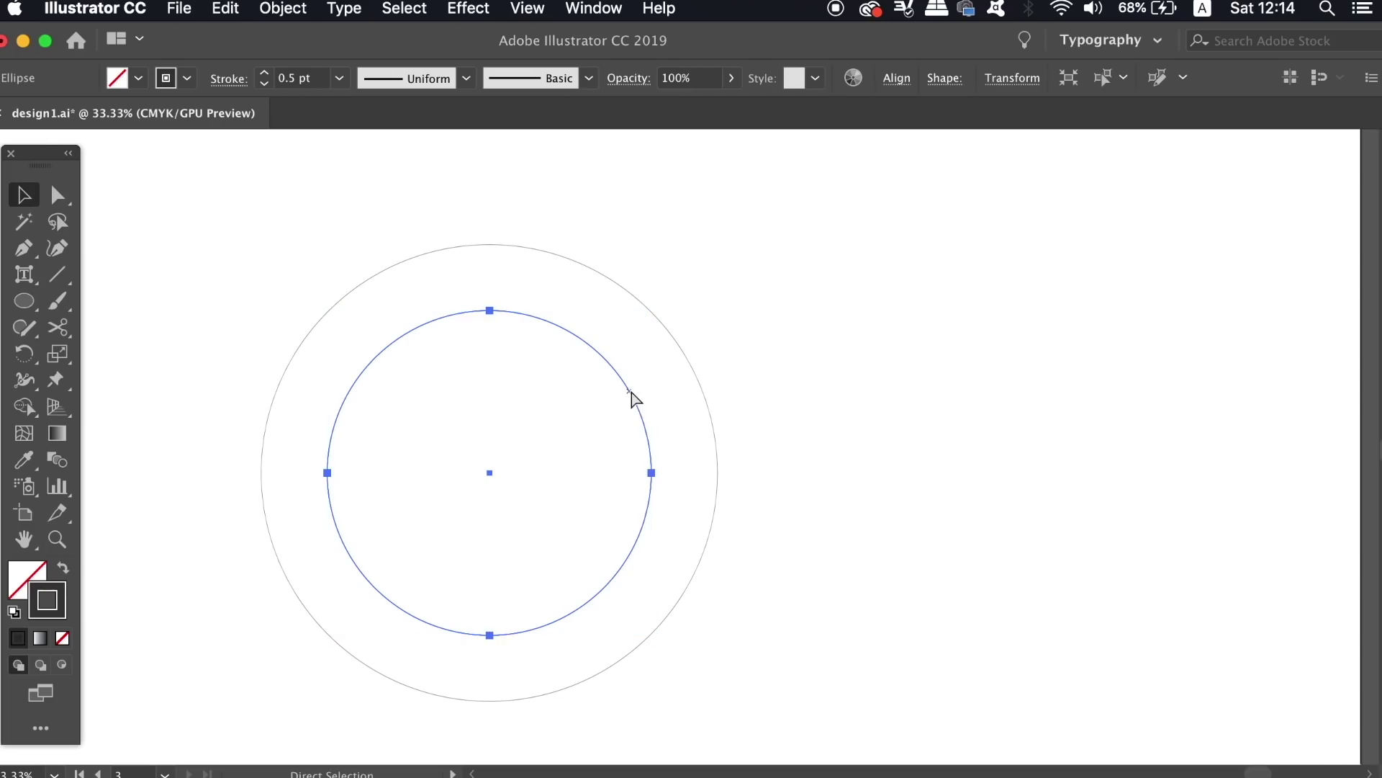
{"action": "key", "text": "v"}
{"action": "key", "text": "shift"}
{"action": "left_click_drag", "start_coordinate": [652, 310], "coordinate": [782, 247]}
{"action": "left_click", "coordinate": [843, 308]}
Step: Align all three circles on their vertical centres
{"action": "left_click_drag", "start_coordinate": [935, 311], "coordinate": [345, 647]}
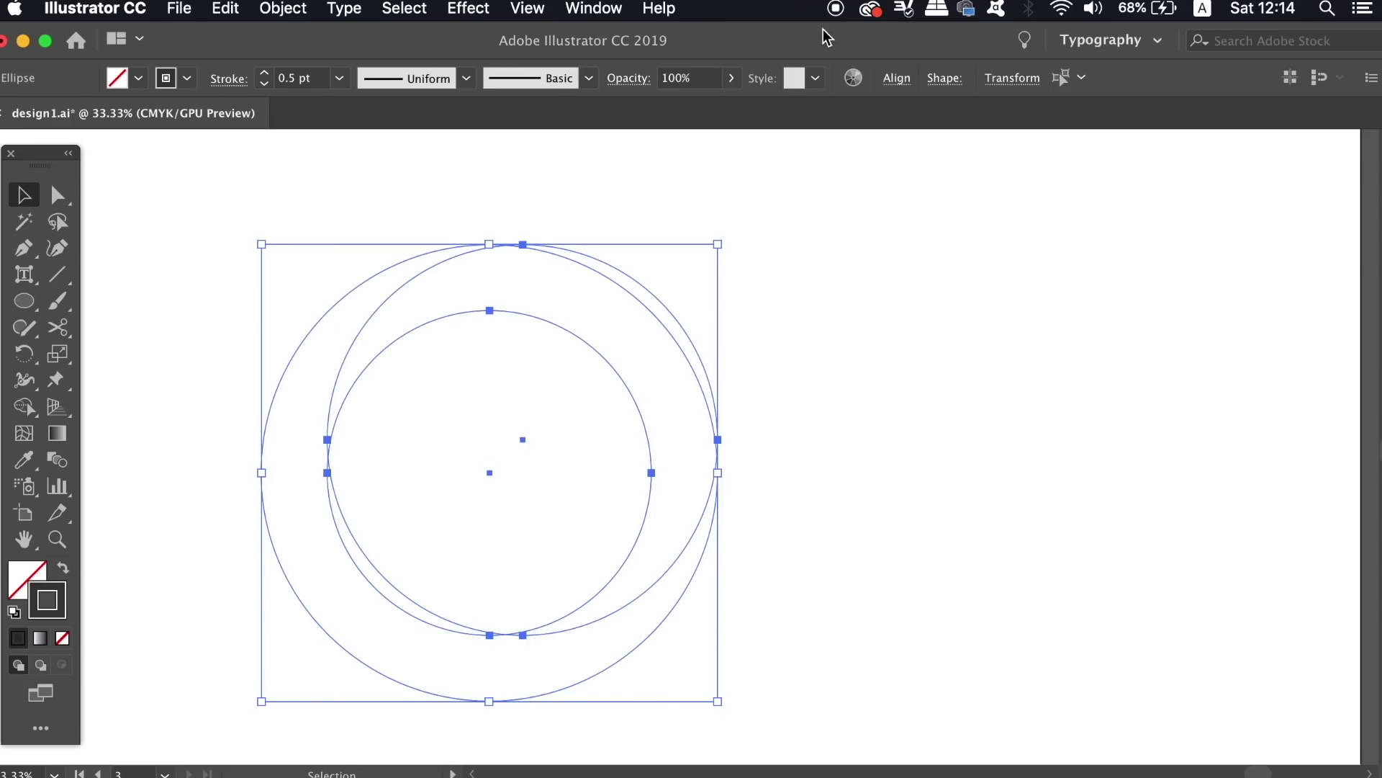
{"action": "left_click", "coordinate": [897, 78]}
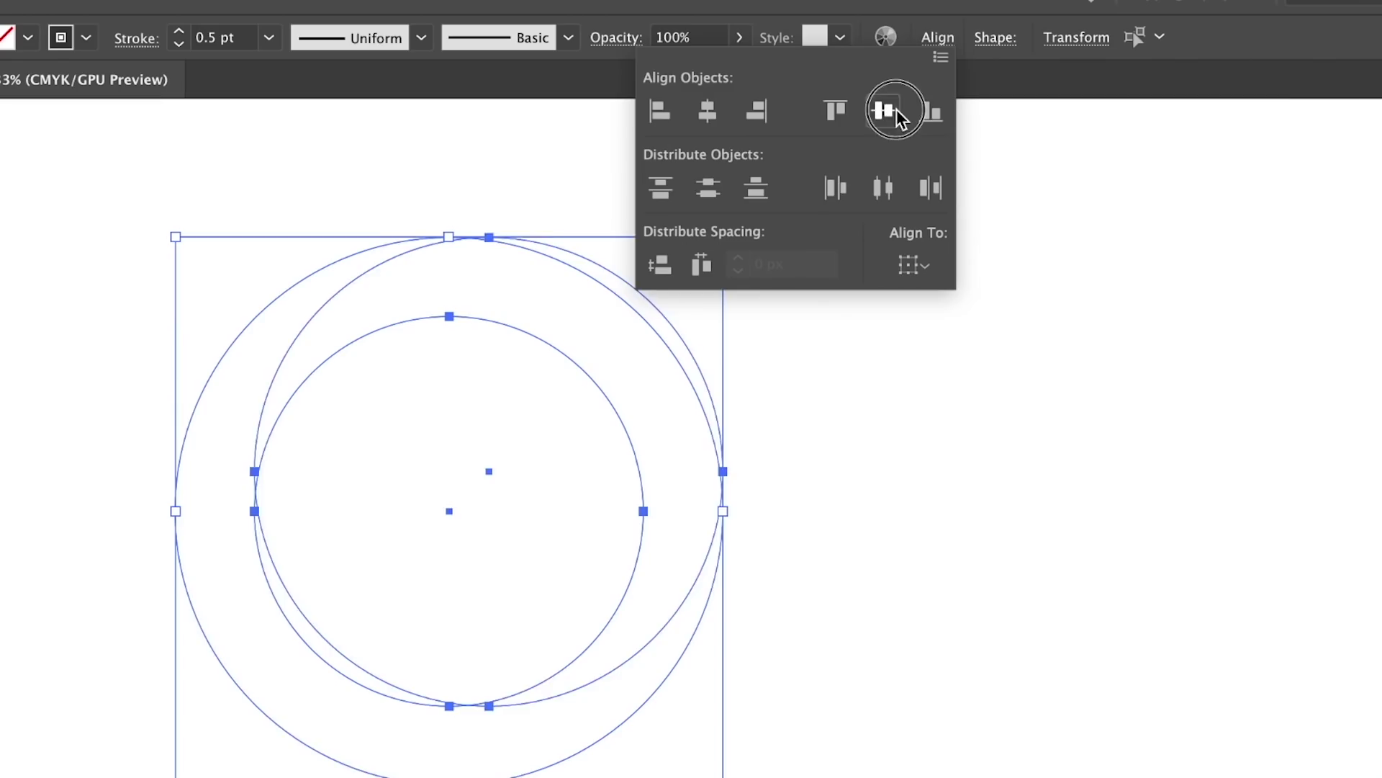
{"action": "left_click", "coordinate": [896, 110]}
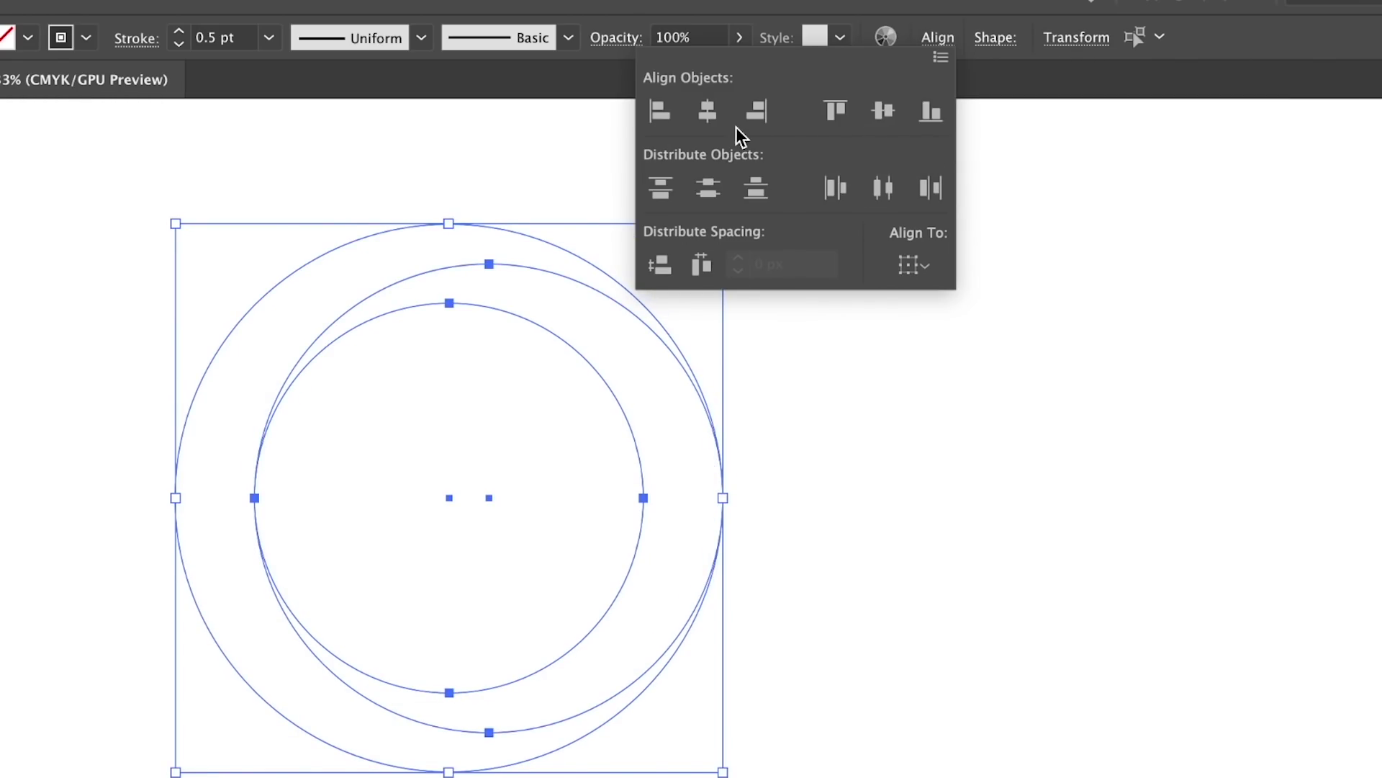
{"action": "left_click", "coordinate": [828, 468]}
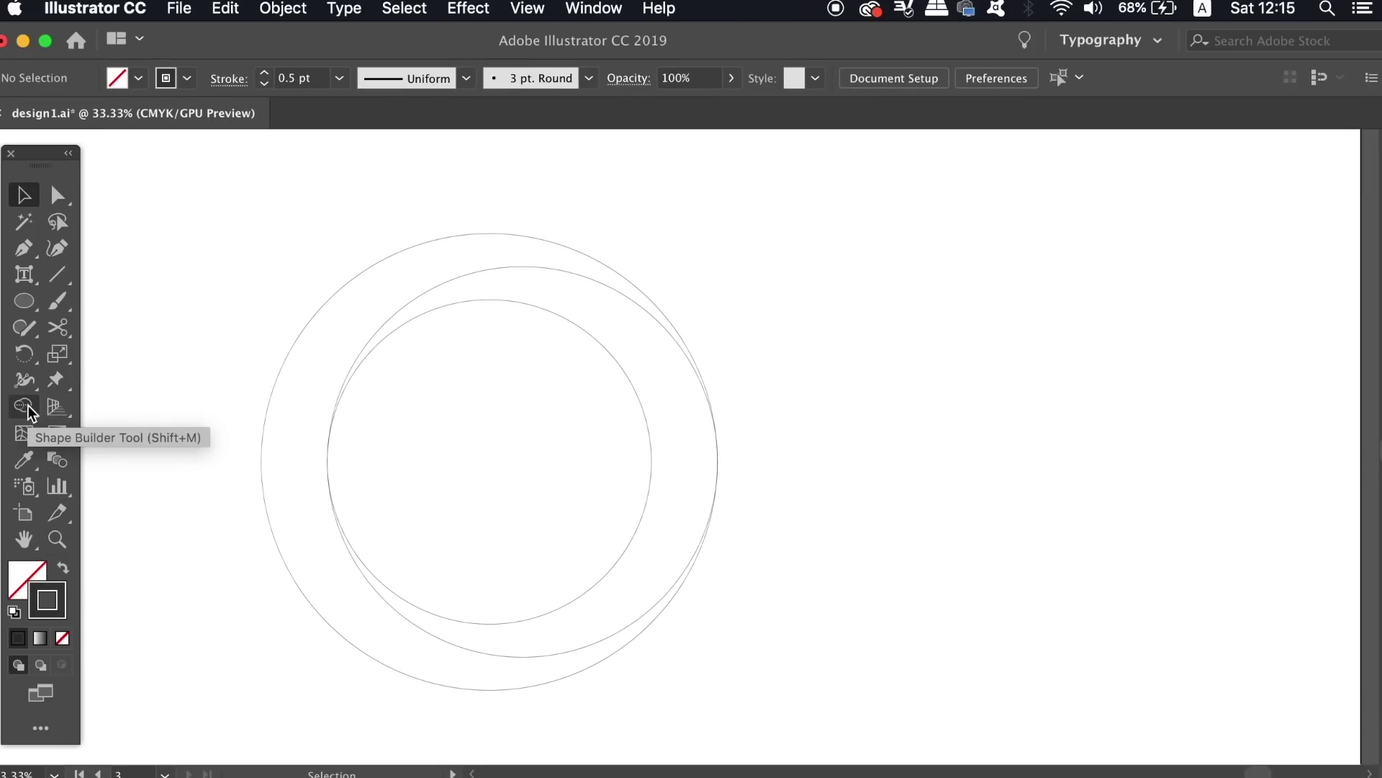
Step: Split the circles with Shape Builder, merge the ring region, and shift the shapes right
{"action": "left_click_drag", "start_coordinate": [234, 238], "coordinate": [724, 560]}
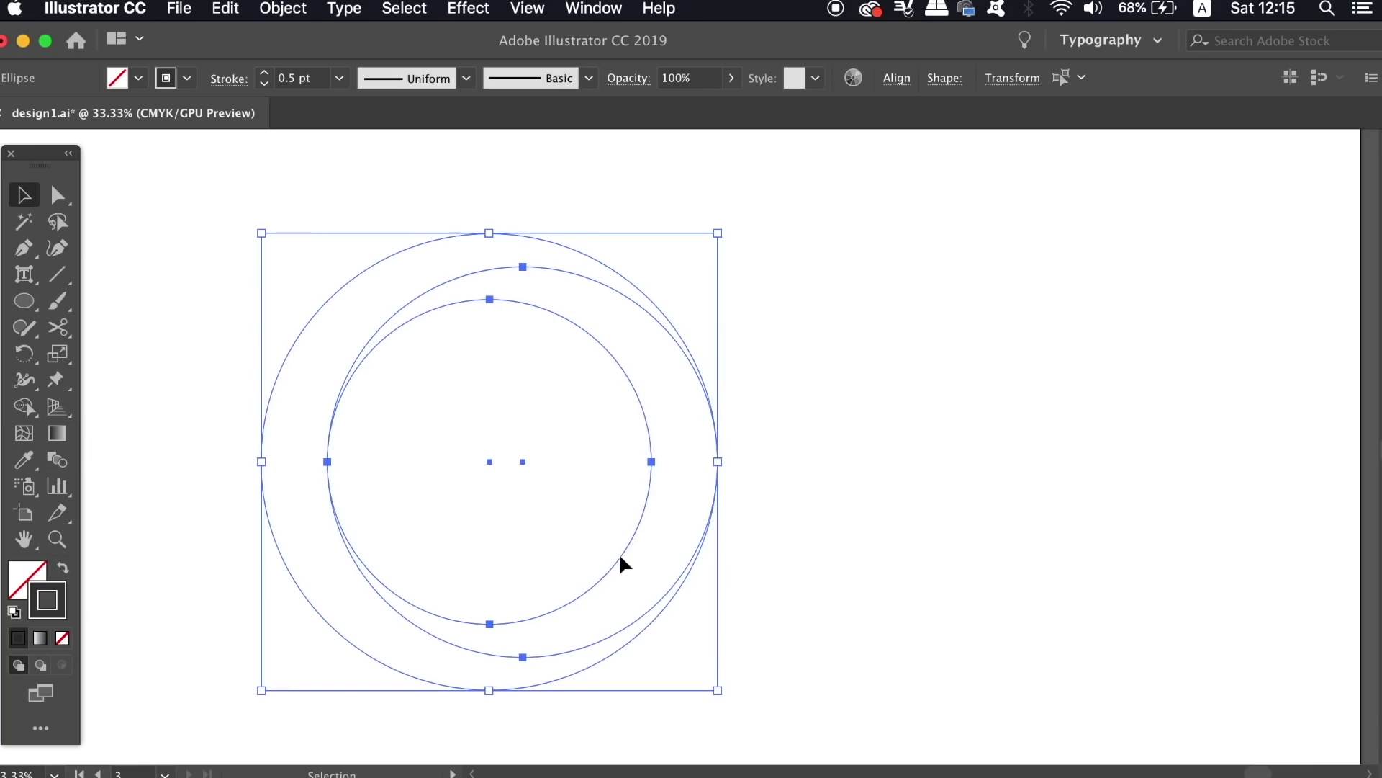
{"action": "left_click", "coordinate": [28, 406]}
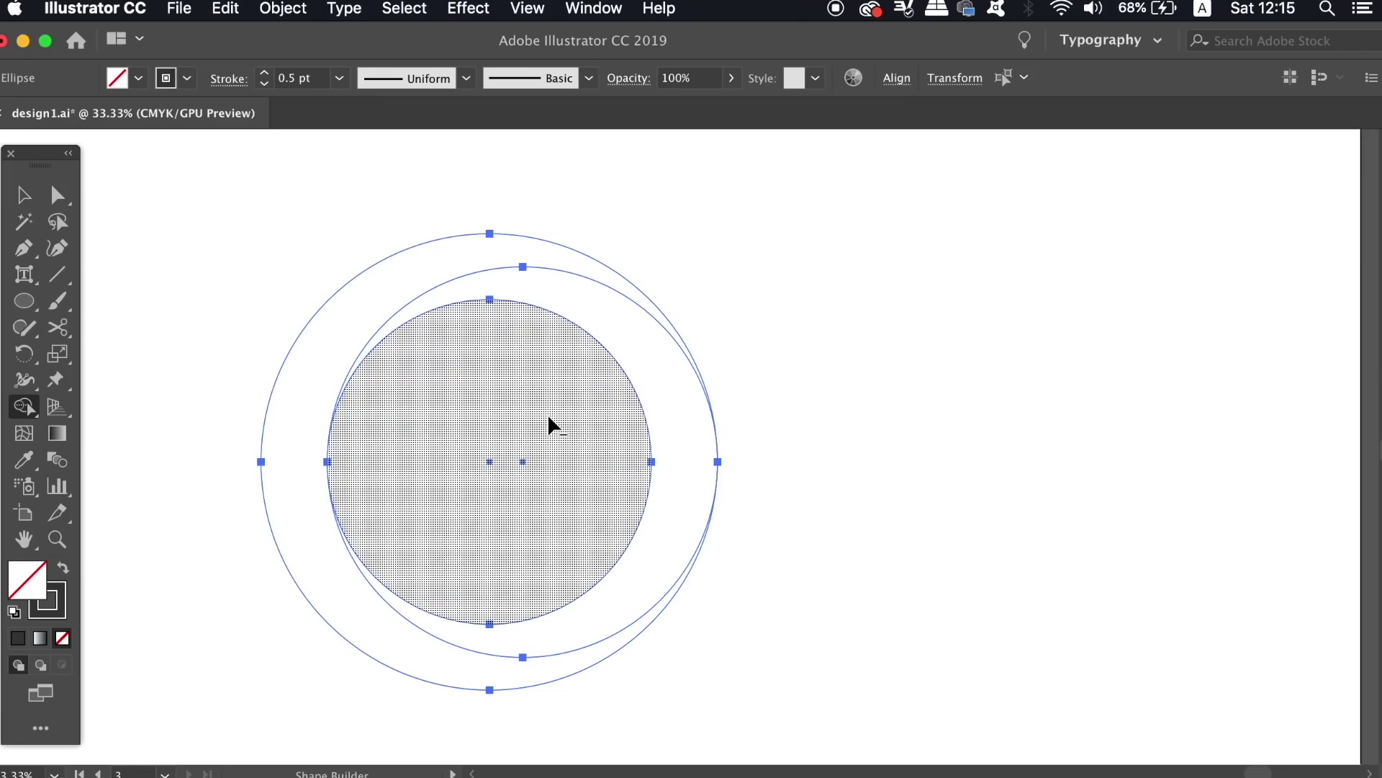
{"action": "left_click", "coordinate": [517, 424]}
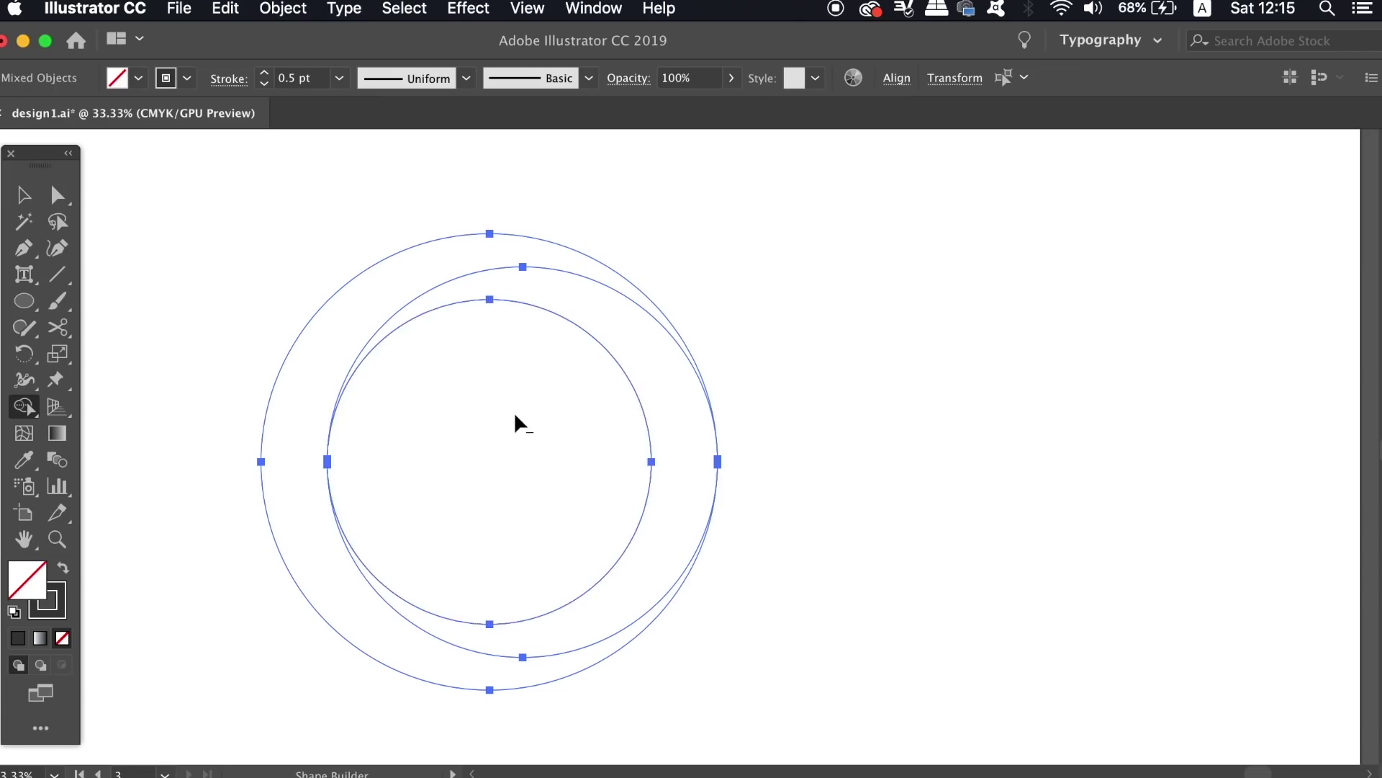
{"action": "left_click", "coordinate": [673, 407]}
{"action": "key", "text": "v"}
{"action": "left_click", "coordinate": [932, 343]}
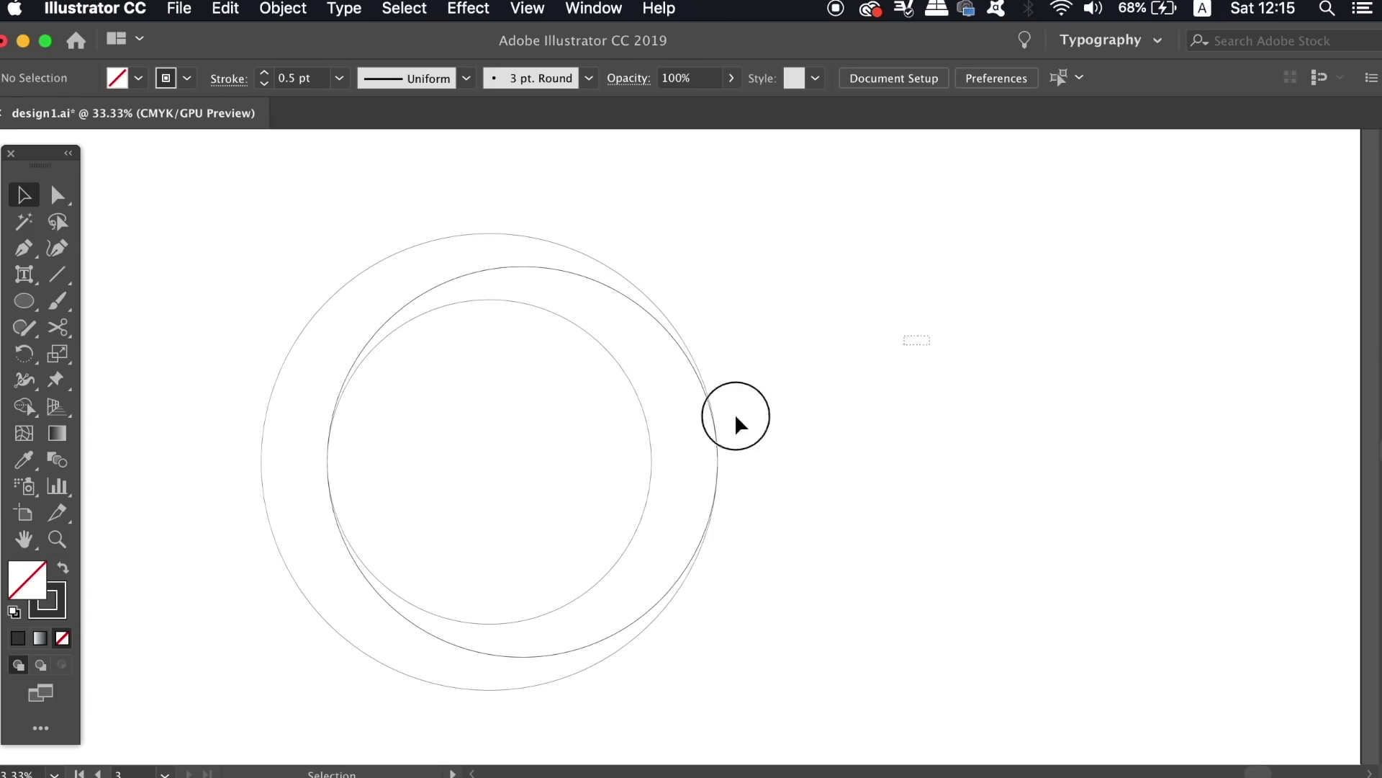
{"action": "left_click_drag", "start_coordinate": [739, 418], "coordinate": [829, 421]}
{"action": "left_click", "coordinate": [1039, 450]}
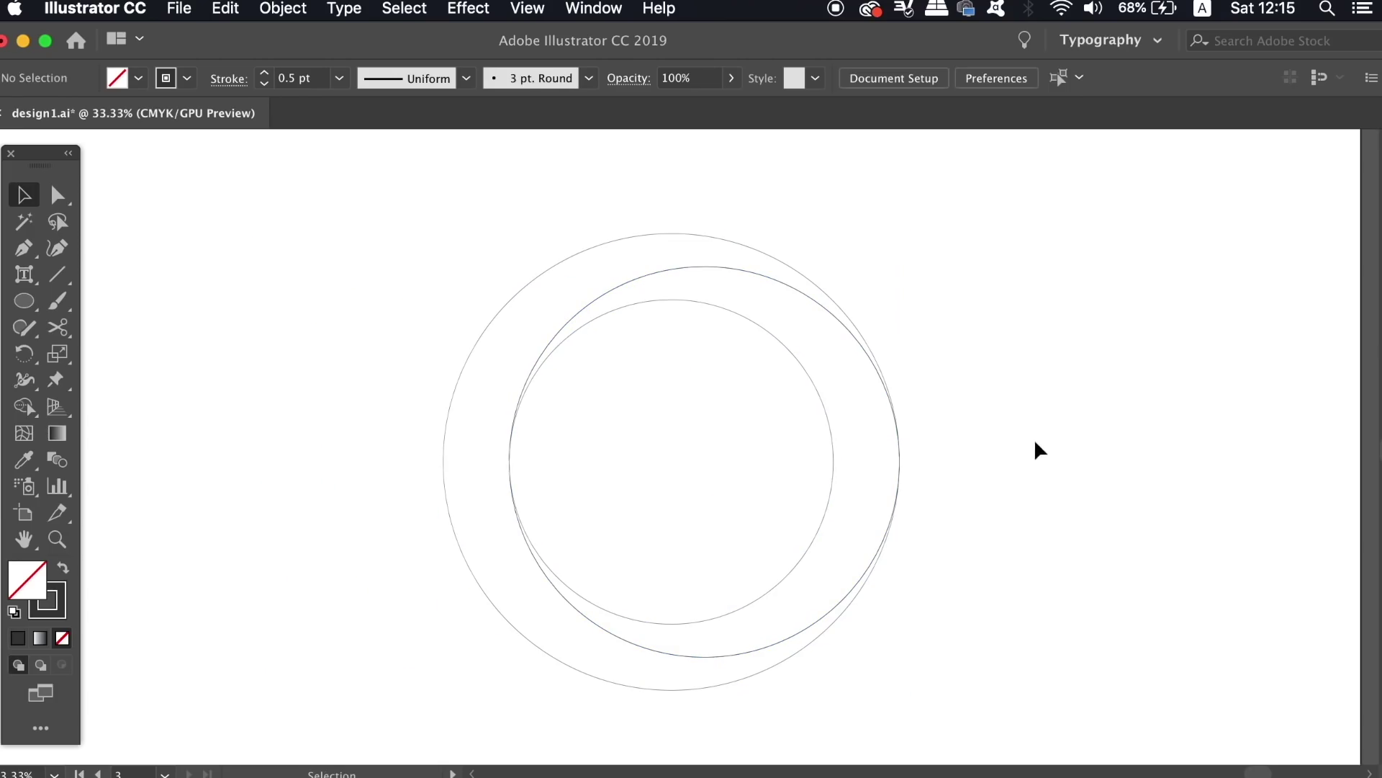
Step: Swap stroke and fill on the crescent and outer circle to make them solid dark
{"action": "left_click", "coordinate": [837, 466]}
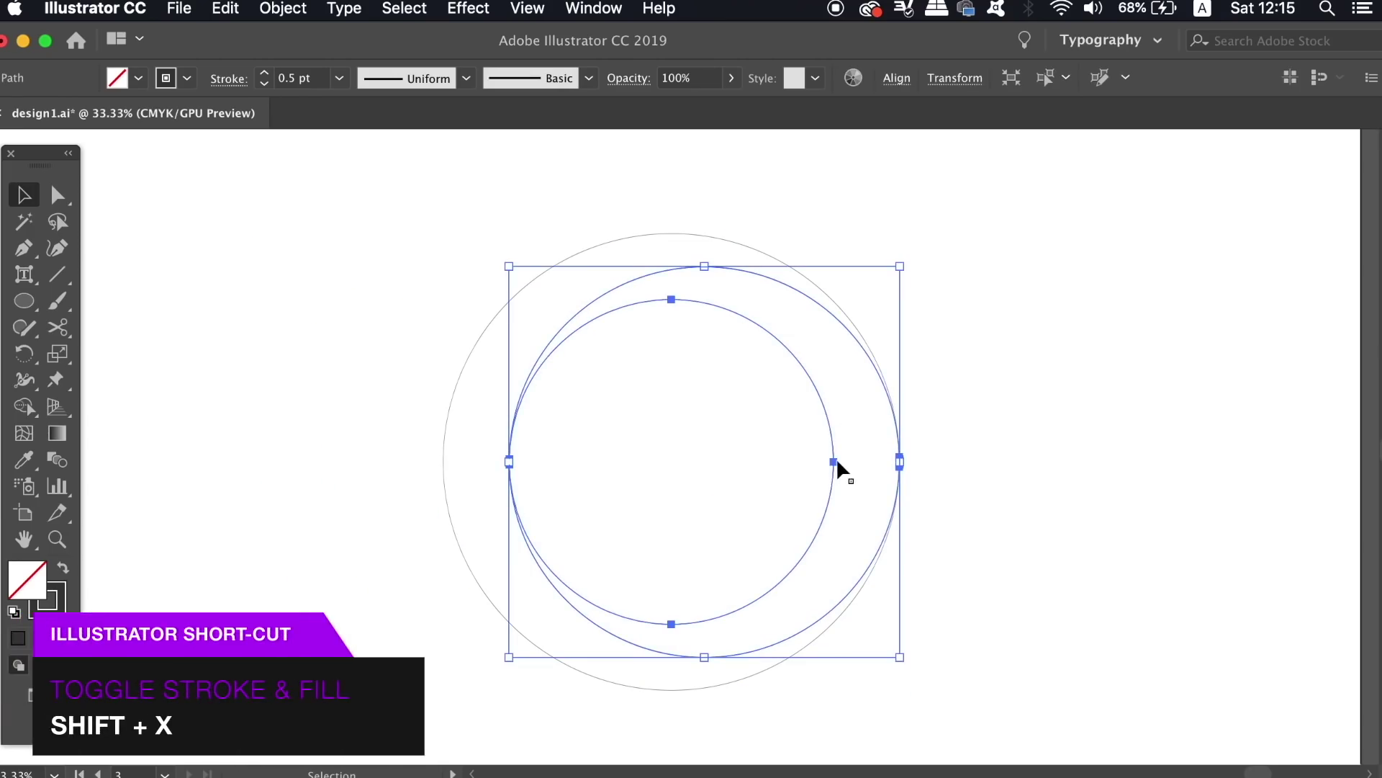
{"action": "key", "text": "shift+x"}
{"action": "left_click", "coordinate": [1067, 448]}
{"action": "left_click", "coordinate": [792, 271]}
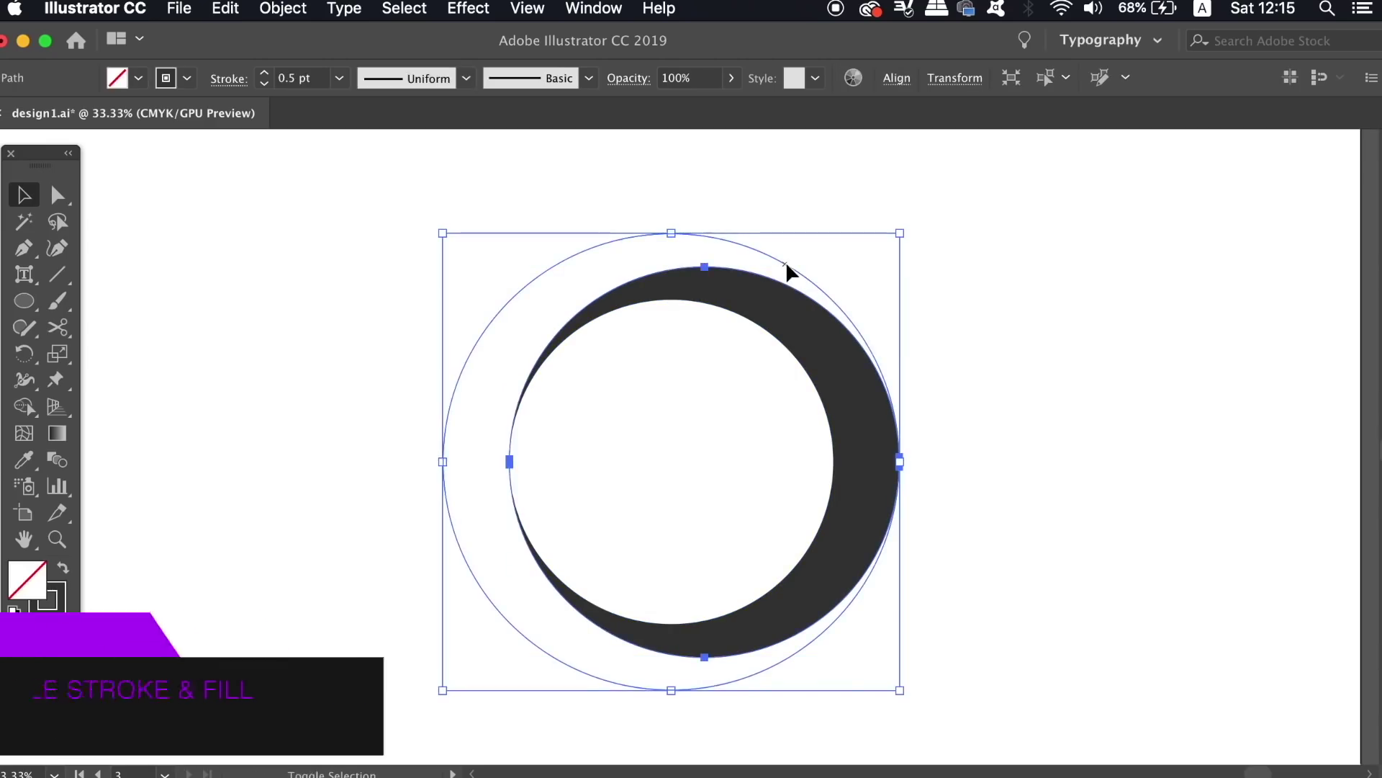
{"action": "key", "text": "shift+x"}
{"action": "left_click", "coordinate": [1071, 287]}
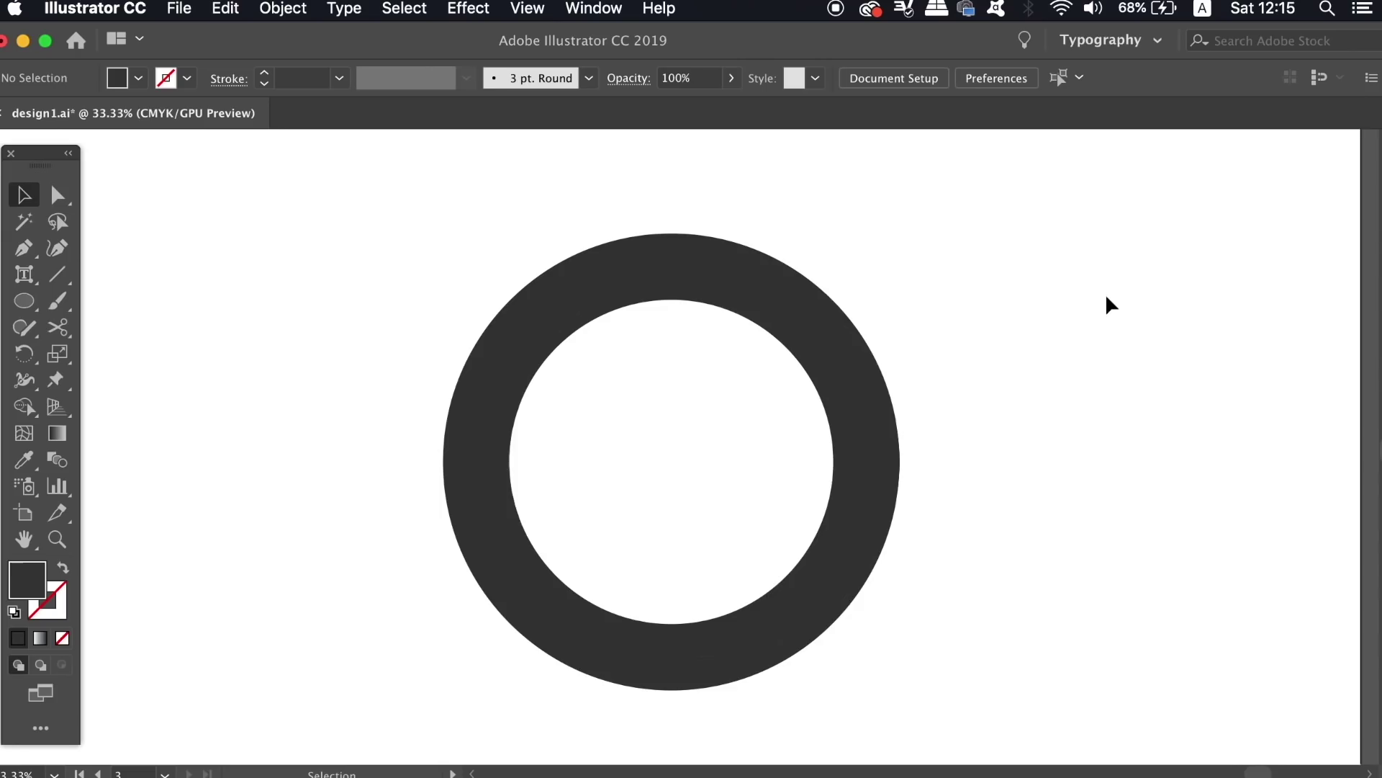
Step: Give the crescent a freeform gradient and position and add its colour points
{"action": "left_click_drag", "start_coordinate": [1108, 297], "coordinate": [1021, 297]}
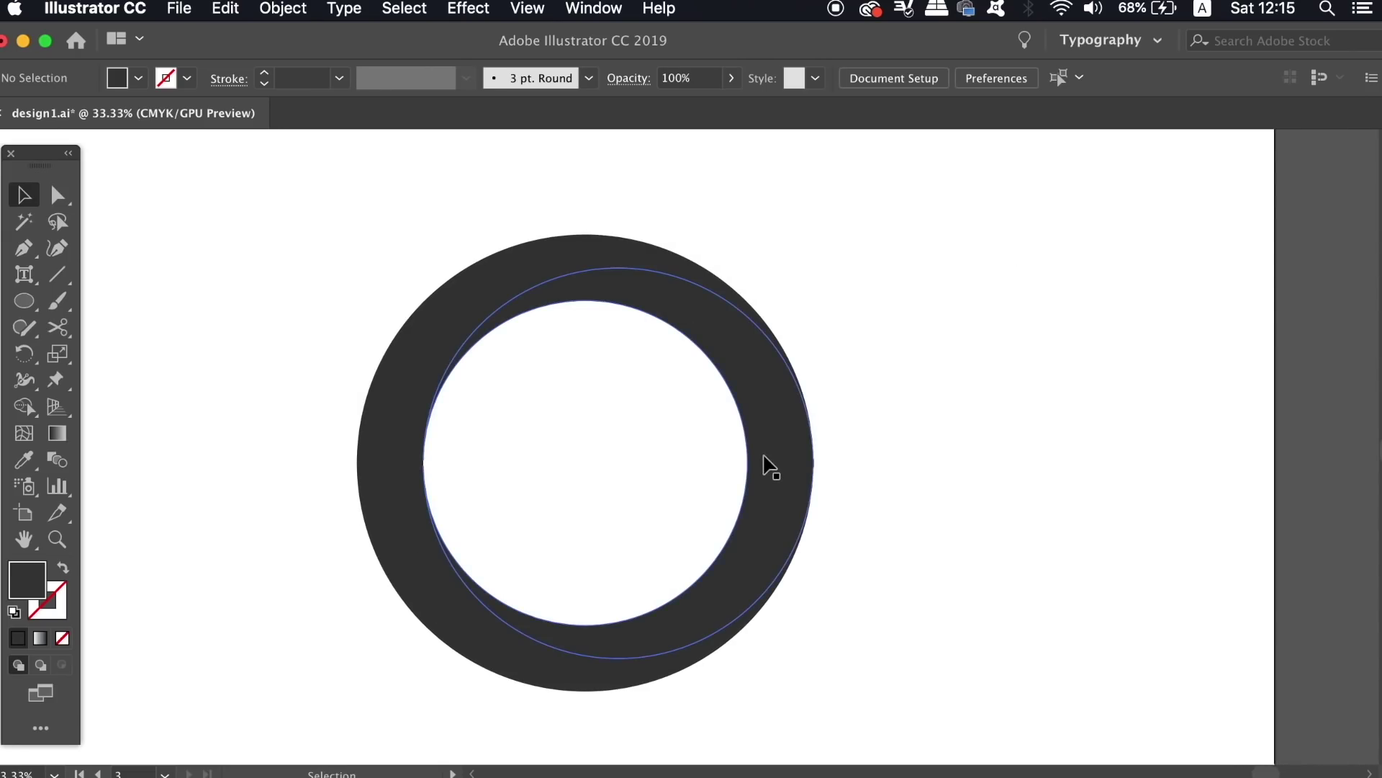
{"action": "left_click", "coordinate": [767, 466]}
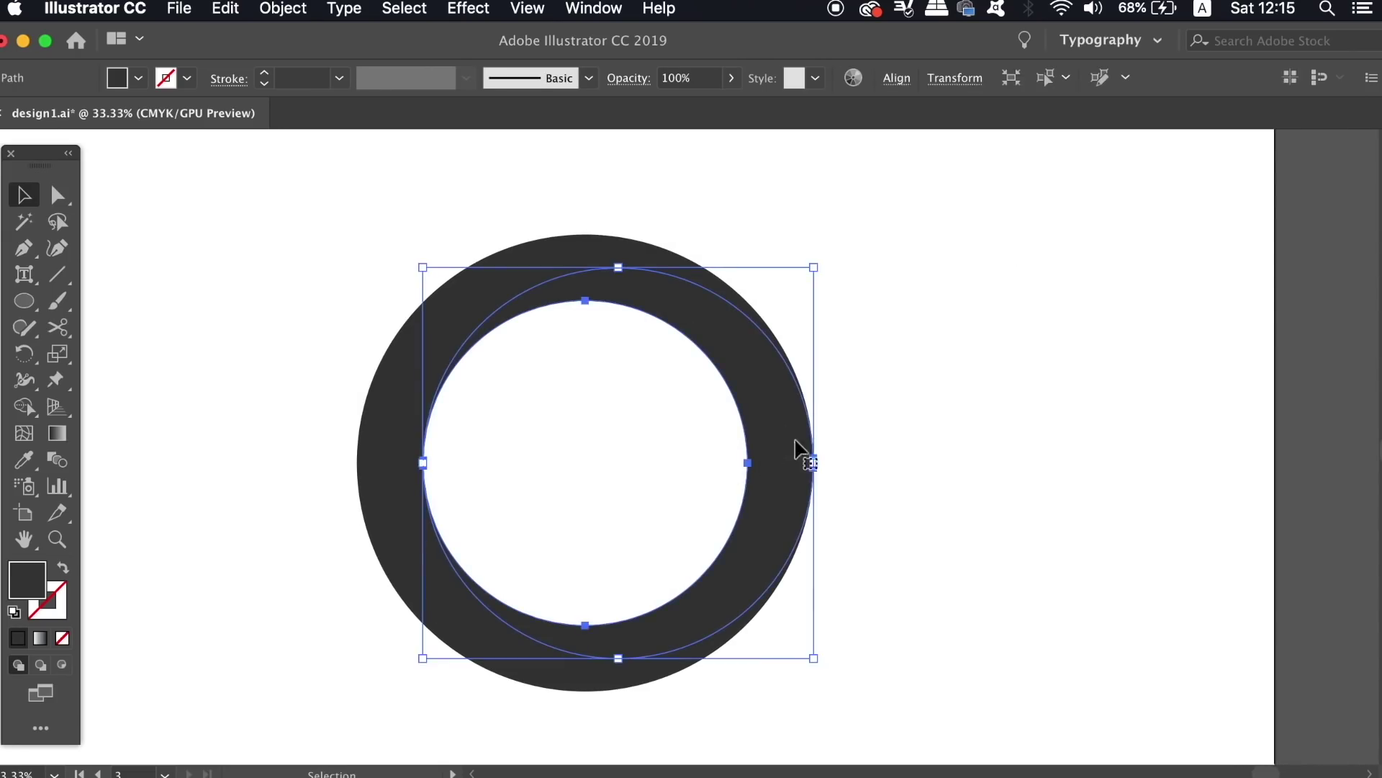
{"action": "left_click", "coordinate": [48, 641]}
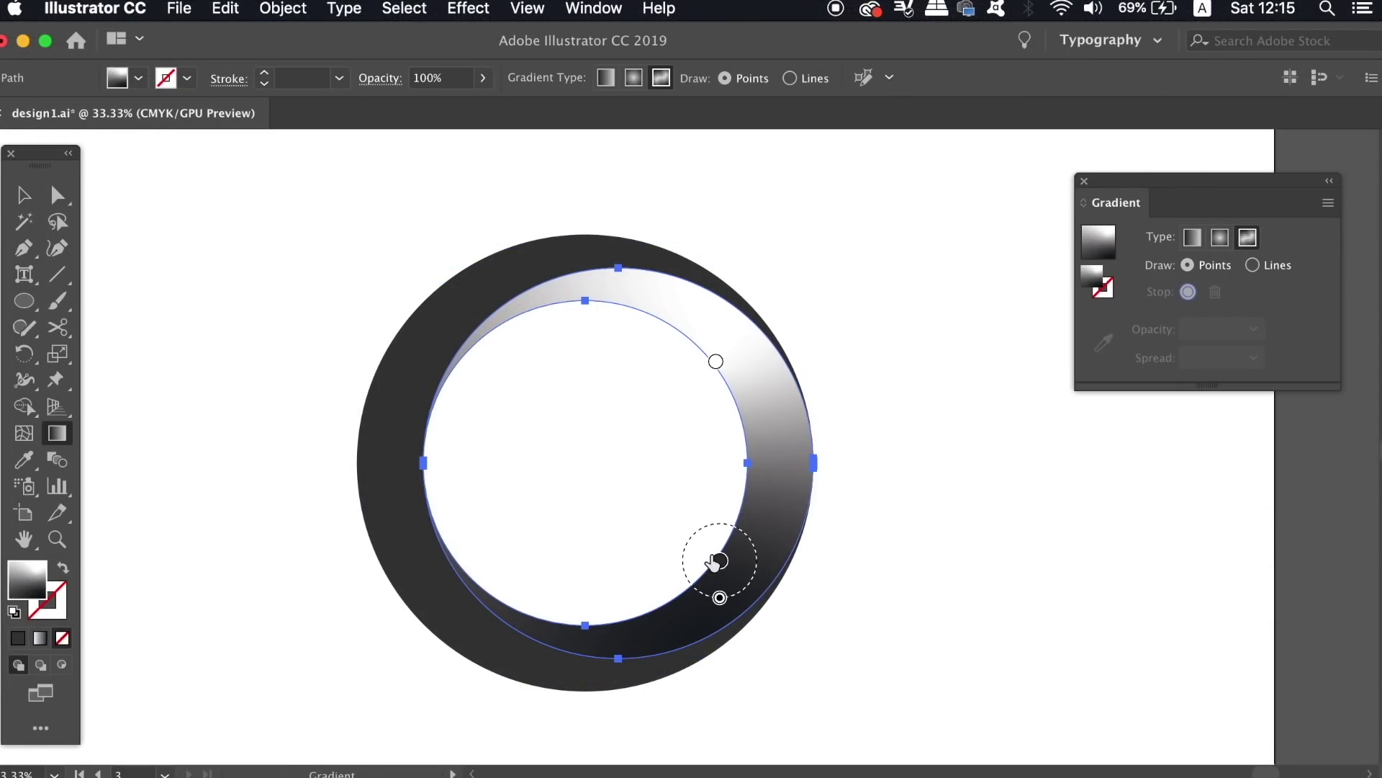
{"action": "left_click_drag", "start_coordinate": [718, 562], "coordinate": [755, 537]}
{"action": "left_click_drag", "start_coordinate": [781, 425], "coordinate": [738, 504]}
{"action": "key", "text": "super+z"}
{"action": "left_click", "coordinate": [811, 504]}
Step: Tune the new colour point's CMYK values to a dark blue-grey tone
{"action": "double_click", "coordinate": [1189, 293]}
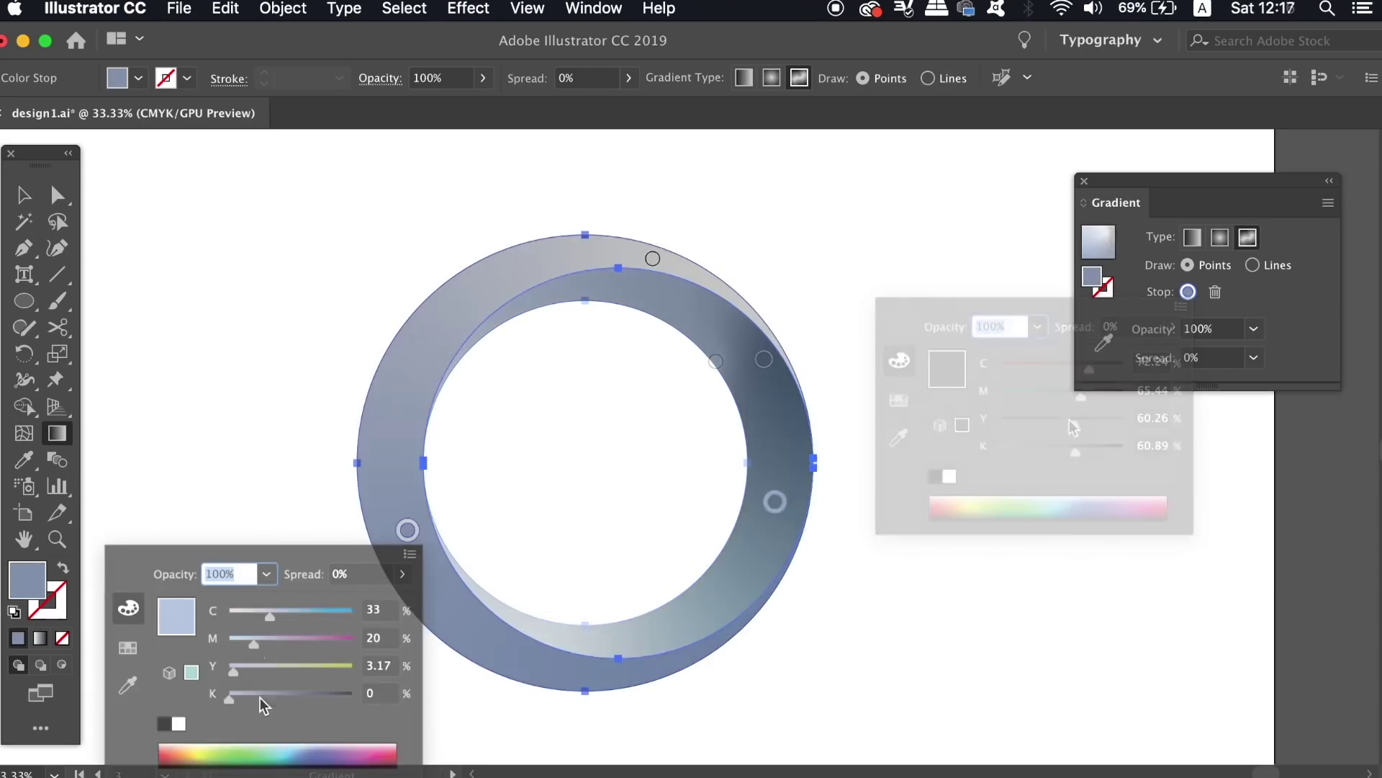
{"action": "left_click_drag", "start_coordinate": [260, 696], "coordinate": [248, 697]}
{"action": "left_click", "coordinate": [286, 618]}
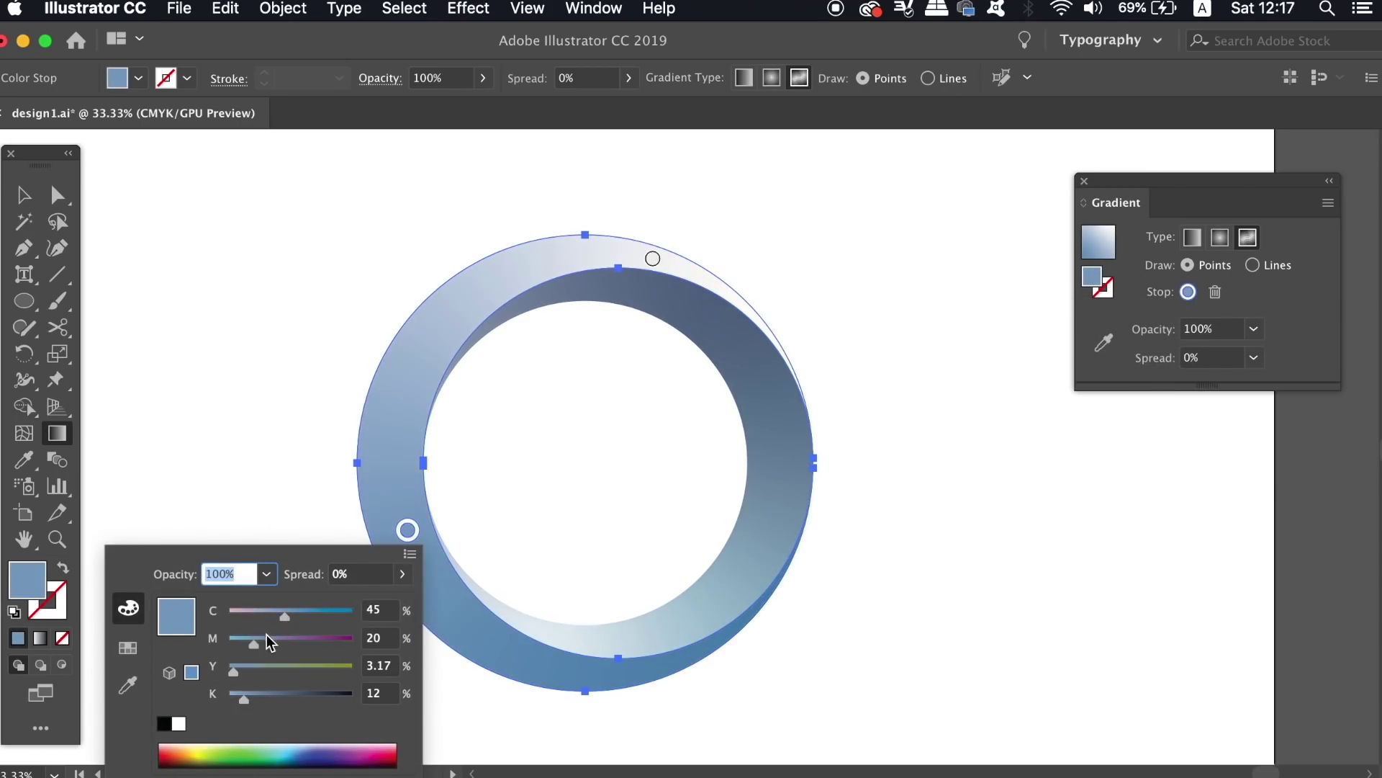
{"action": "left_click", "coordinate": [274, 643]}
{"action": "left_click", "coordinate": [253, 698]}
{"action": "left_click", "coordinate": [279, 646]}
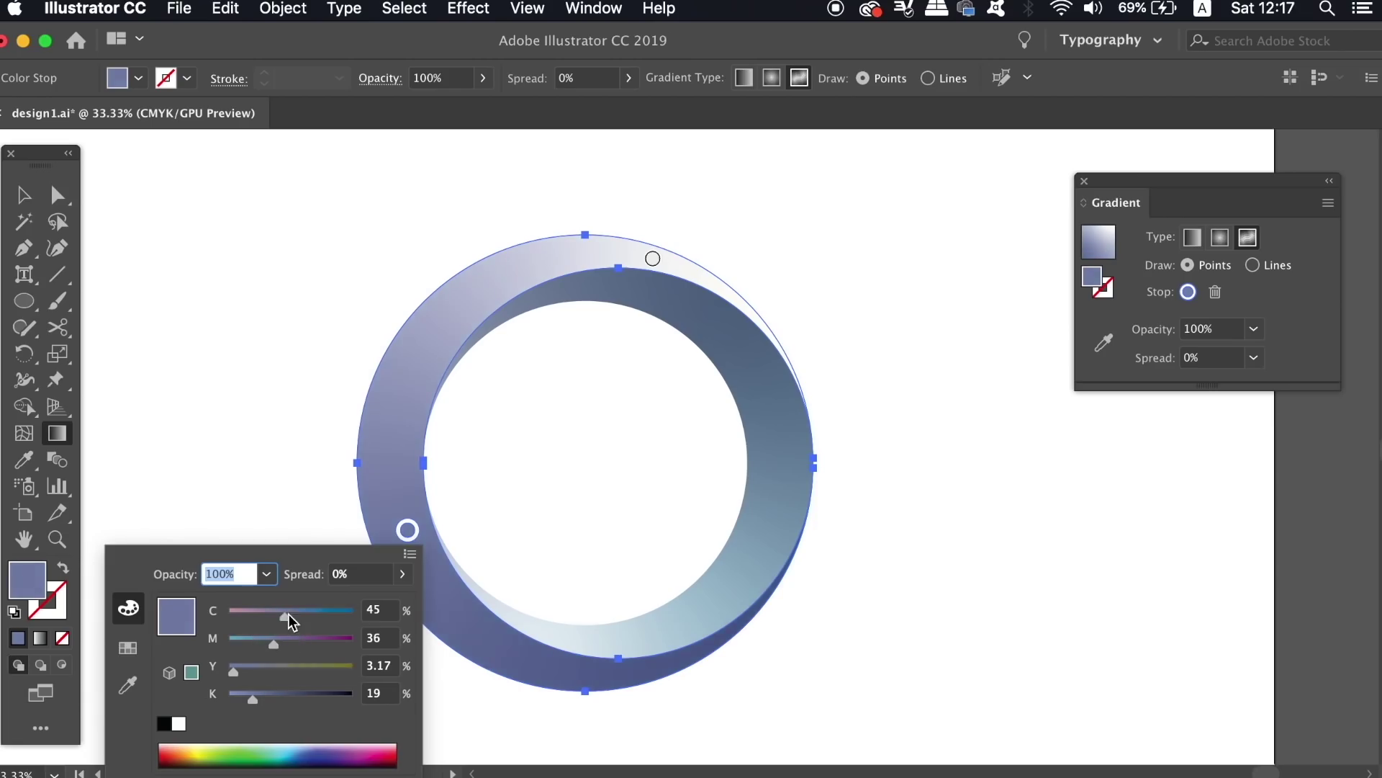
{"action": "left_click", "coordinate": [278, 615]}
{"action": "left_click", "coordinate": [258, 642]}
{"action": "left_click", "coordinate": [266, 699]}
{"action": "left_click", "coordinate": [274, 697]}
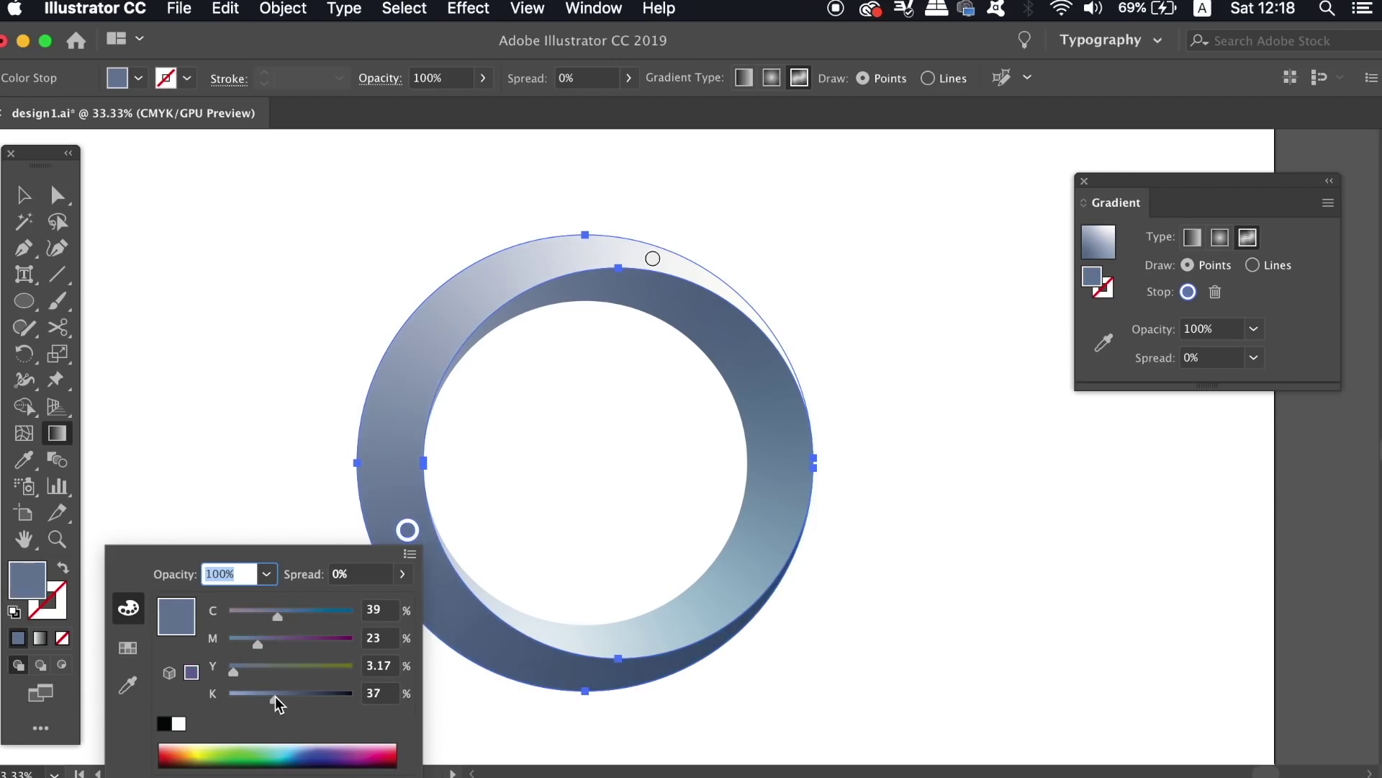
{"action": "key", "text": "Escape"}
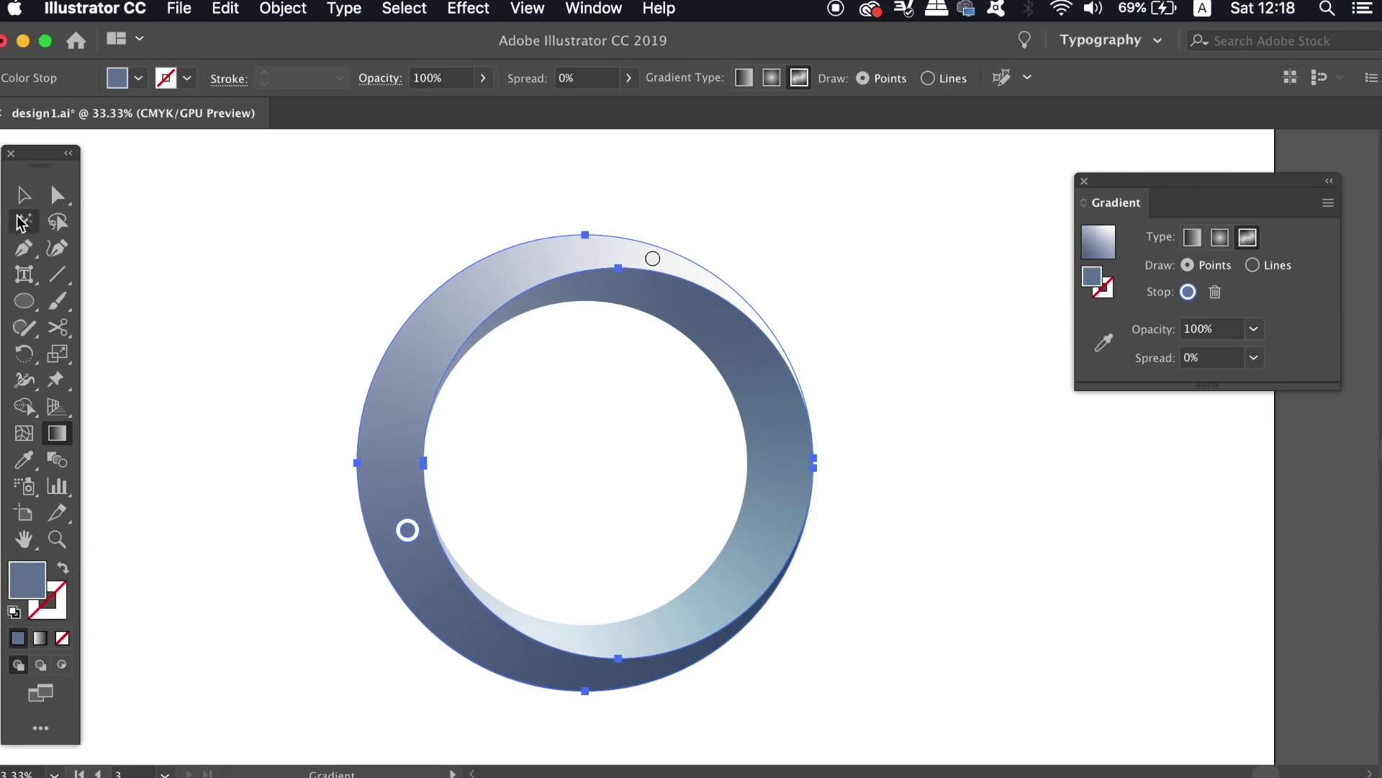
{"action": "left_click", "coordinate": [23, 195]}
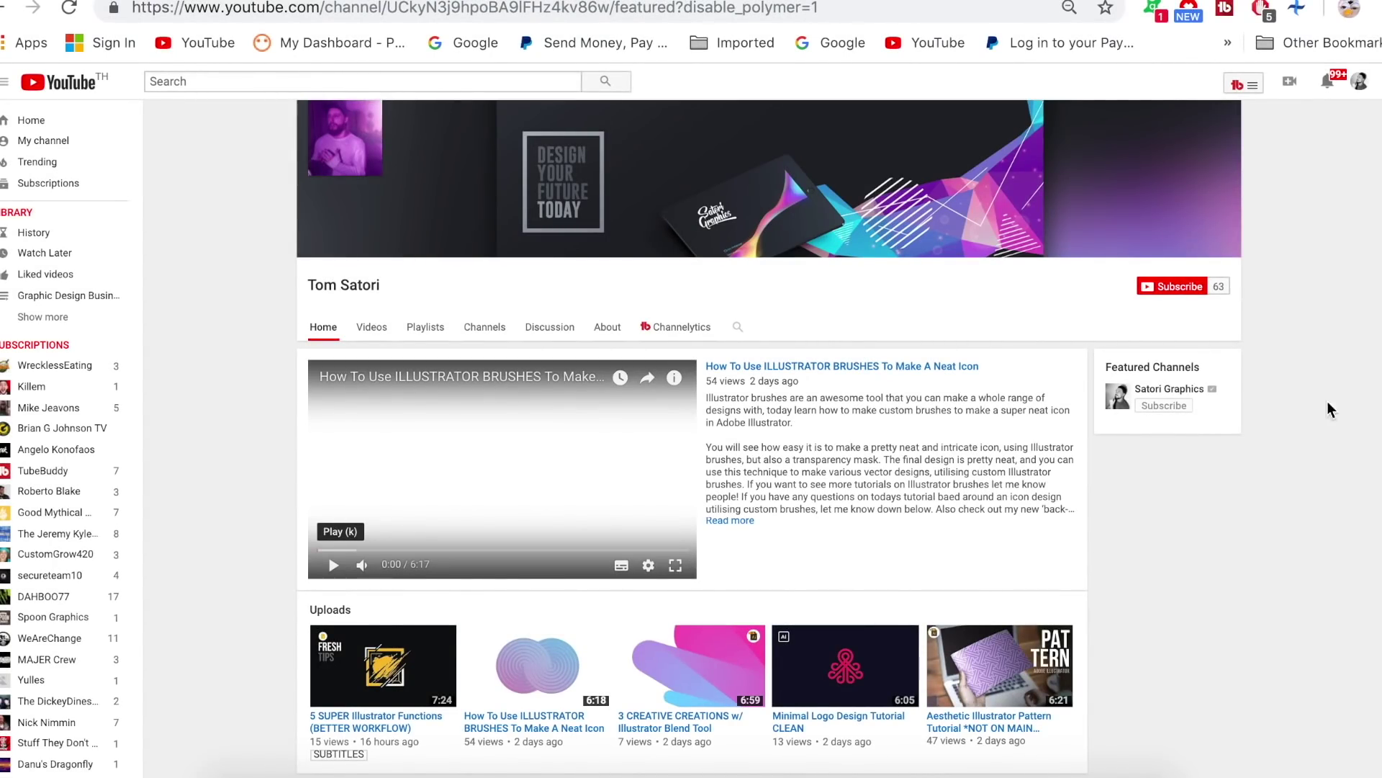
Step: Subscribe to the Illustrator tutorial channel with the red Subscribe button
{"action": "left_click", "coordinate": [1181, 288]}
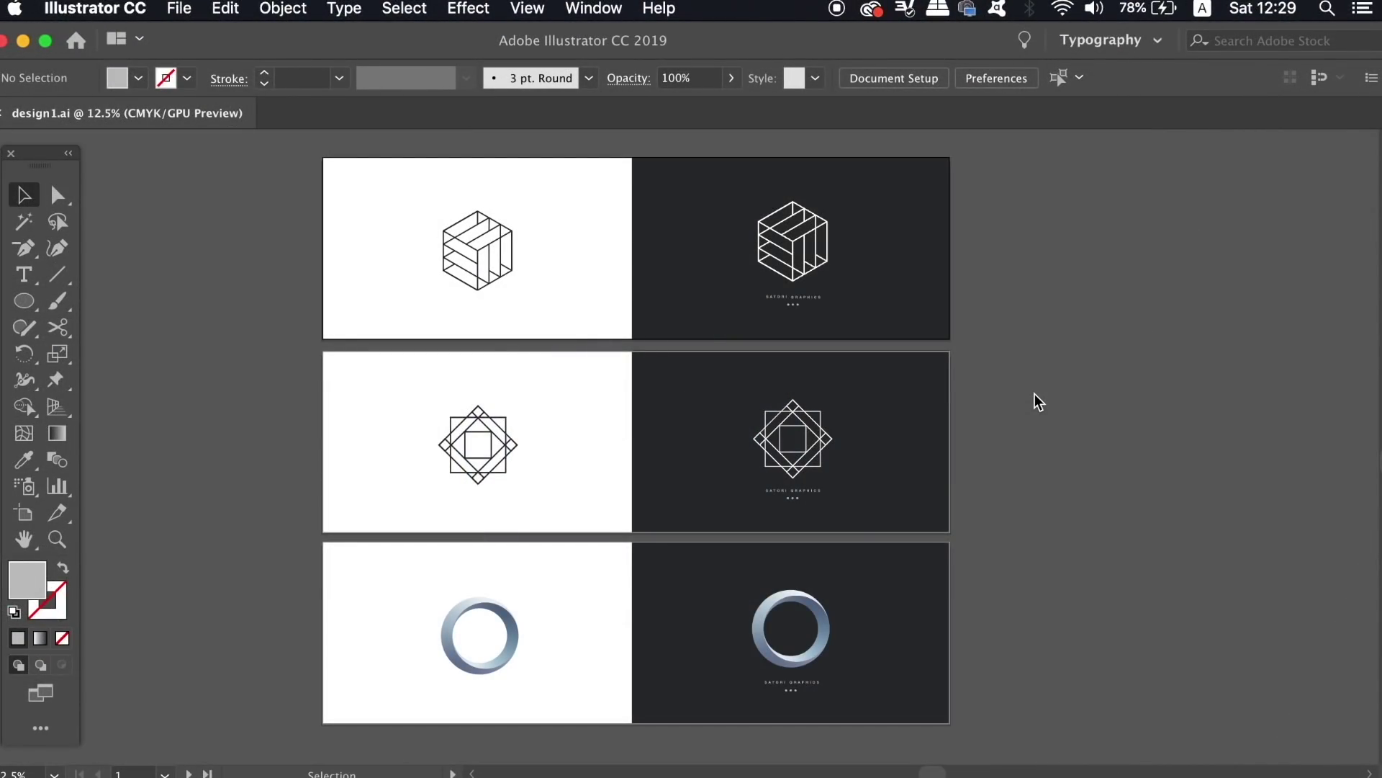
{"action": "key", "text": "super+equal"}
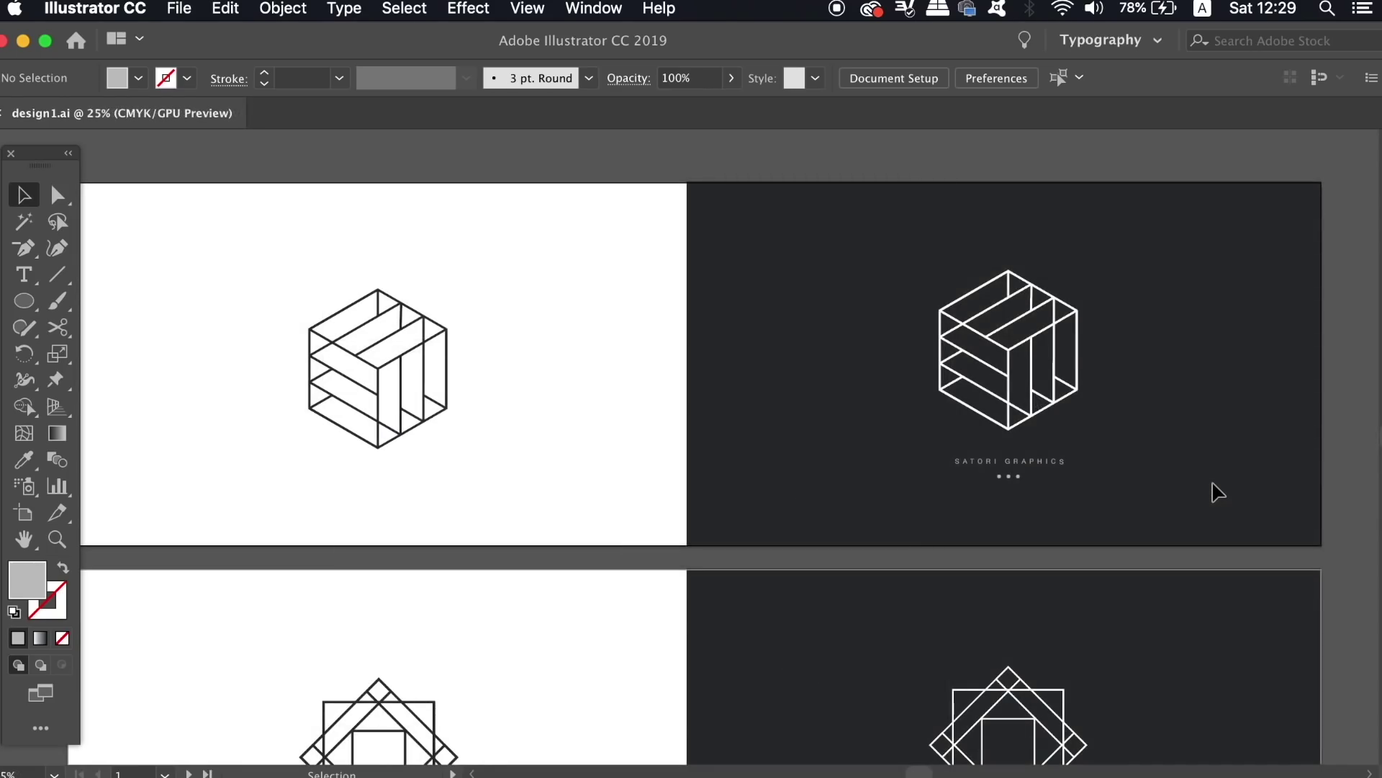
{"action": "left_click_drag", "start_coordinate": [1151, 540], "coordinate": [1145, 286]}
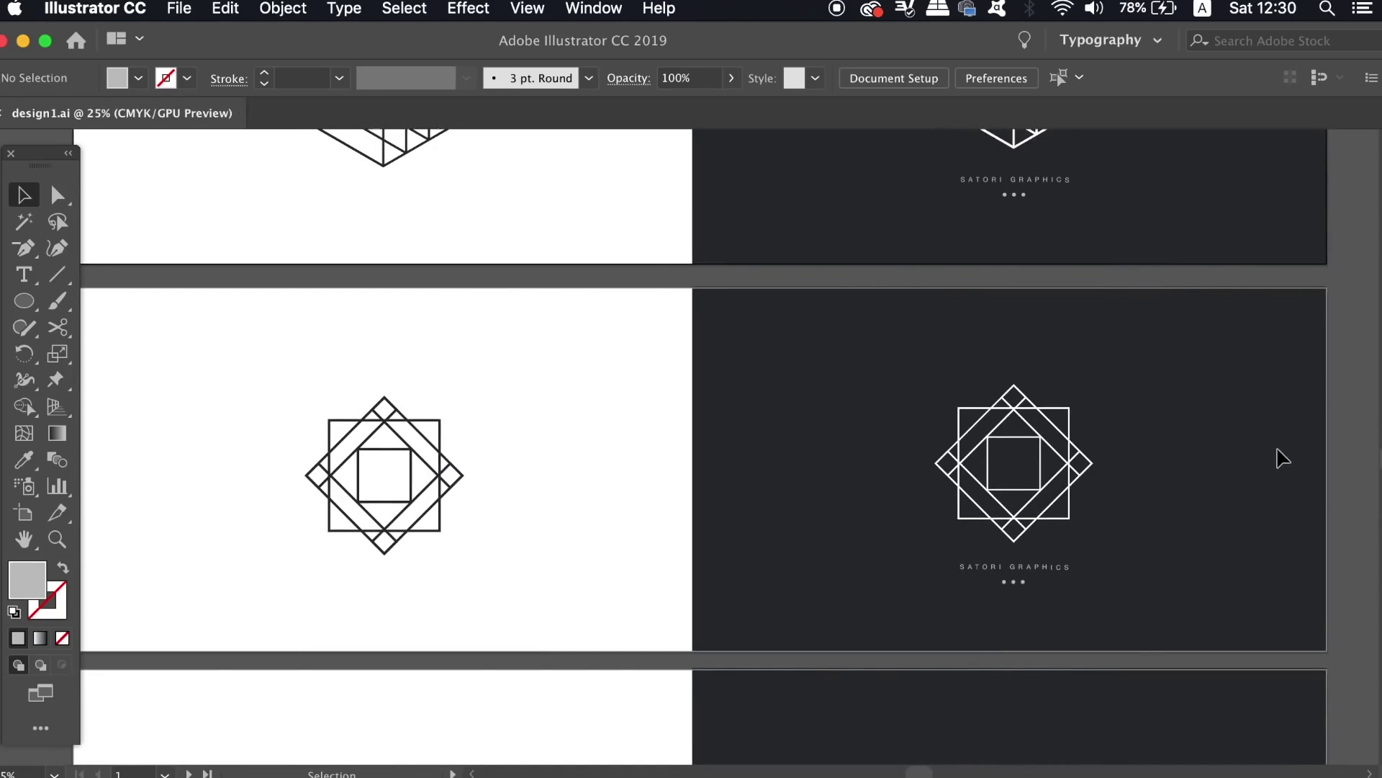
{"action": "left_click_drag", "start_coordinate": [1148, 623], "coordinate": [1152, 265]}
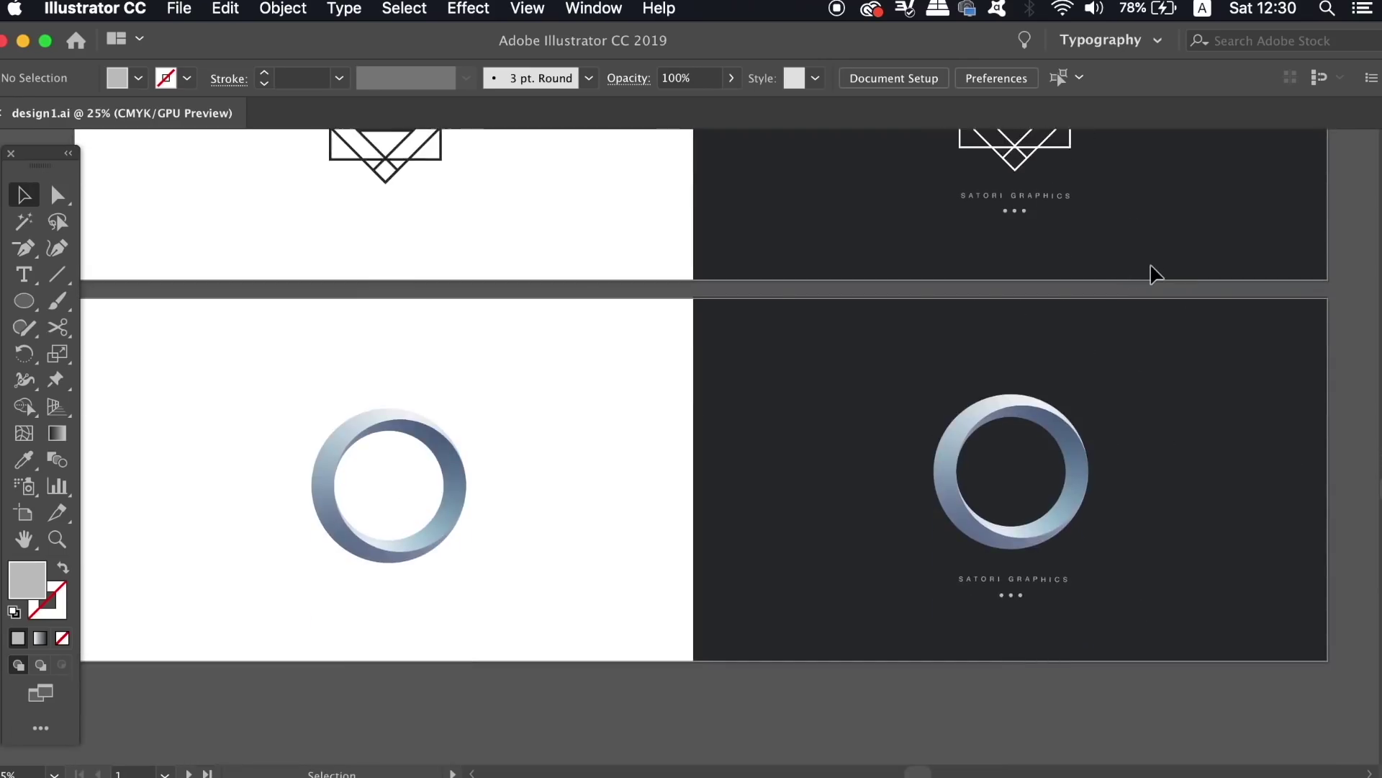
{"action": "key", "text": "super+minus"}
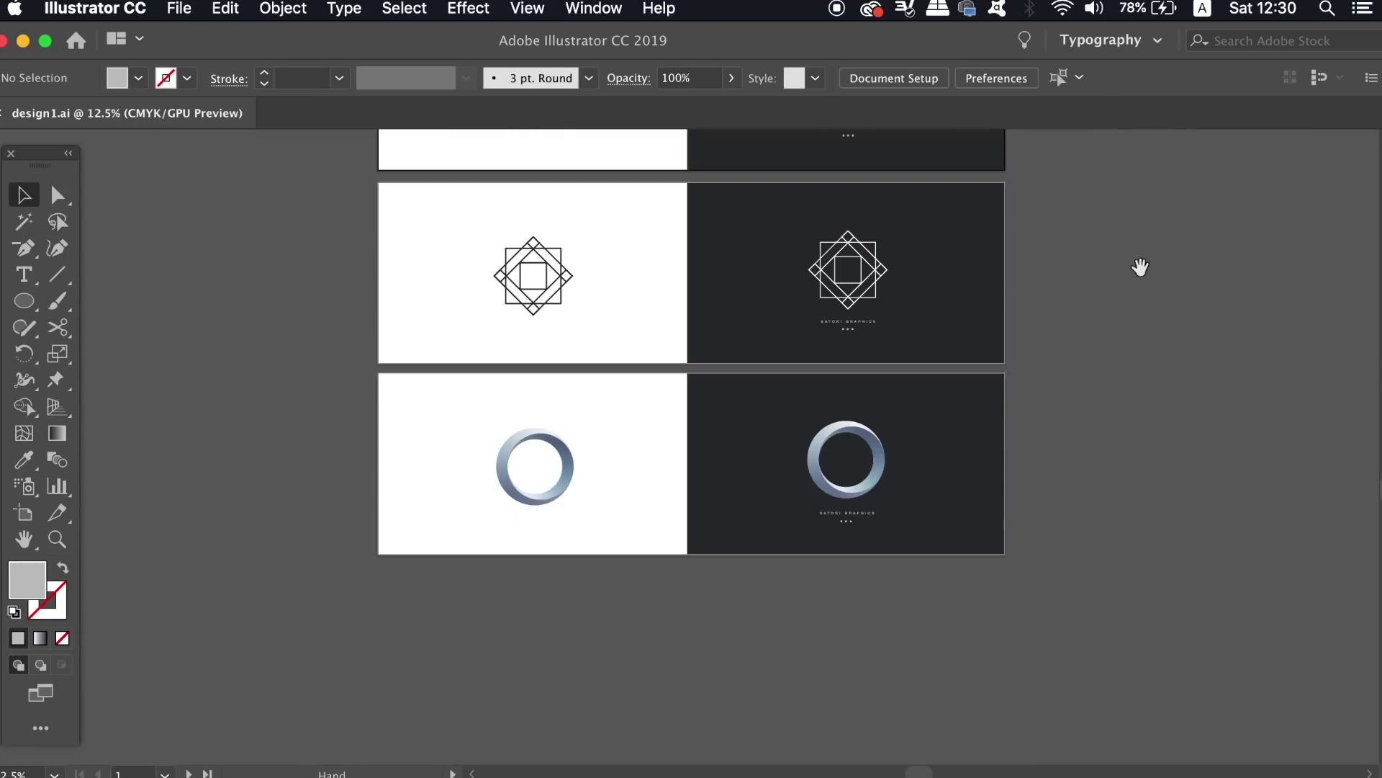
{"action": "left_click_drag", "start_coordinate": [1138, 269], "coordinate": [1141, 458]}
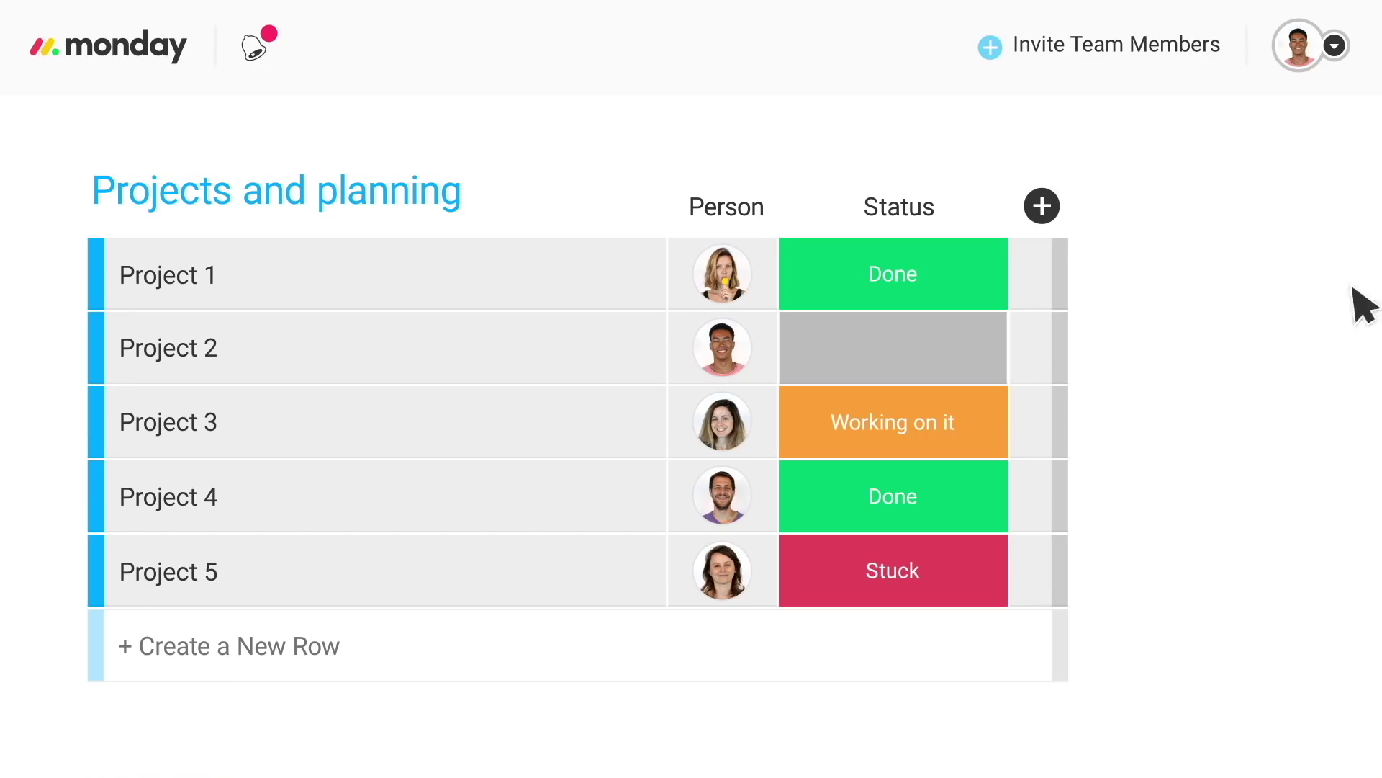
Step: Add a Rating column from the Column Center and give Project 3 five stars
{"action": "left_click", "coordinate": [1042, 206]}
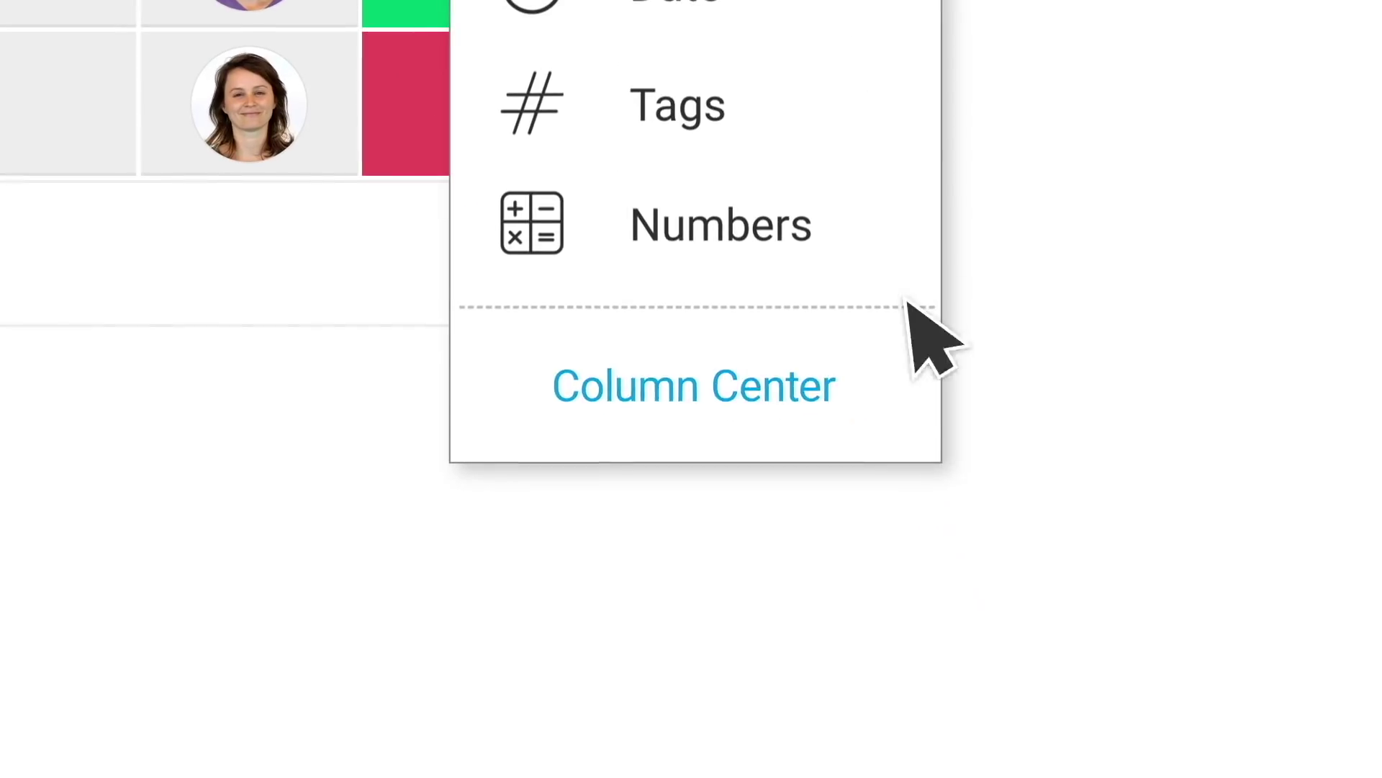
{"action": "left_click", "coordinate": [871, 378]}
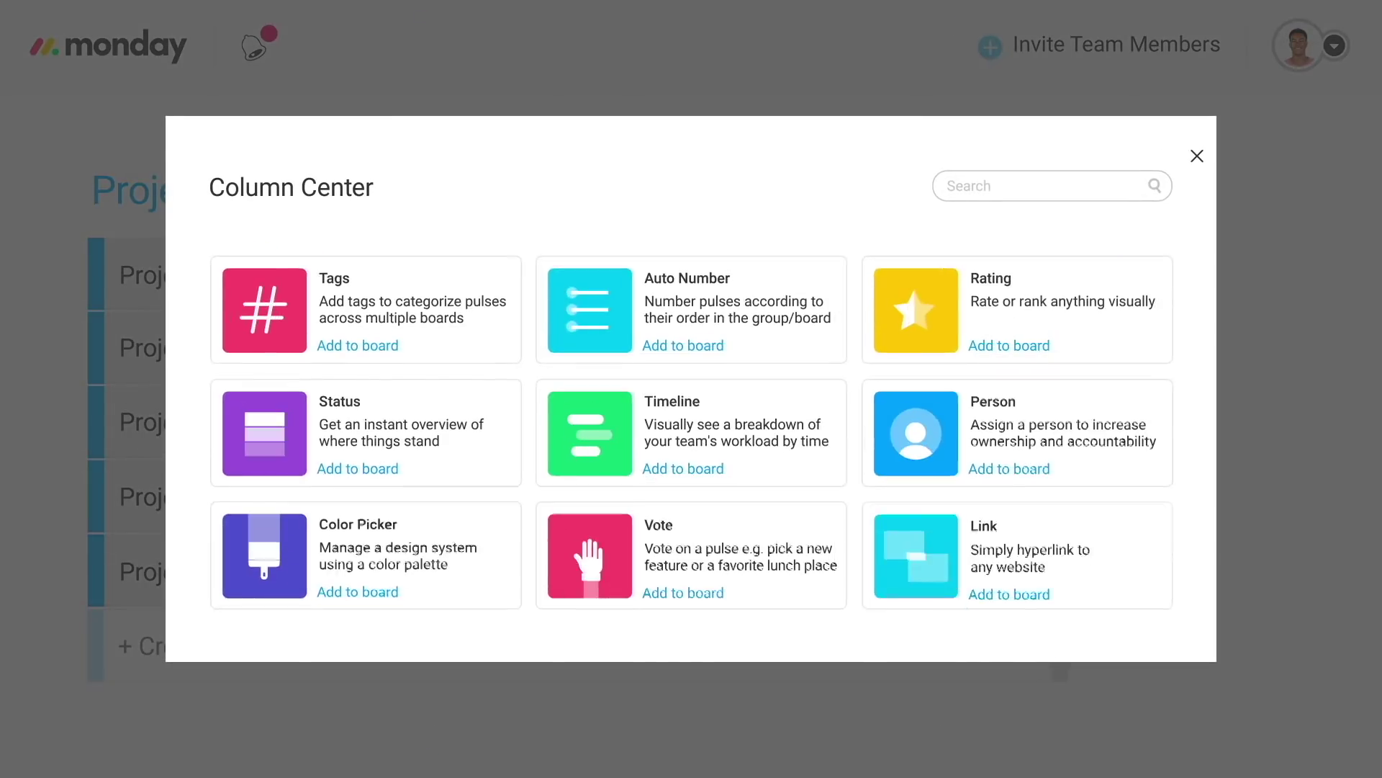
{"action": "scroll", "coordinate": [691, 432], "scroll_direction": "down", "scroll_amount": 5}
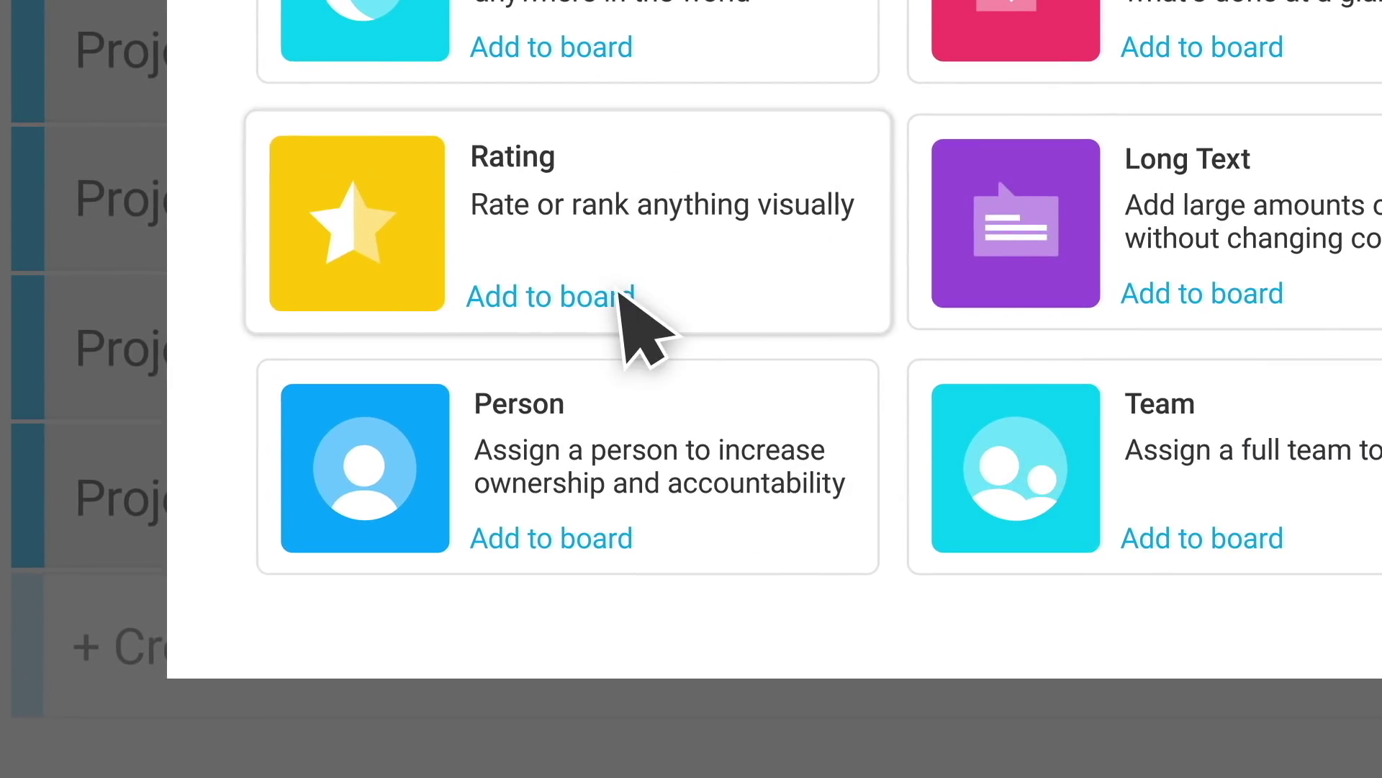
{"action": "left_click", "coordinate": [621, 295]}
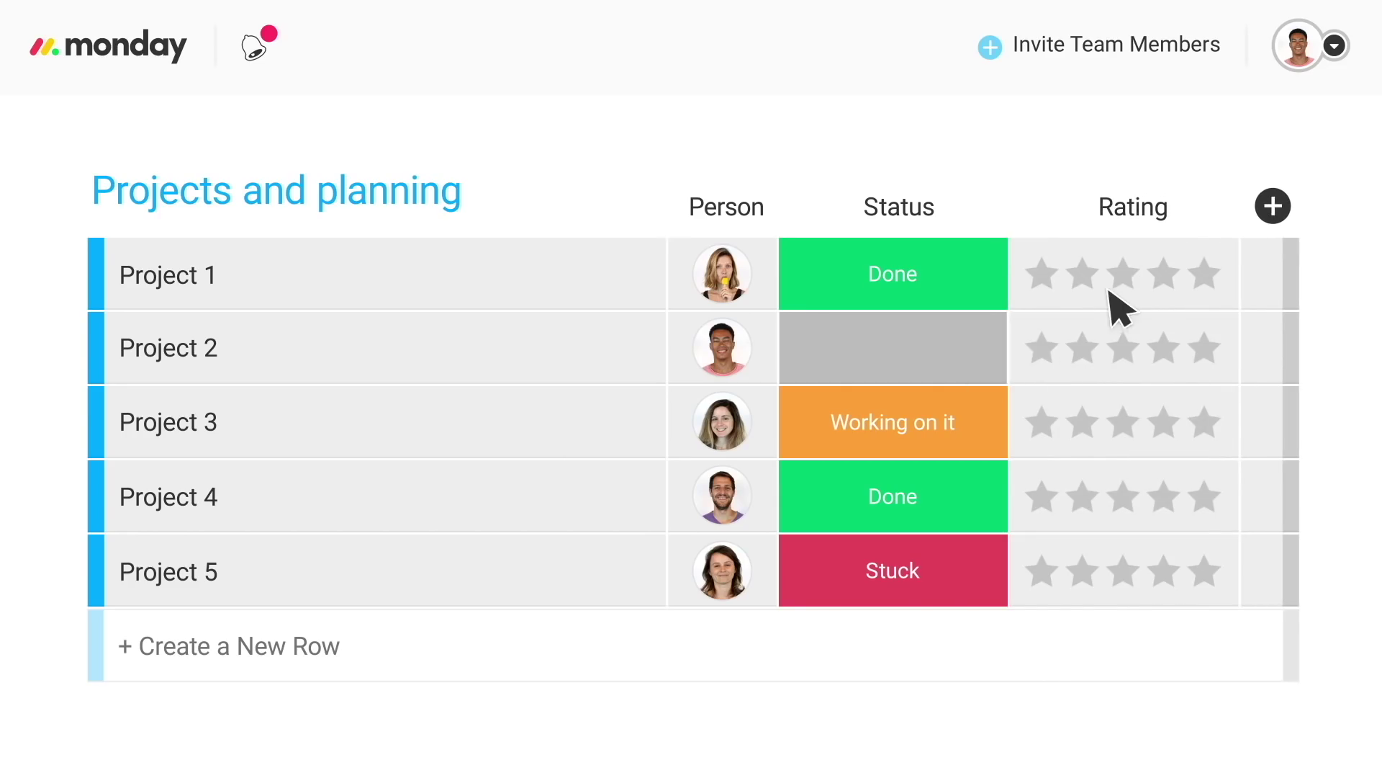
{"action": "left_click", "coordinate": [1204, 422]}
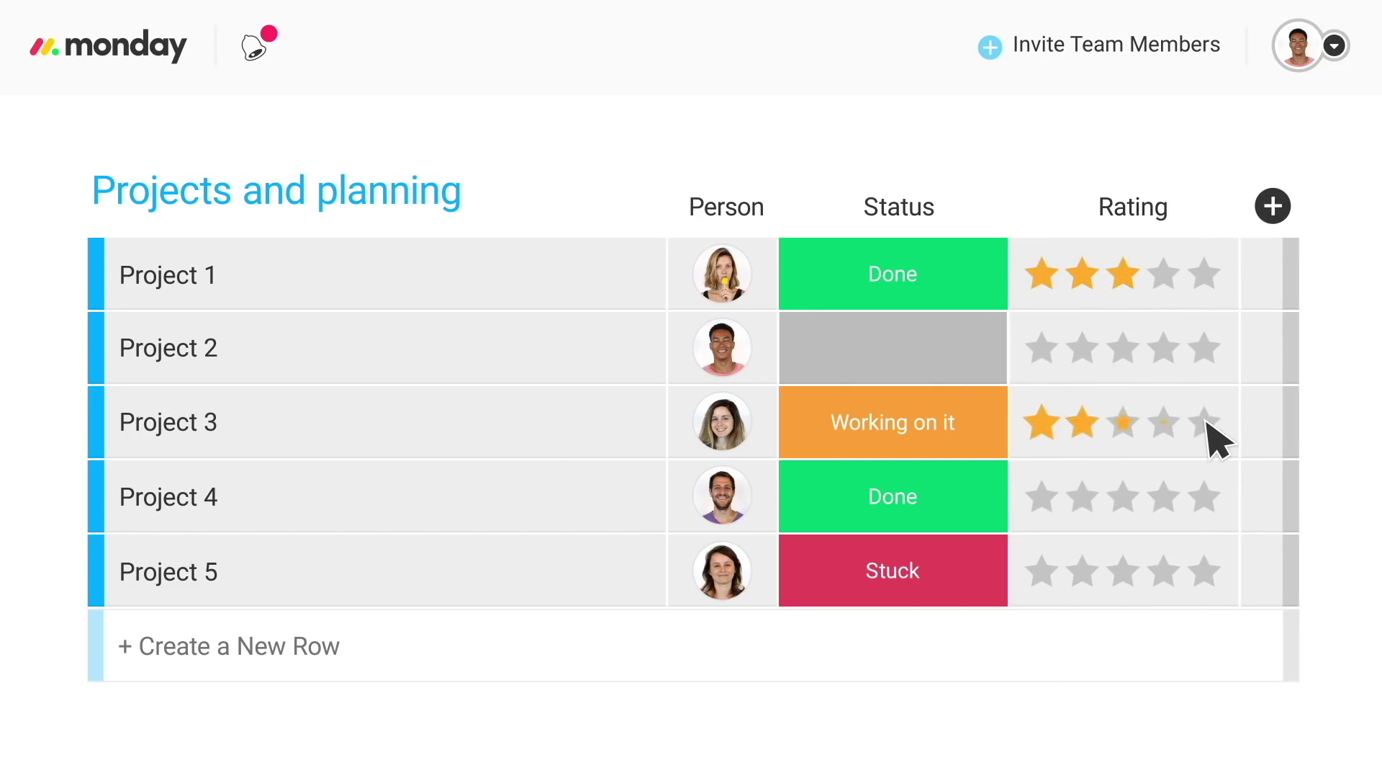
Step: Set Project 3's location to Broadway, NY, USA and add a Files view
{"action": "scroll", "coordinate": [1217, 436], "scroll_direction": "right", "scroll_amount": 10}
{"action": "left_click", "coordinate": [1216, 432]}
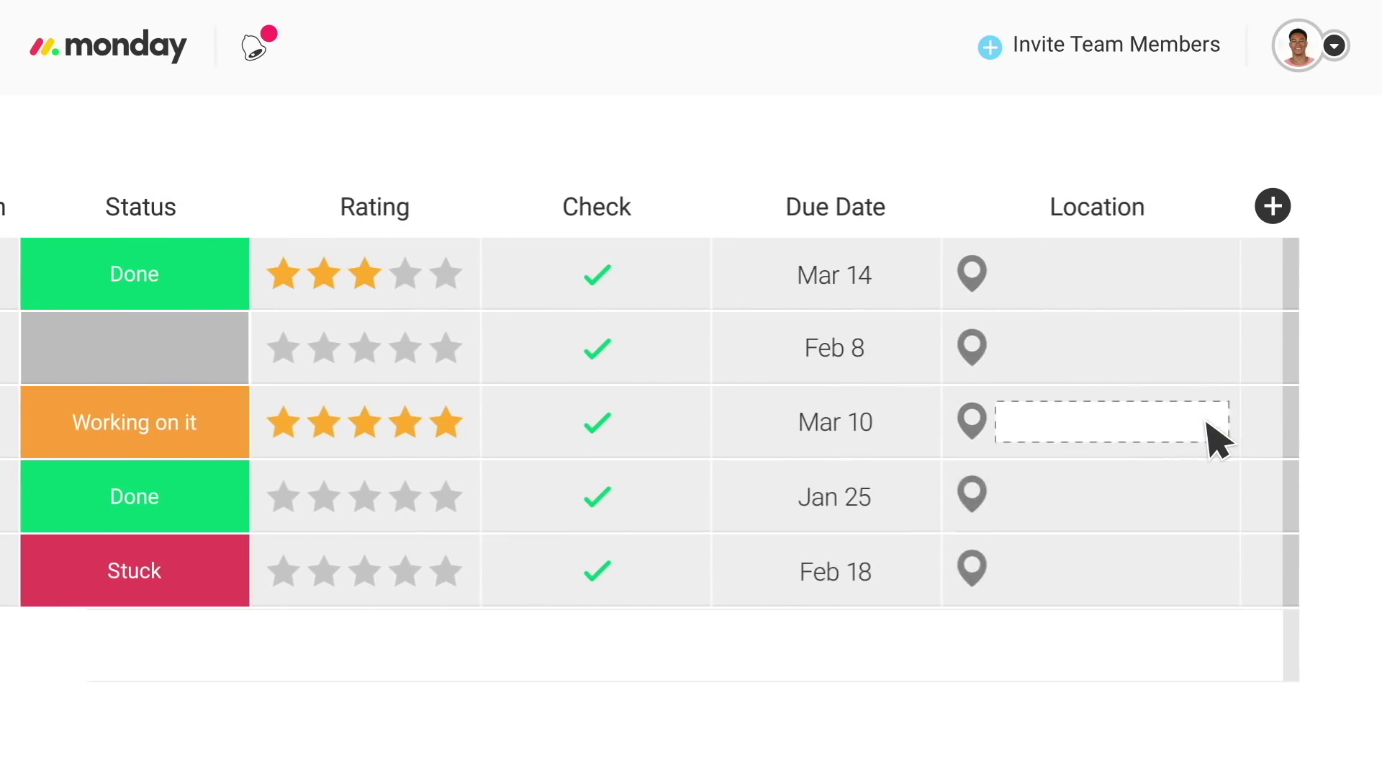
{"action": "type", "text": "Broadway"}
{"action": "left_click", "coordinate": [1187, 478]}
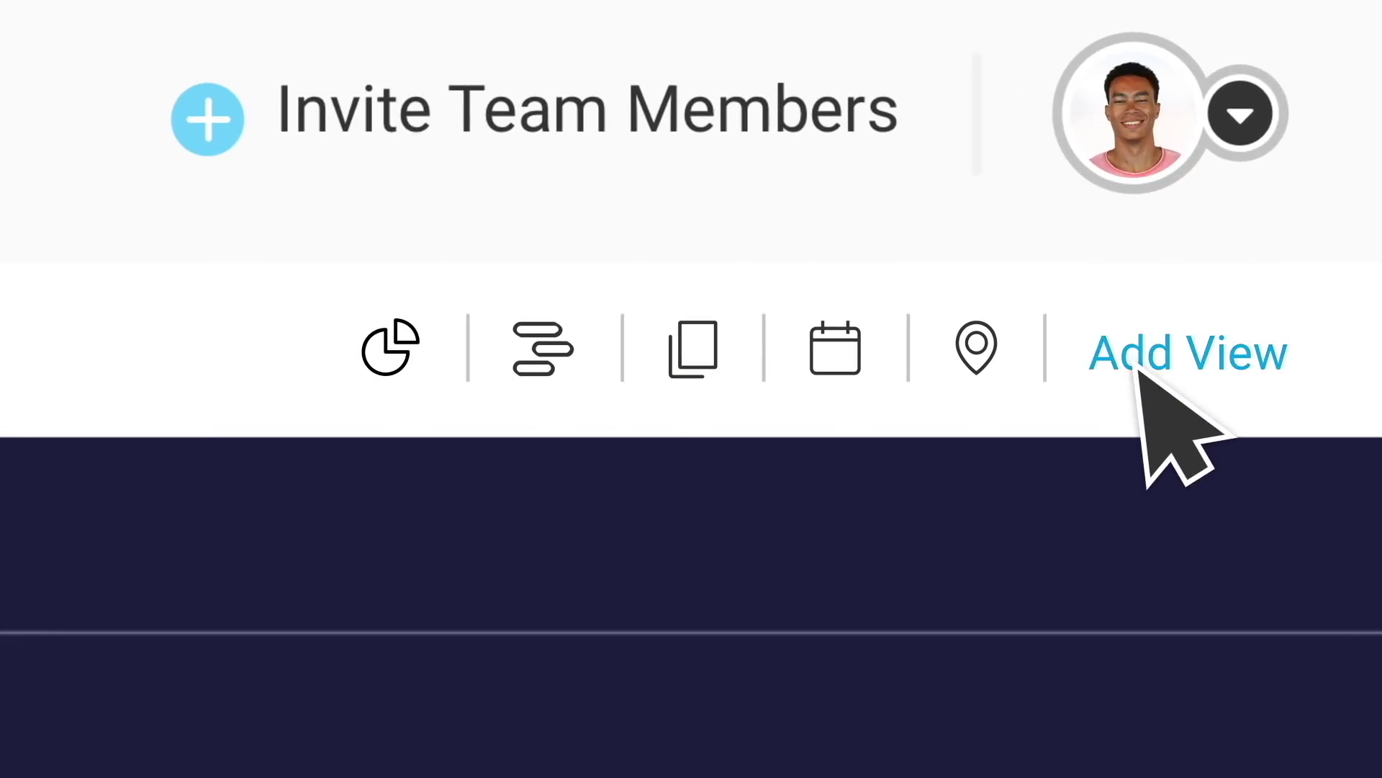
{"action": "left_click", "coordinate": [1300, 130]}
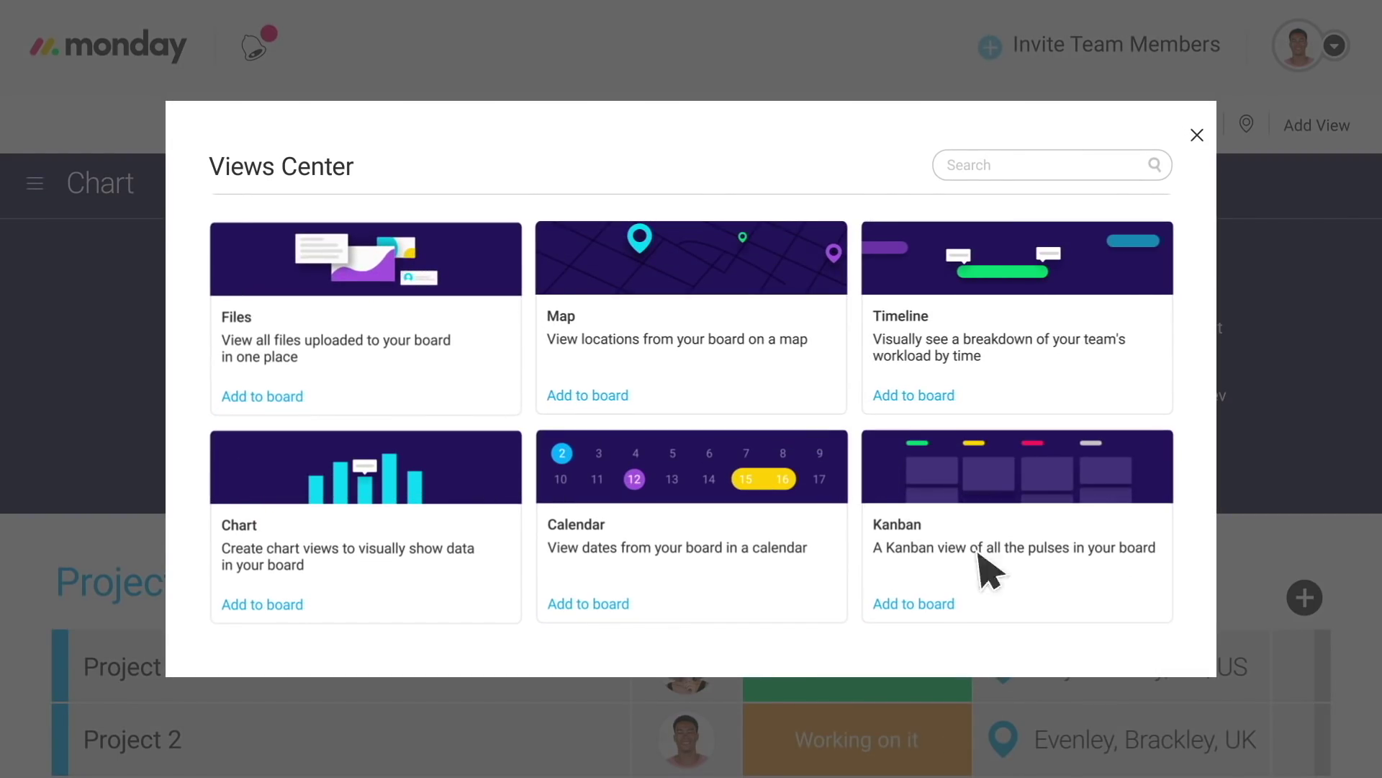
{"action": "left_click", "coordinate": [311, 396]}
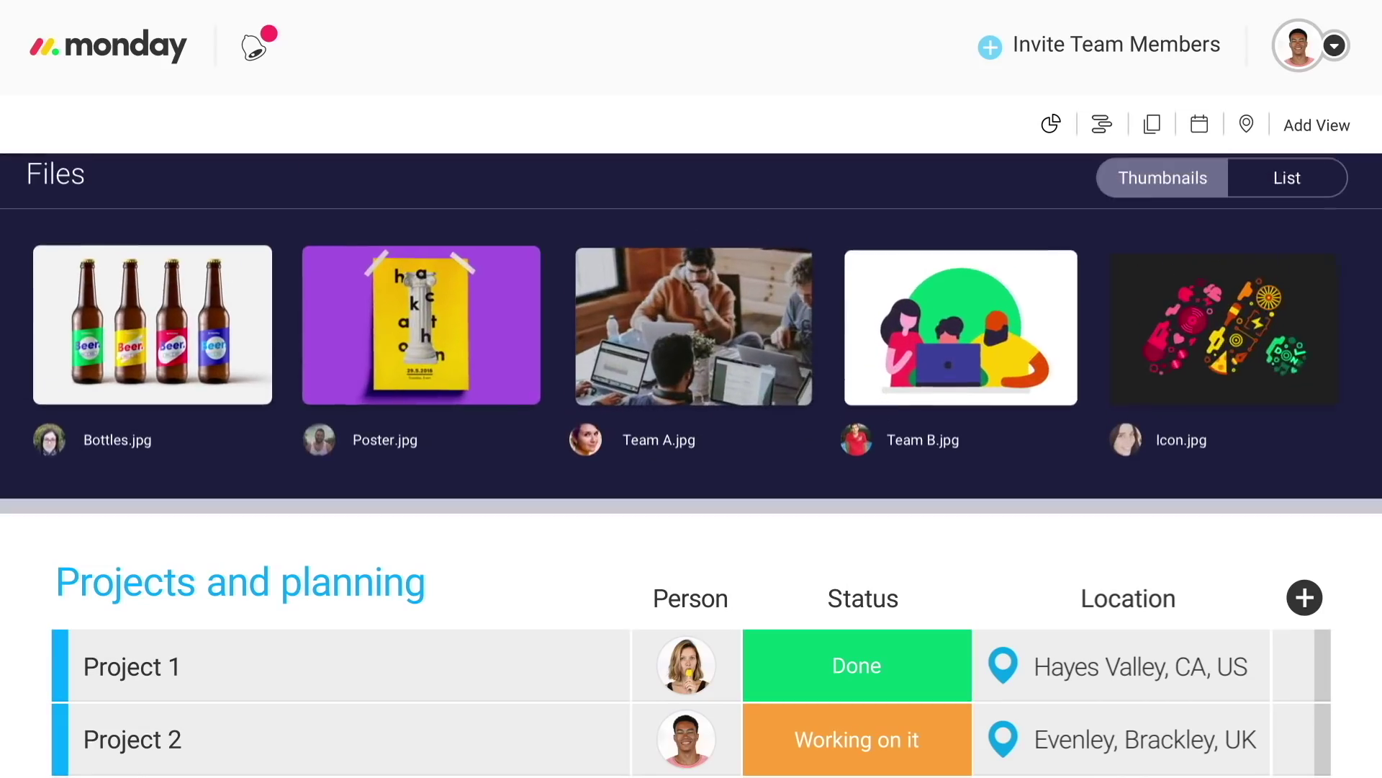